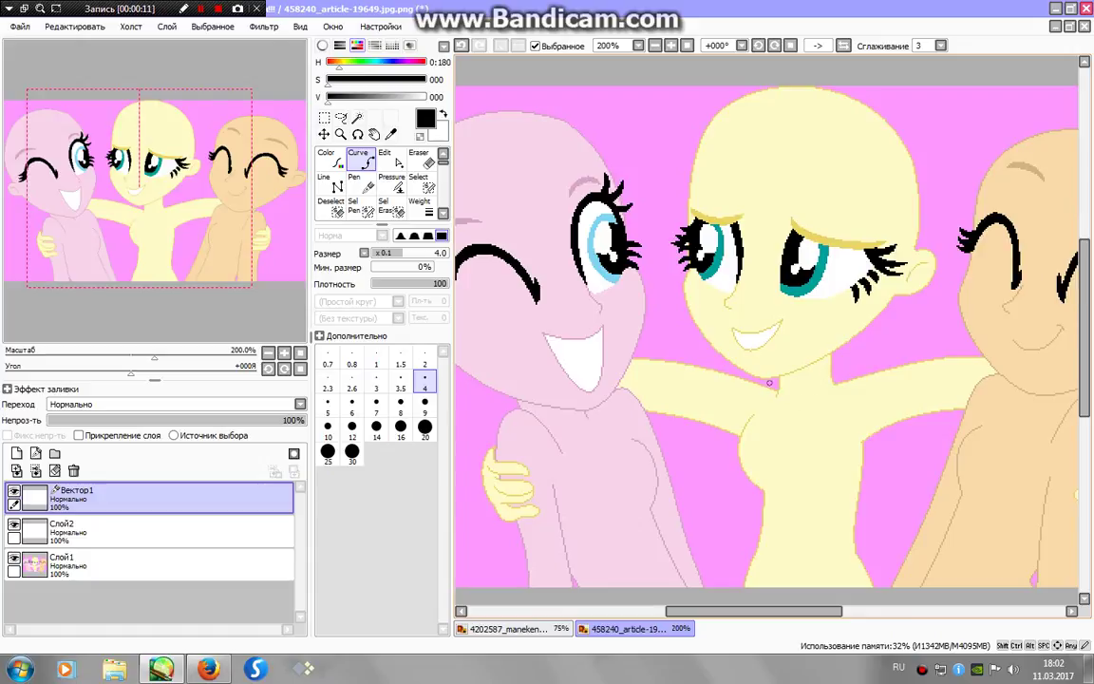
- Draw a Curve line from the middle figure's crown to chin and reshape its points into a closed outline around the head
{"action": "left_click", "coordinate": [759, 377]}
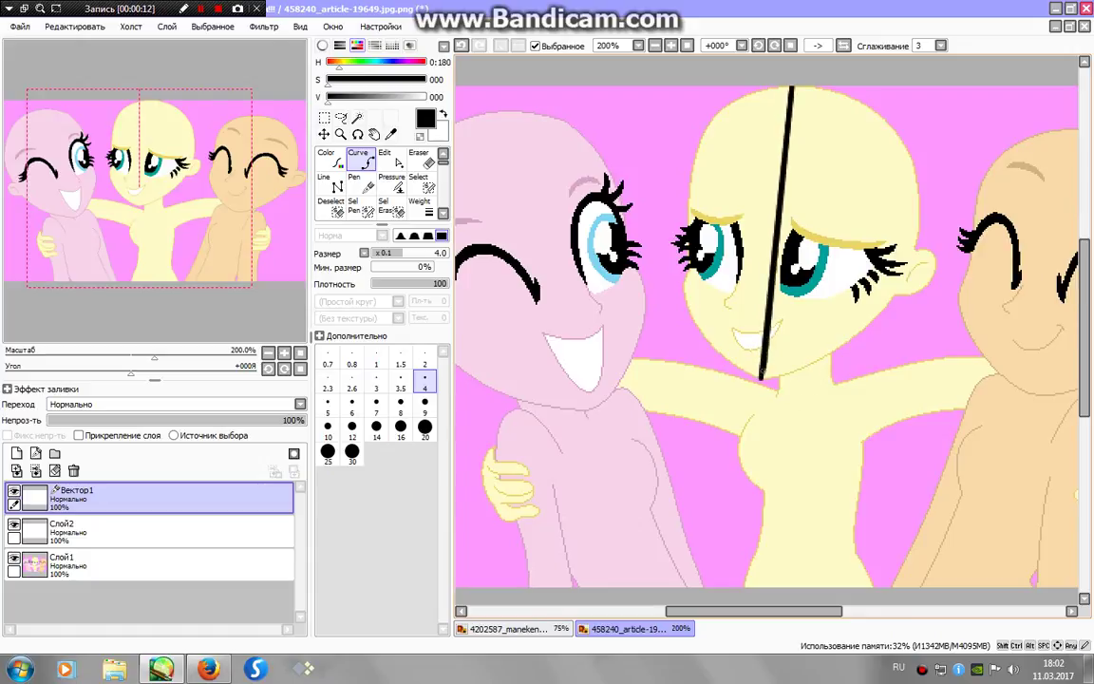
{"action": "left_click", "coordinate": [398, 162]}
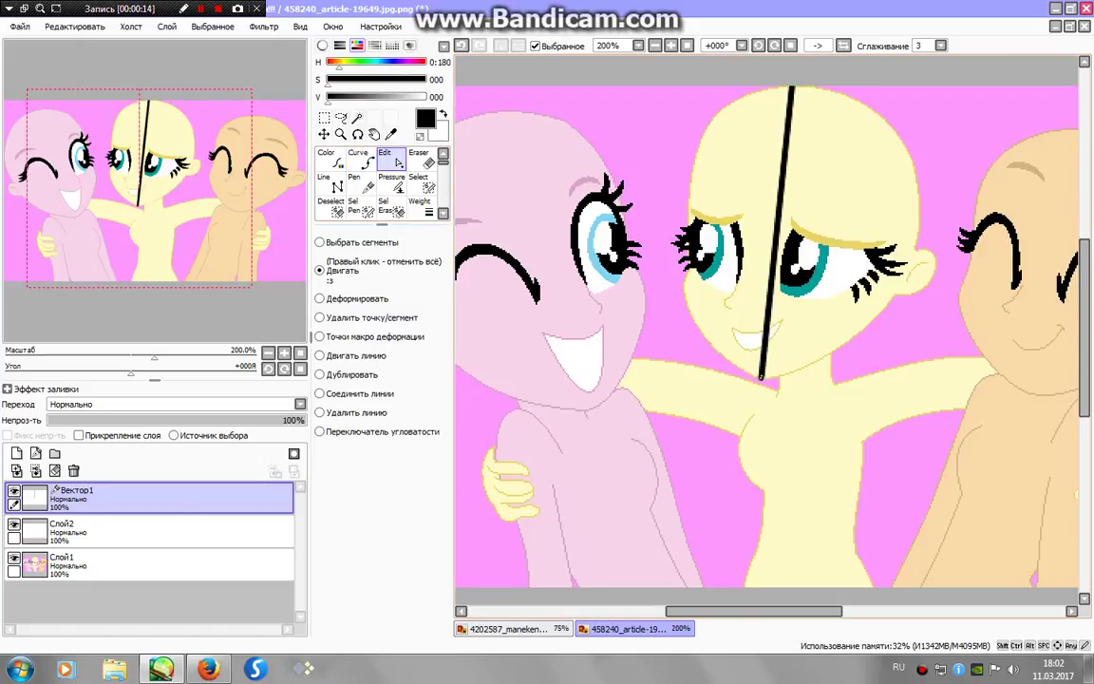
{"action": "left_click_drag", "start_coordinate": [775, 237], "coordinate": [688, 300]}
{"action": "left_click_drag", "start_coordinate": [715, 344], "coordinate": [712, 347]}
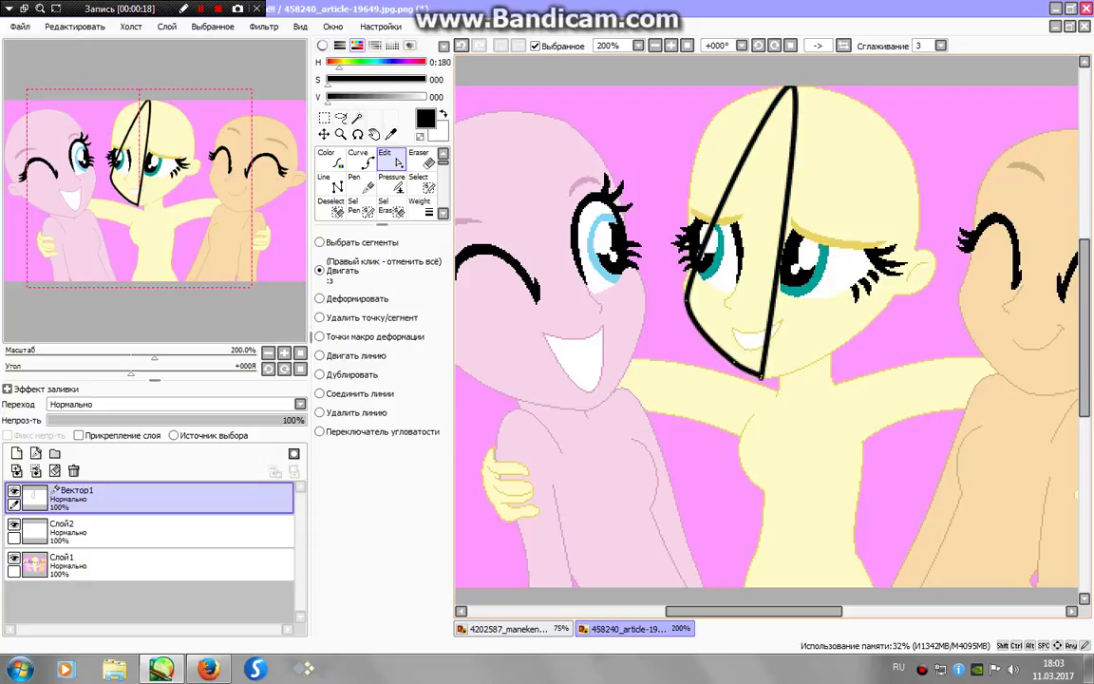
{"action": "left_click_drag", "start_coordinate": [778, 269], "coordinate": [893, 288]}
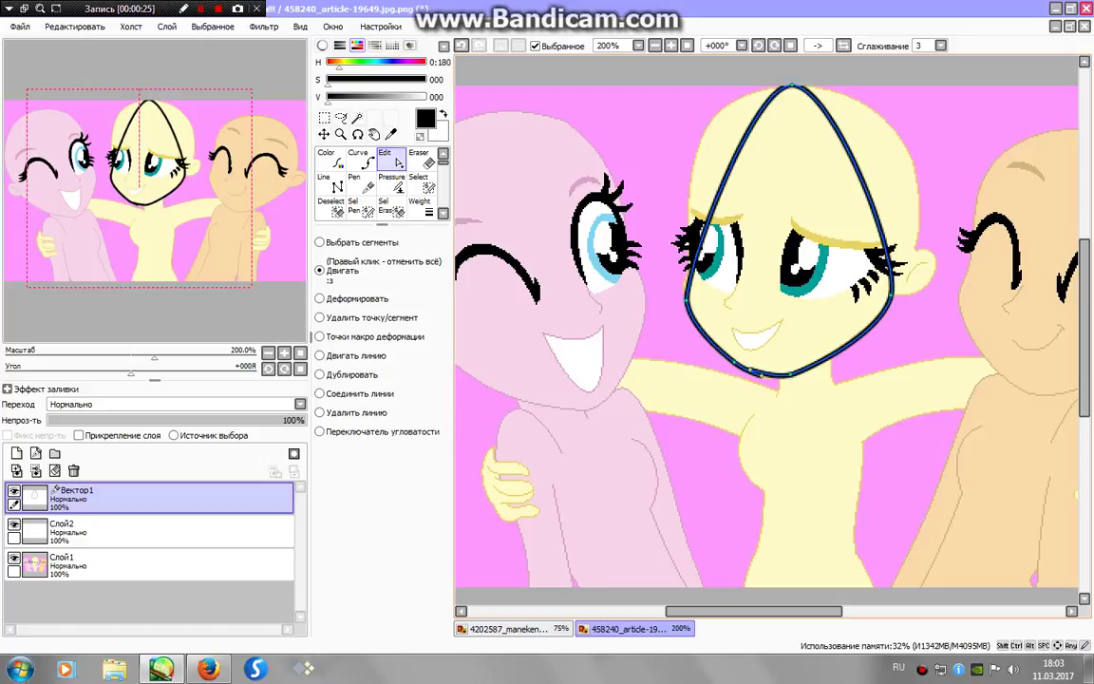
{"action": "left_click_drag", "start_coordinate": [893, 287], "coordinate": [911, 173]}
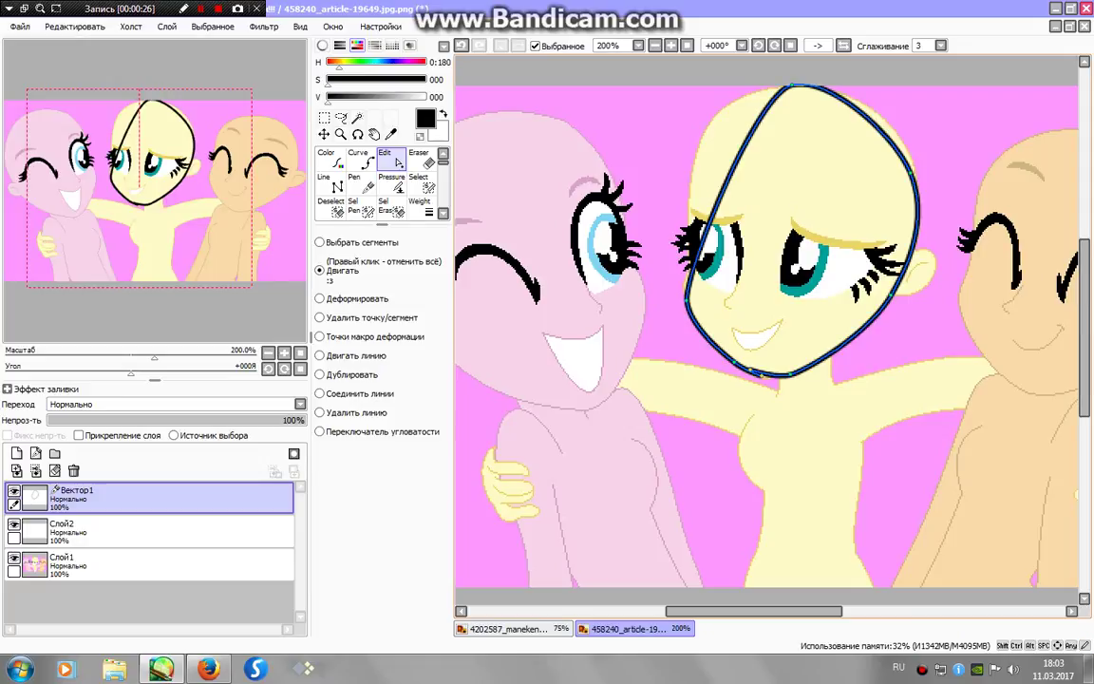
{"action": "left_click_drag", "start_coordinate": [876, 133], "coordinate": [885, 124]}
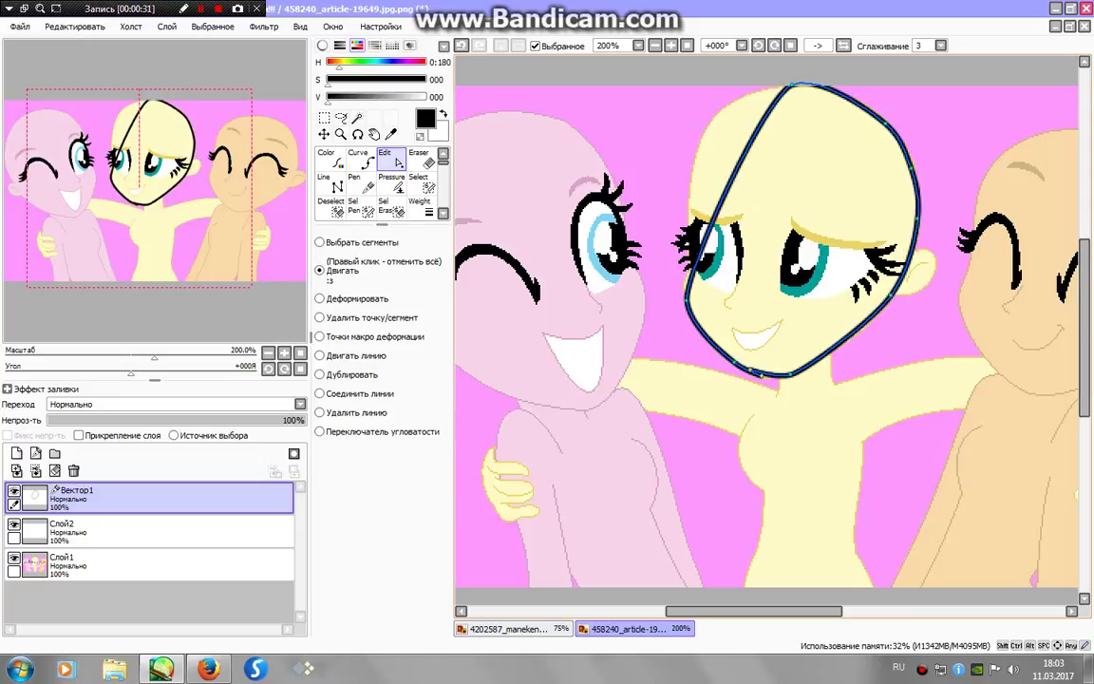
{"action": "left_click_drag", "start_coordinate": [756, 146], "coordinate": [705, 134]}
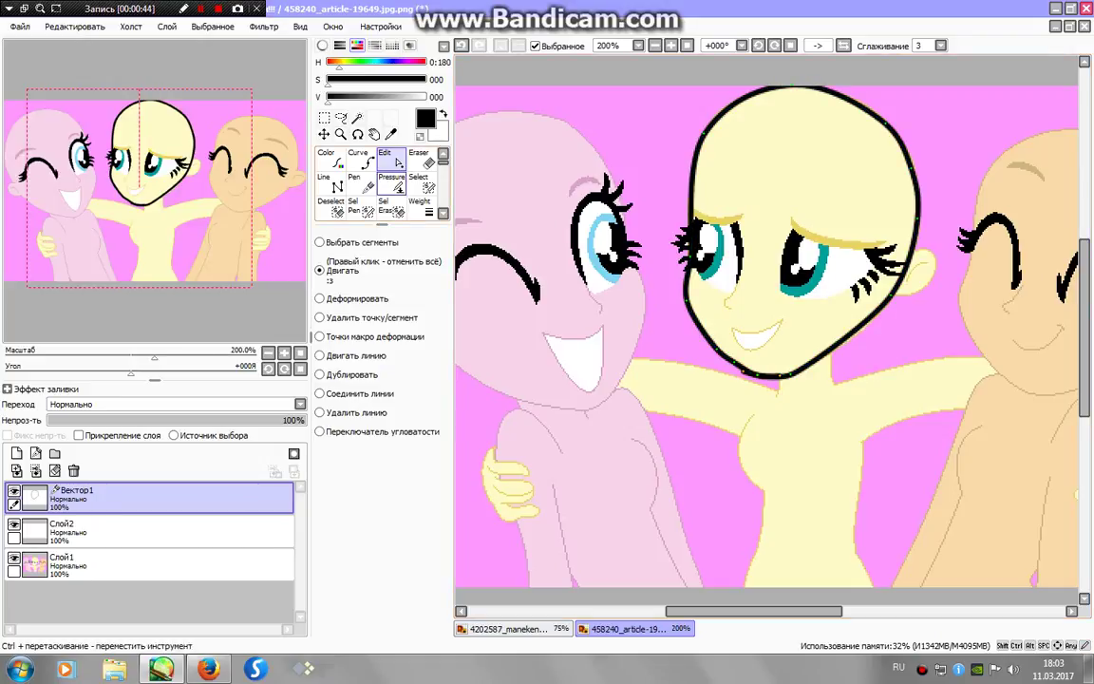
- Trace the middle figure's neck, the arm reaching toward the orange figure and that side of the torso with the Curve tool
{"action": "left_click", "coordinate": [358, 159]}
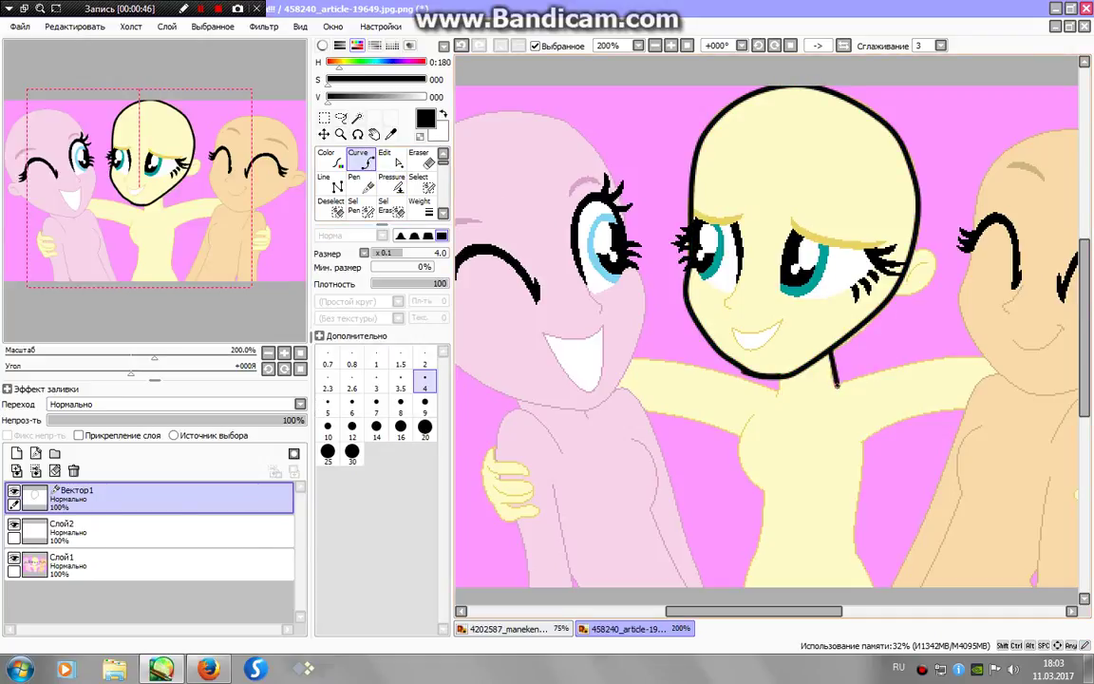
{"action": "left_click", "coordinate": [836, 383]}
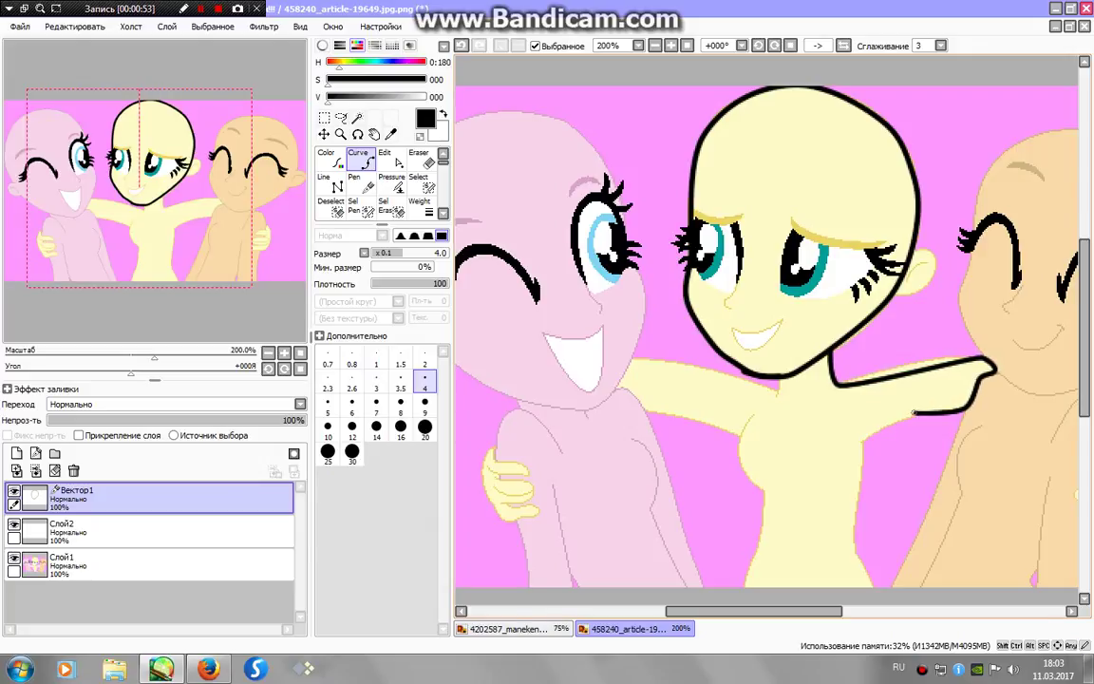
{"action": "left_click", "coordinate": [863, 440]}
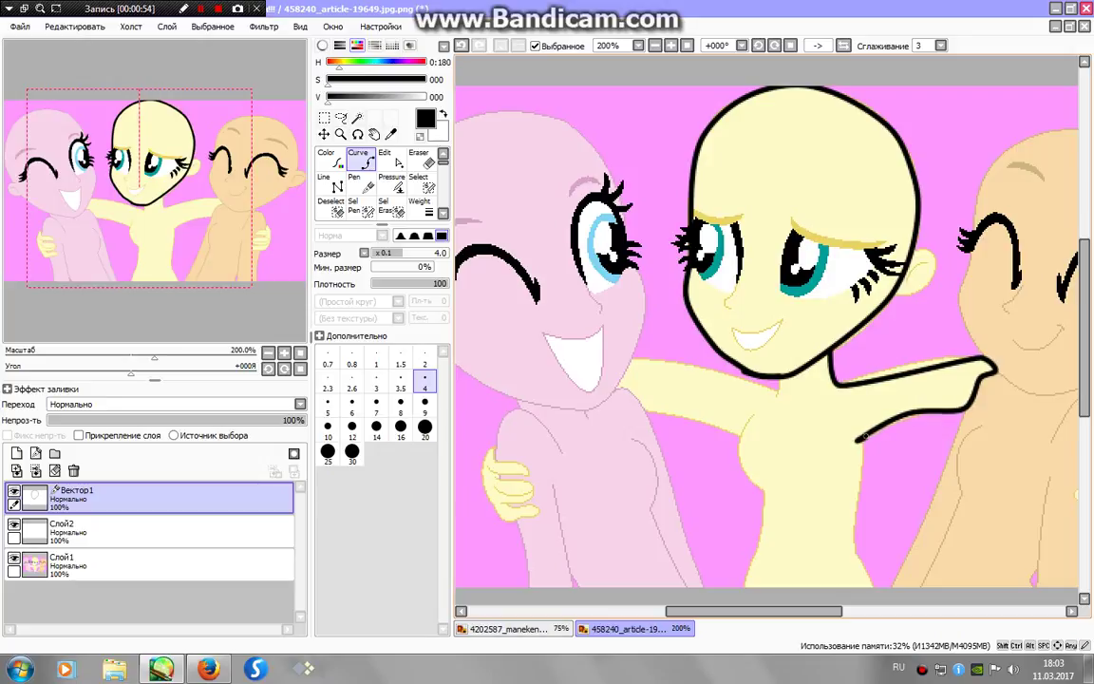
{"action": "double_click", "coordinate": [872, 589]}
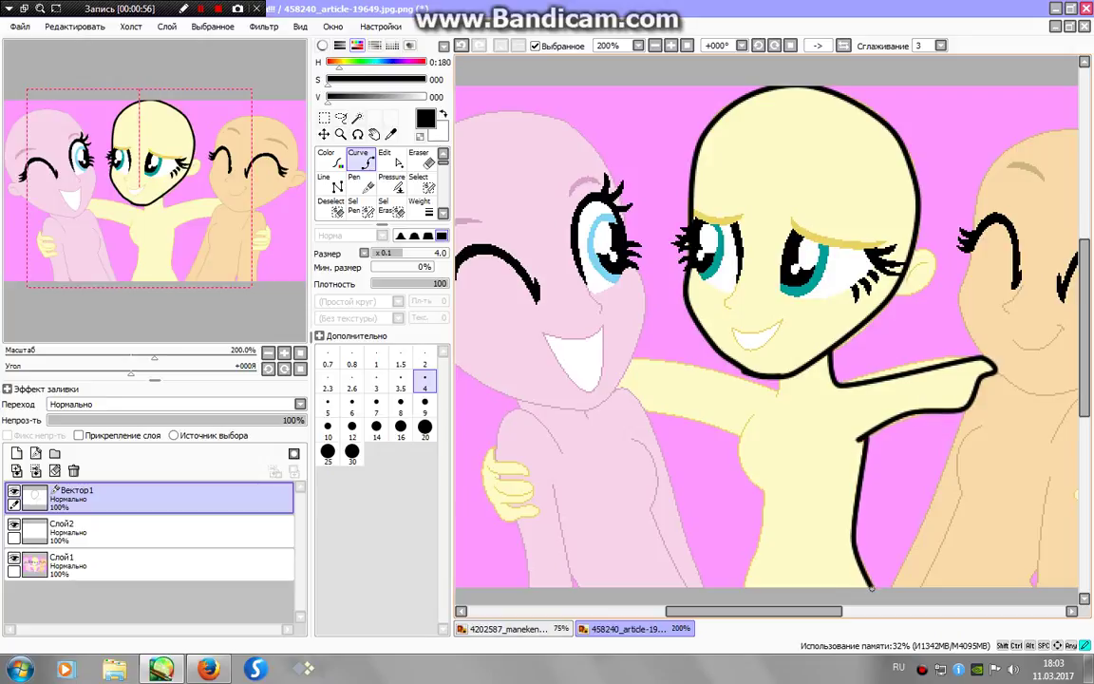
- Trace the middle figure's chest and waist on the side facing the pink figure, down to the image's lower edge
{"action": "left_click", "coordinate": [735, 441]}
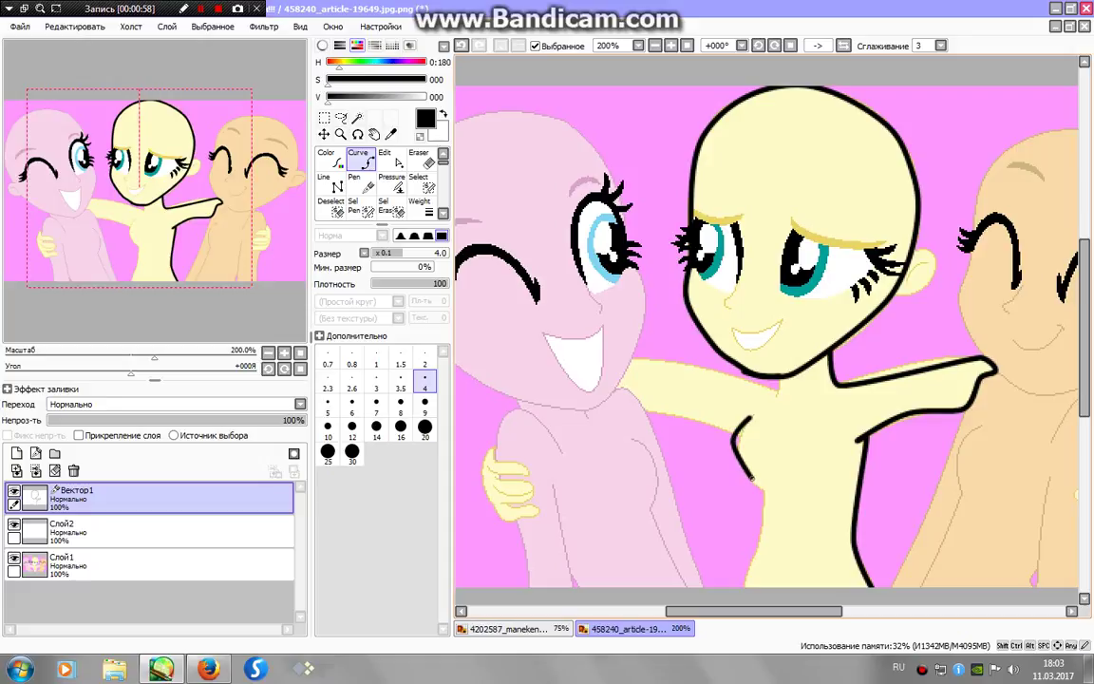
{"action": "left_click", "coordinate": [756, 482]}
{"action": "left_click", "coordinate": [768, 492]}
{"action": "double_click", "coordinate": [743, 593]}
{"action": "double_click", "coordinate": [741, 595]}
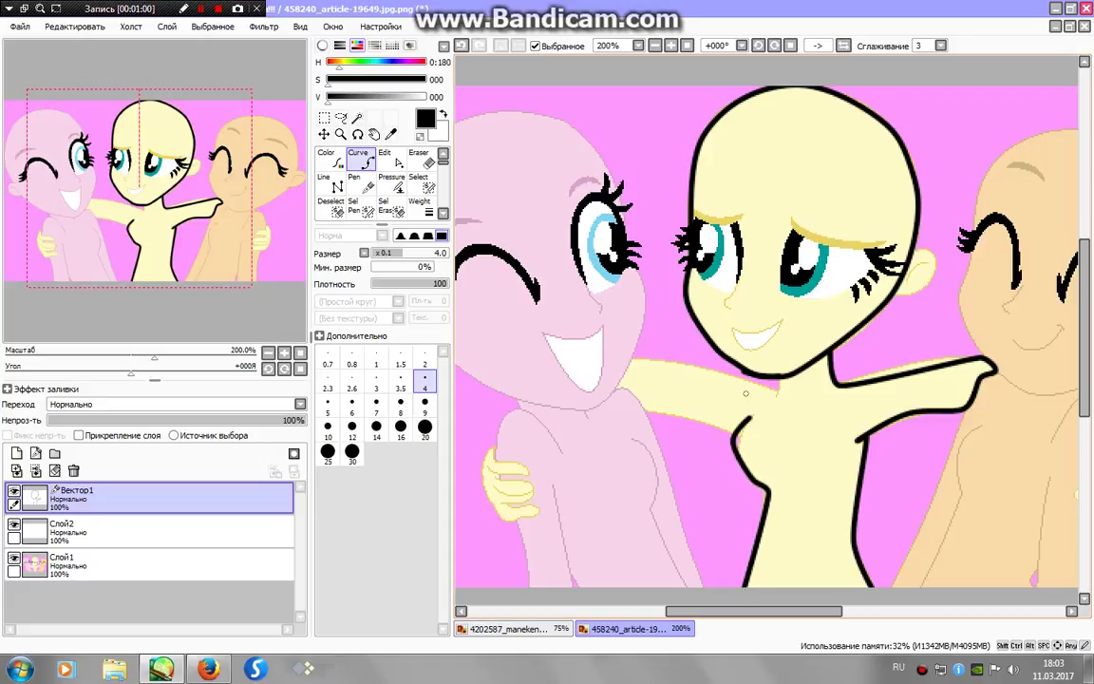
- Trace both edges of the arm reaching toward the pink figure, and straighten the chest line and bend the arm lines by editing their points
{"action": "left_click", "coordinate": [735, 434]}
{"action": "double_click", "coordinate": [646, 409]}
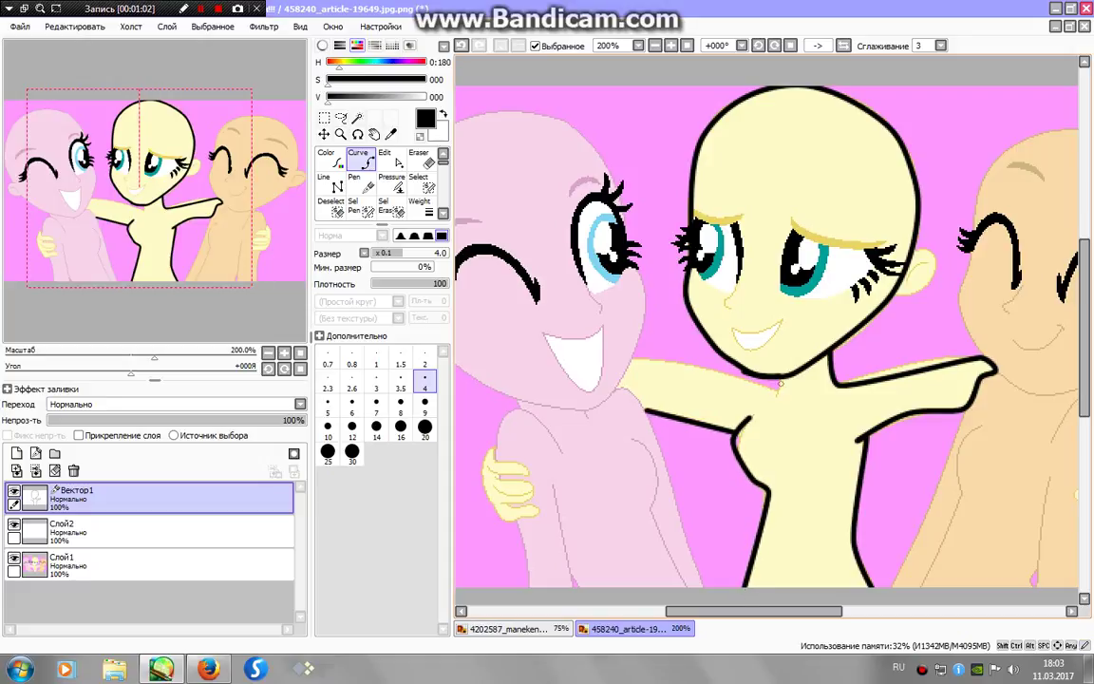
{"action": "left_click", "coordinate": [777, 388]}
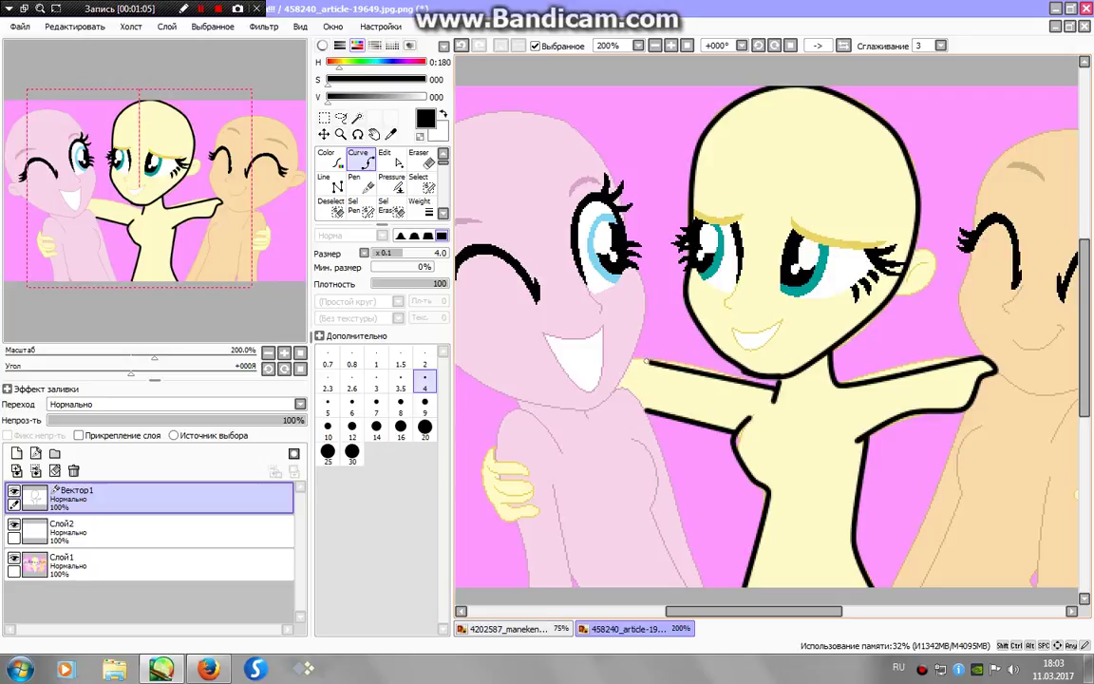
{"action": "double_click", "coordinate": [634, 358]}
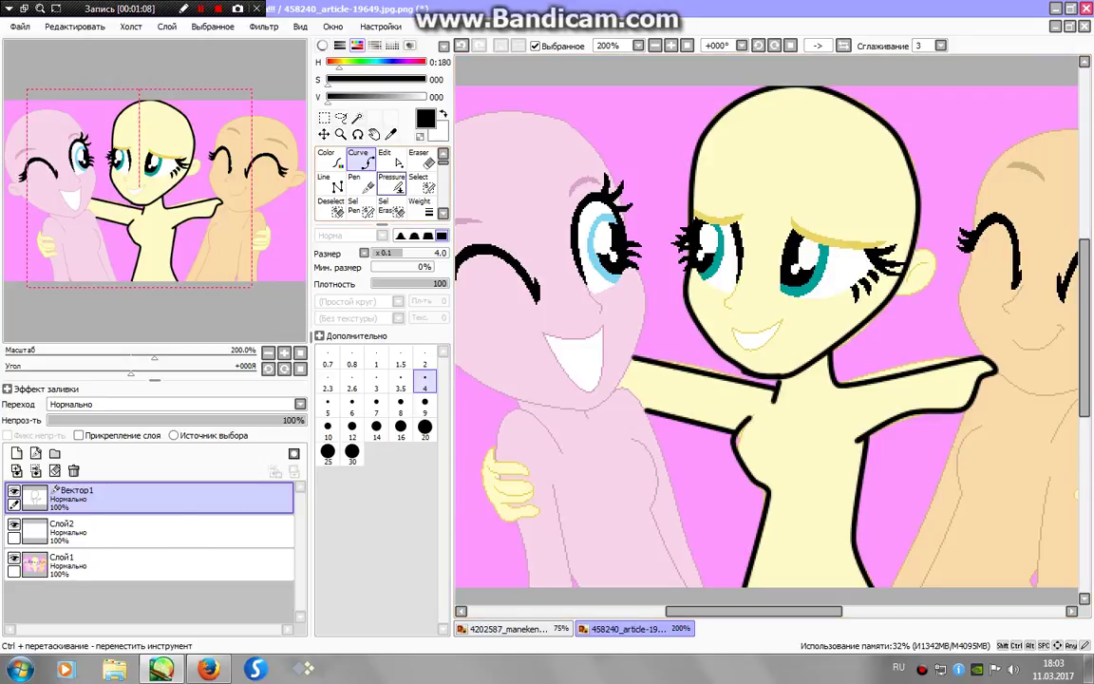
{"action": "left_click", "coordinate": [391, 160]}
{"action": "left_click_drag", "start_coordinate": [751, 458], "coordinate": [769, 478]}
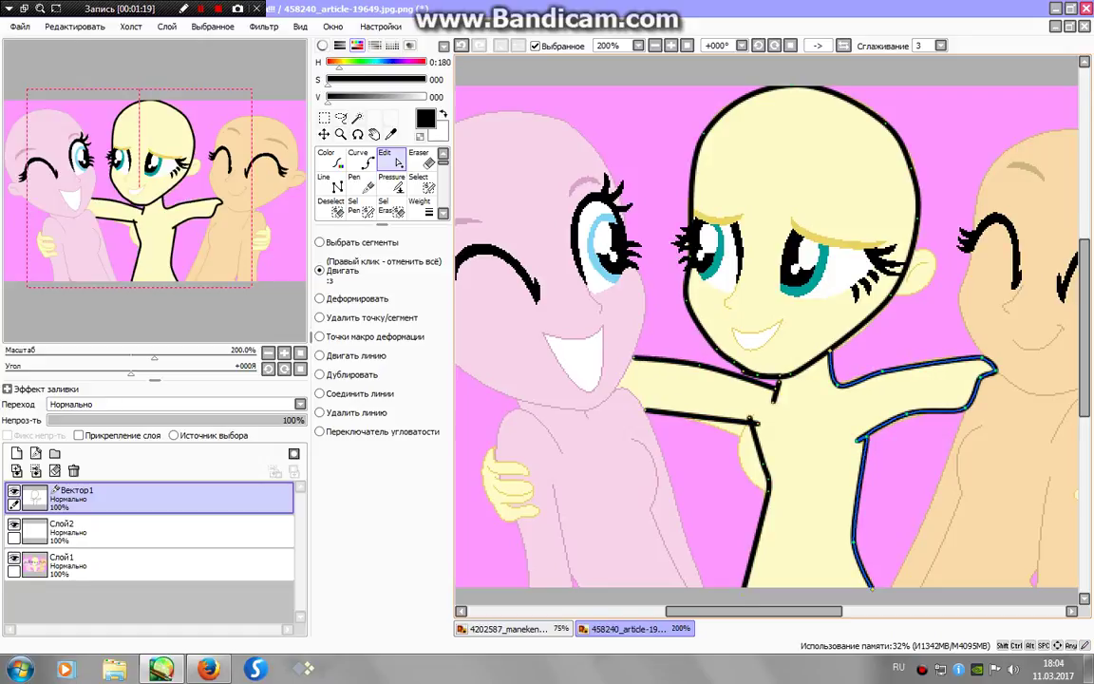
- Outline the hand and fingers resting on the orange figure's arm with the vector Pen
{"action": "mouse_move", "coordinate": [855, 285]}
{"action": "left_mouse_down"}
{"action": "mouse_move", "coordinate": [617, 265]}
{"action": "mouse_move", "coordinate": [562, 241]}
{"action": "left_mouse_up"}
{"action": "left_click", "coordinate": [361, 184]}
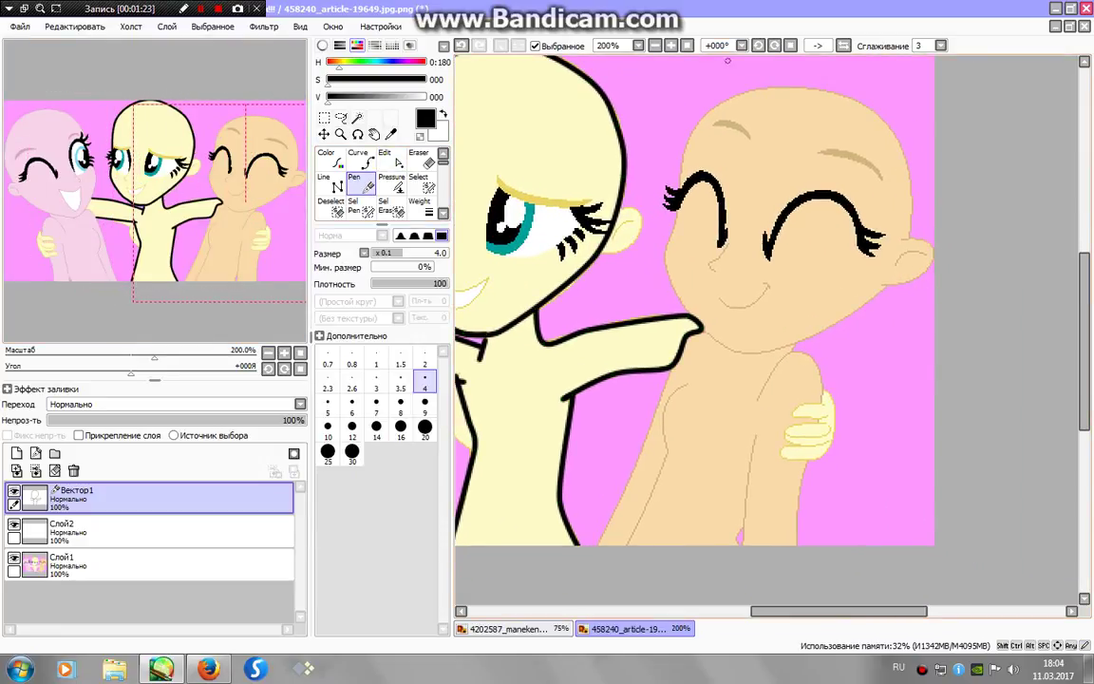
{"action": "left_click", "coordinate": [672, 46]}
{"action": "left_click", "coordinate": [671, 46]}
{"action": "left_click", "coordinate": [671, 45]}
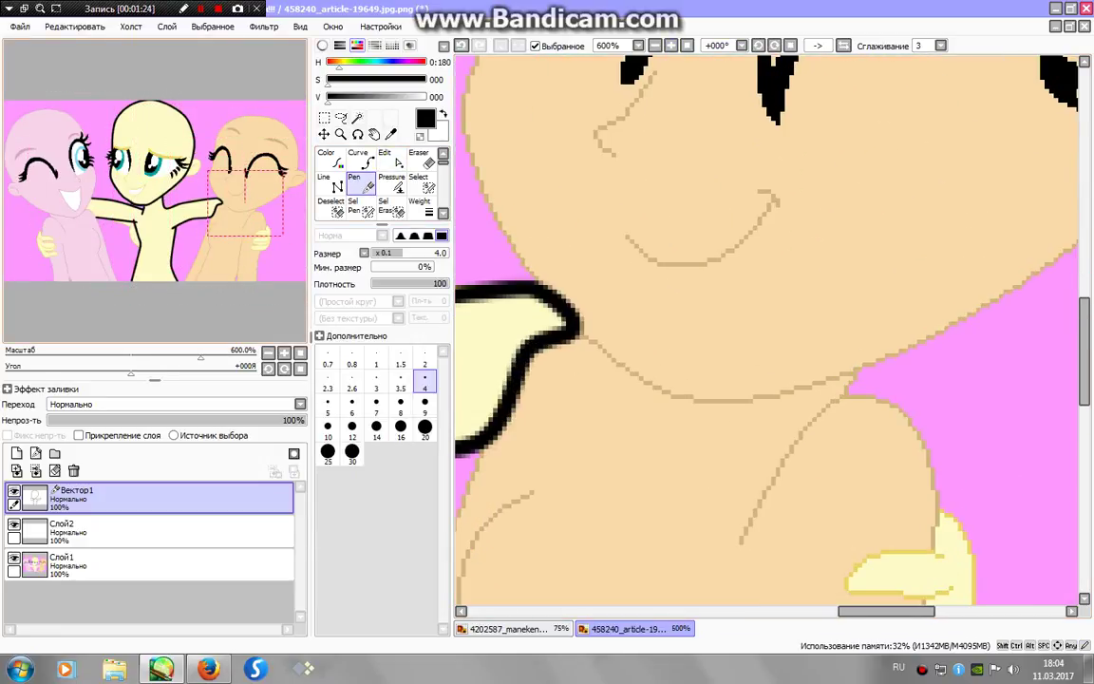
{"action": "mouse_move", "coordinate": [1072, 485]}
{"action": "left_mouse_down"}
{"action": "mouse_move", "coordinate": [1039, 183]}
{"action": "mouse_move", "coordinate": [1015, 165]}
{"action": "left_mouse_up"}
{"action": "mouse_move", "coordinate": [884, 243]}
{"action": "left_mouse_down"}
{"action": "mouse_move", "coordinate": [812, 237]}
{"action": "mouse_move", "coordinate": [791, 258]}
{"action": "mouse_move", "coordinate": [808, 271]}
{"action": "mouse_move", "coordinate": [893, 269]}
{"action": "mouse_move", "coordinate": [887, 292]}
{"action": "mouse_move", "coordinate": [802, 296]}
{"action": "mouse_move", "coordinate": [764, 311]}
{"action": "mouse_move", "coordinate": [766, 342]}
{"action": "mouse_move", "coordinate": [832, 351]}
{"action": "mouse_move", "coordinate": [889, 338]}
{"action": "mouse_move", "coordinate": [879, 355]}
{"action": "mouse_move", "coordinate": [869, 364]}
{"action": "mouse_move", "coordinate": [756, 361]}
{"action": "mouse_move", "coordinate": [764, 389]}
{"action": "mouse_move", "coordinate": [830, 397]}
{"action": "mouse_move", "coordinate": [879, 385]}
{"action": "mouse_move", "coordinate": [908, 348]}
{"action": "mouse_move", "coordinate": [927, 251]}
{"action": "mouse_move", "coordinate": [918, 221]}
{"action": "mouse_move", "coordinate": [885, 202]}
{"action": "left_mouse_up"}
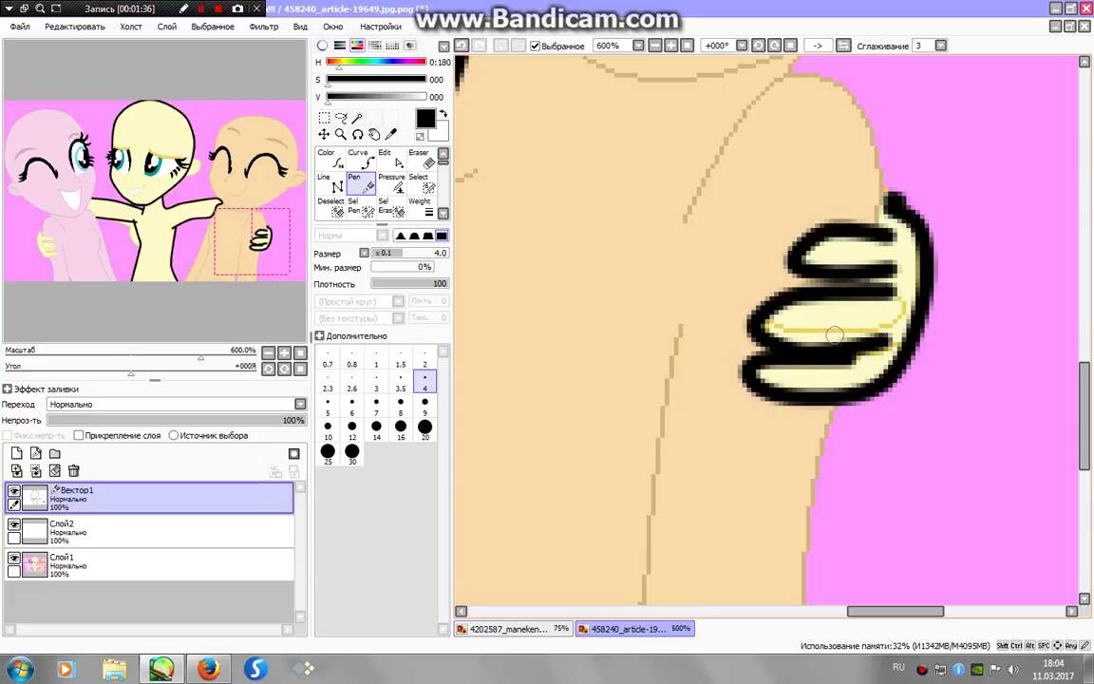
{"action": "mouse_move", "coordinate": [775, 317]}
{"action": "left_mouse_down"}
{"action": "mouse_move", "coordinate": [822, 329]}
{"action": "mouse_move", "coordinate": [914, 313]}
{"action": "left_mouse_up"}
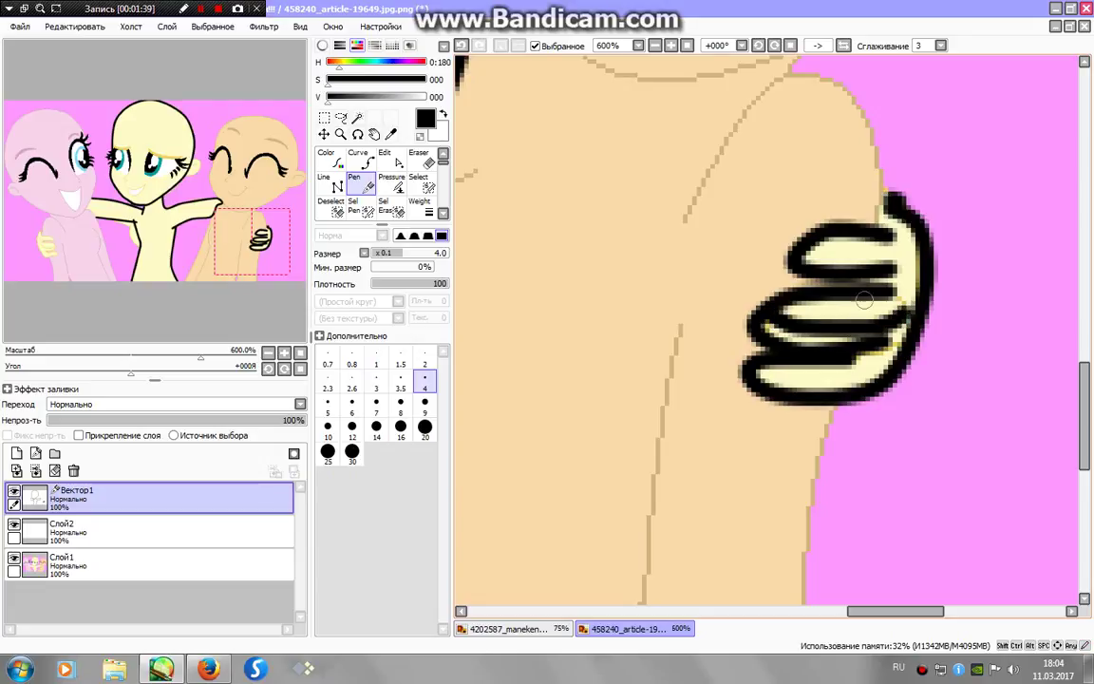
- Outline the hand and fingers resting on the pink figure's arm with the vector Pen
{"action": "left_click_drag", "start_coordinate": [252, 243], "coordinate": [49, 248]}
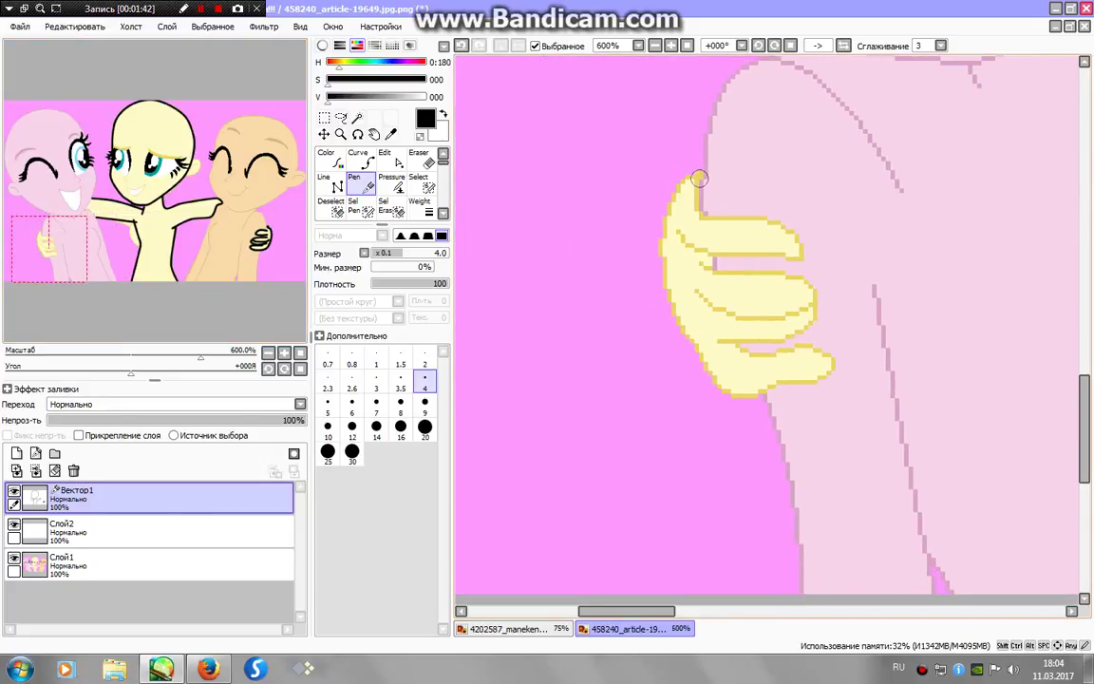
{"action": "mouse_move", "coordinate": [698, 178]}
{"action": "left_mouse_down"}
{"action": "mouse_move", "coordinate": [670, 313]}
{"action": "mouse_move", "coordinate": [704, 375]}
{"action": "mouse_move", "coordinate": [734, 394]}
{"action": "mouse_move", "coordinate": [788, 385]}
{"action": "mouse_move", "coordinate": [822, 352]}
{"action": "mouse_move", "coordinate": [767, 356]}
{"action": "mouse_move", "coordinate": [737, 344]}
{"action": "mouse_move", "coordinate": [798, 320]}
{"action": "mouse_move", "coordinate": [814, 282]}
{"action": "mouse_move", "coordinate": [711, 268]}
{"action": "mouse_move", "coordinate": [710, 255]}
{"action": "mouse_move", "coordinate": [795, 244]}
{"action": "mouse_move", "coordinate": [759, 222]}
{"action": "mouse_move", "coordinate": [714, 221]}
{"action": "mouse_move", "coordinate": [712, 176]}
{"action": "left_mouse_up"}
{"action": "mouse_move", "coordinate": [709, 293]}
{"action": "left_mouse_down"}
{"action": "mouse_move", "coordinate": [749, 309]}
{"action": "mouse_move", "coordinate": [813, 310]}
{"action": "left_mouse_up"}
{"action": "left_click_drag", "start_coordinate": [679, 243], "coordinate": [754, 257]}
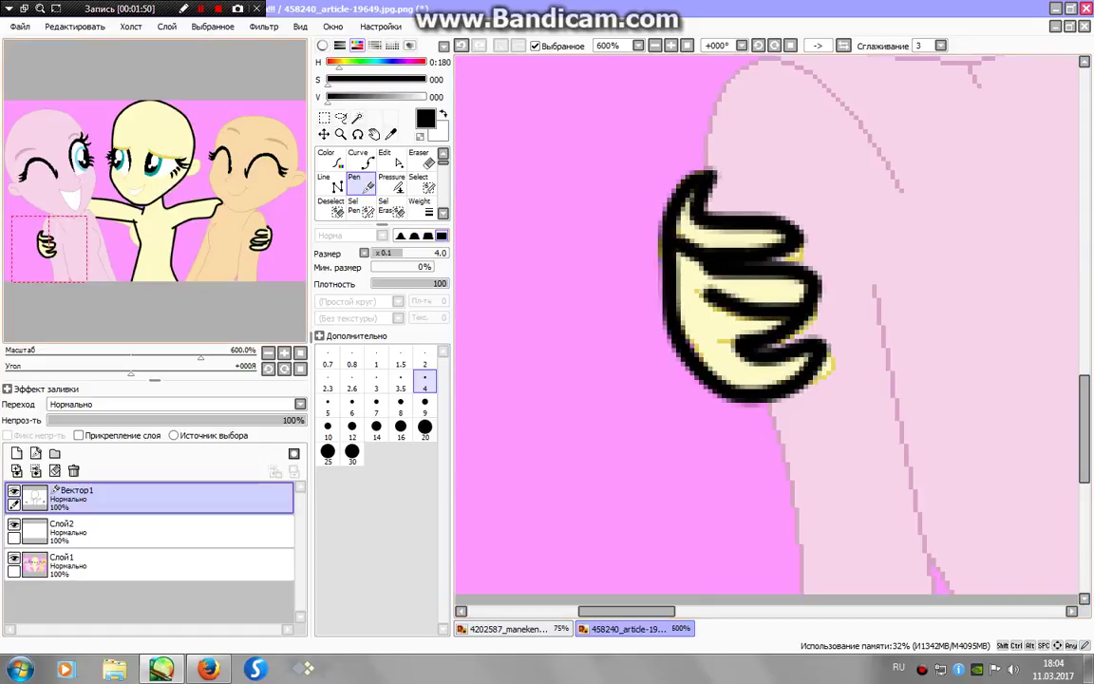
- Trace the middle figure's smiling mouth and nose with the vector Pen
{"action": "left_click_drag", "start_coordinate": [51, 249], "coordinate": [205, 209]}
{"action": "left_click", "coordinate": [687, 45]}
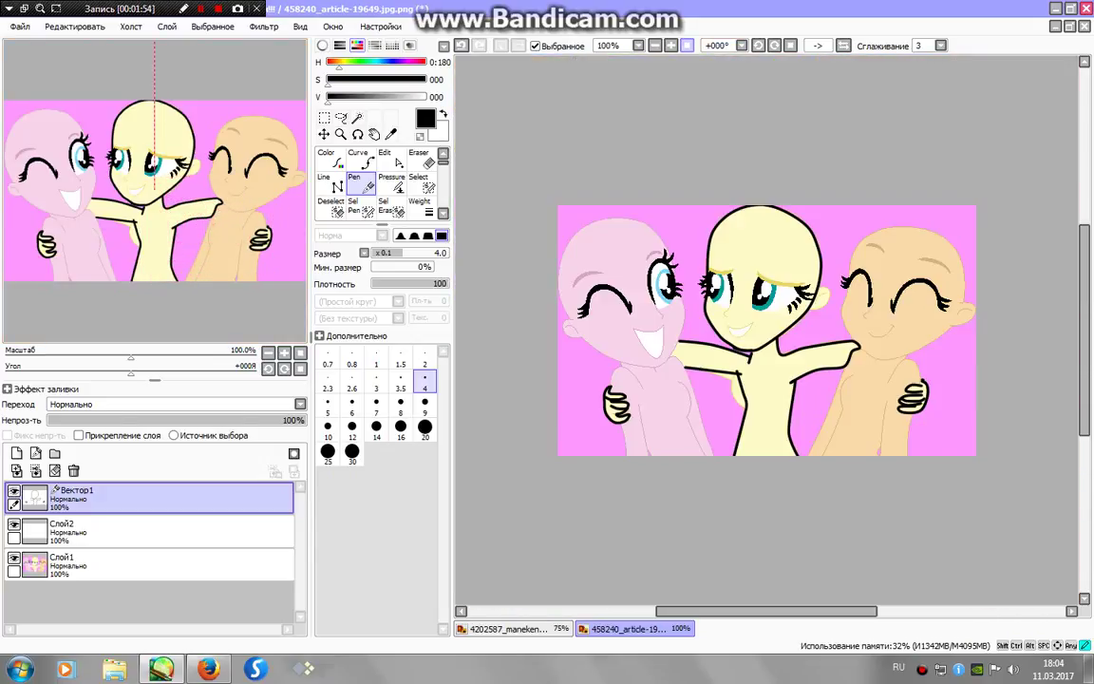
{"action": "left_click", "coordinate": [672, 46]}
{"action": "left_click", "coordinate": [672, 45]}
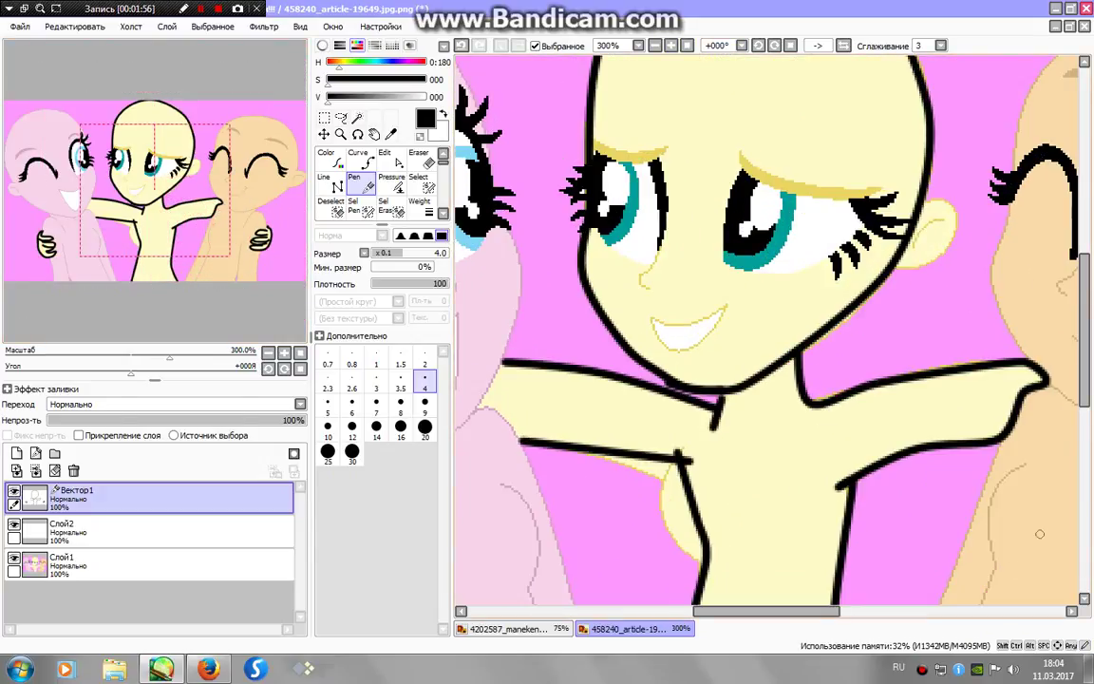
{"action": "left_click_drag", "start_coordinate": [654, 318], "coordinate": [670, 324]}
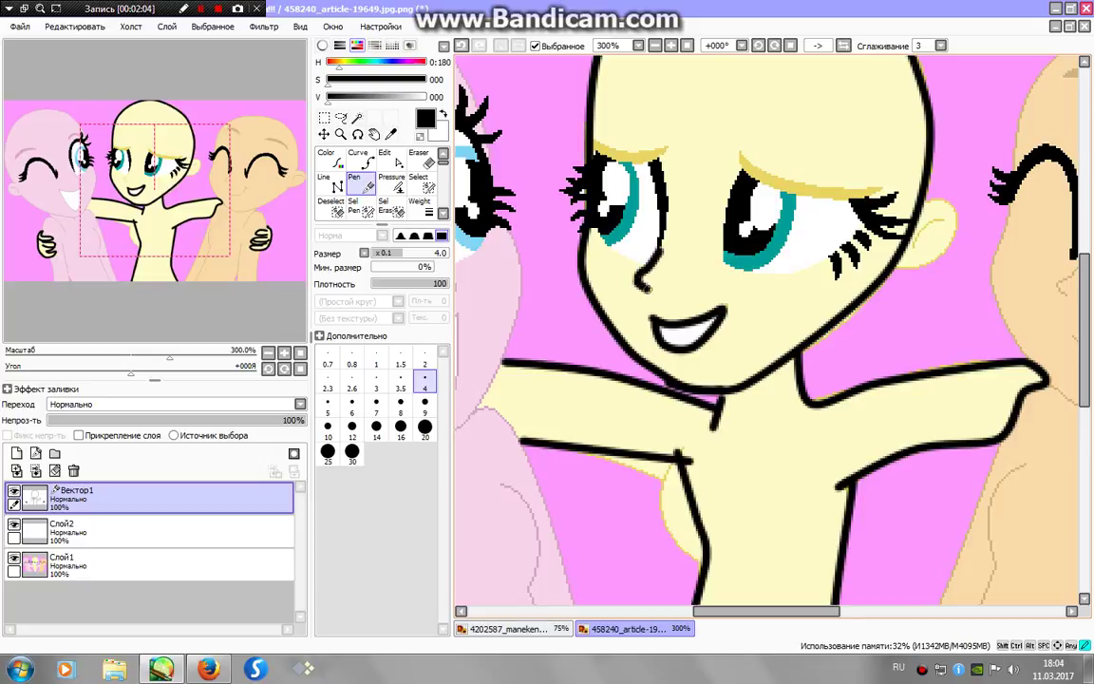
- Outline both of the middle figure's eyes, check the line art without layer Слой1, and raise the upper edge of the larger eye
{"action": "left_click_drag", "start_coordinate": [666, 221], "coordinate": [659, 174]}
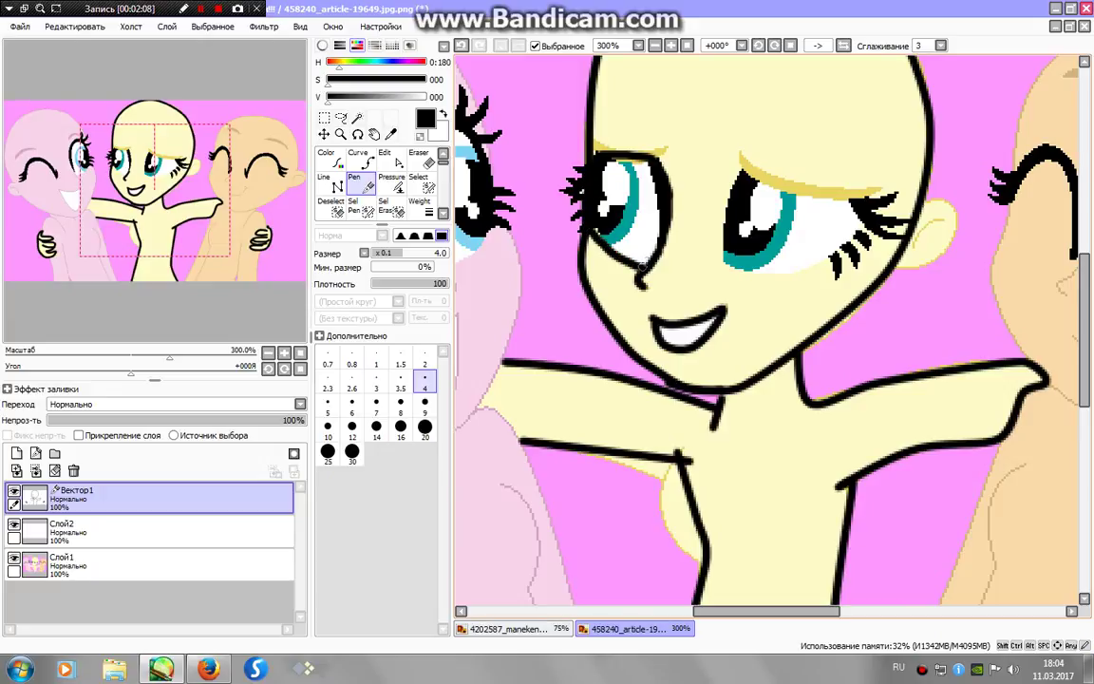
{"action": "mouse_move", "coordinate": [723, 259]}
{"action": "left_mouse_down"}
{"action": "mouse_move", "coordinate": [861, 232]}
{"action": "mouse_move", "coordinate": [741, 172]}
{"action": "left_mouse_up"}
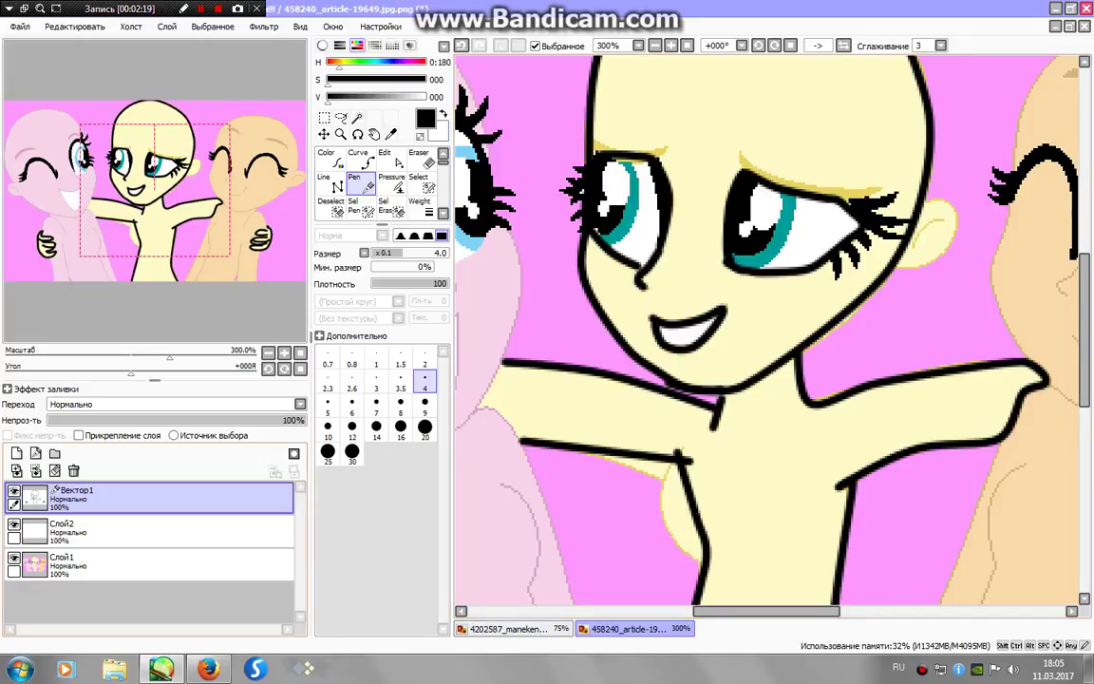
{"action": "left_click", "coordinate": [14, 561]}
{"action": "left_click", "coordinate": [14, 562]}
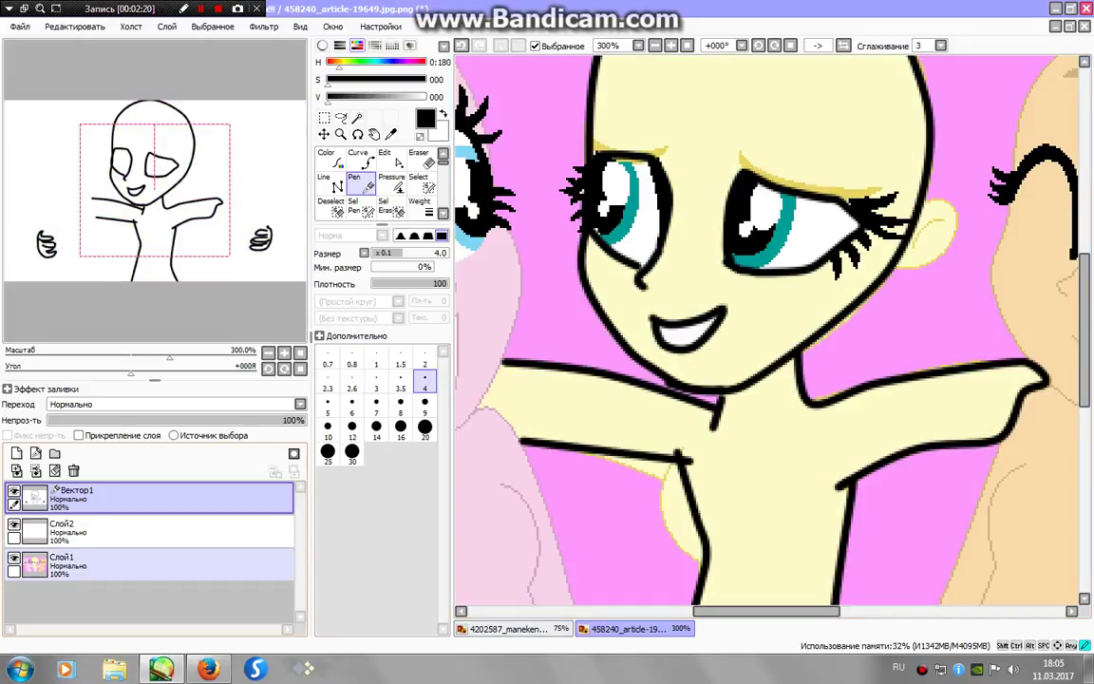
{"action": "left_click", "coordinate": [397, 161]}
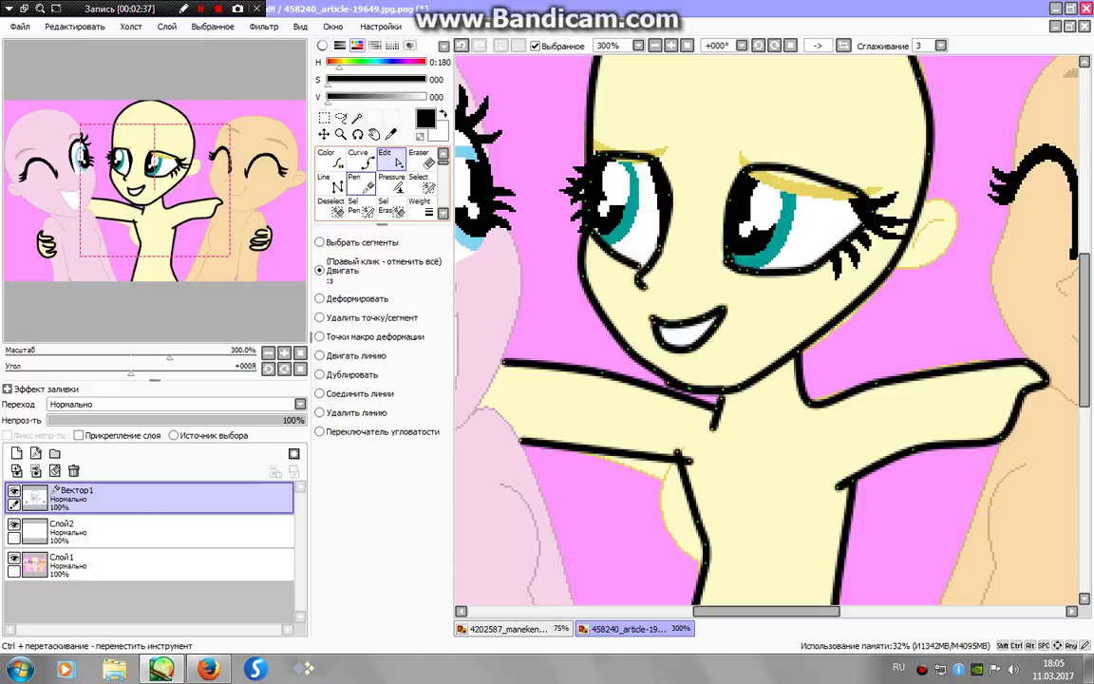
- Thin the middle figure's mouth, head outline, the arm behind the orange figure and the adjoining torso side with the Weight tool at size 2.3
{"action": "left_click", "coordinate": [359, 181]}
{"action": "left_click", "coordinate": [656, 46]}
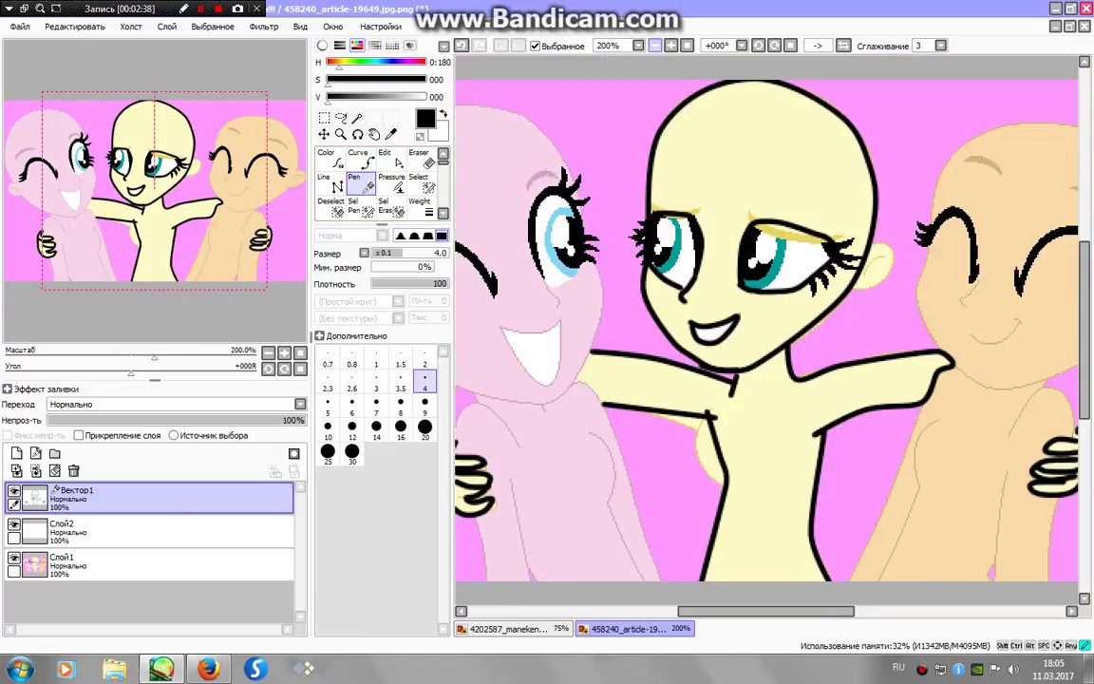
{"action": "left_click", "coordinate": [655, 46]}
{"action": "left_click", "coordinate": [672, 45]}
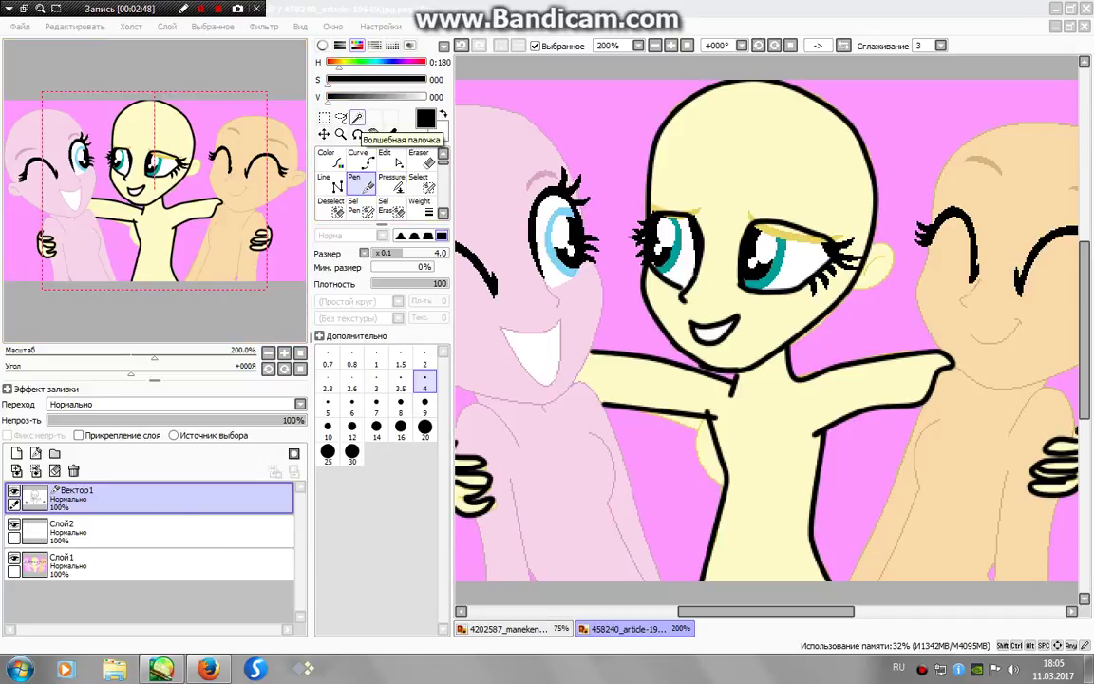
{"action": "left_click", "coordinate": [864, 299]}
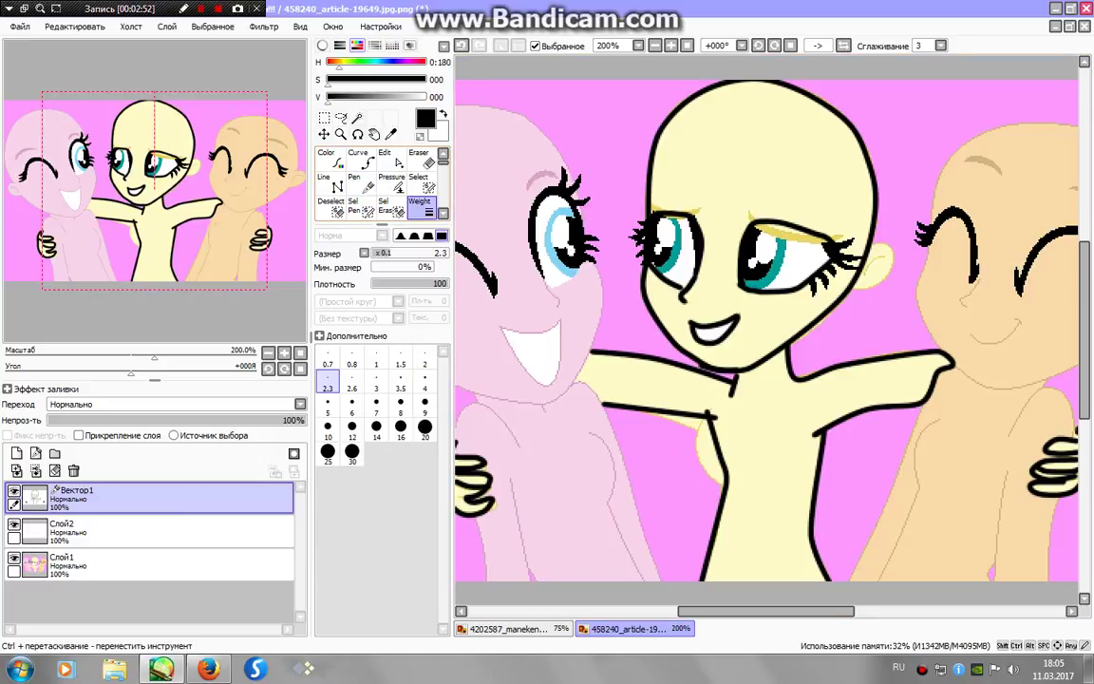
{"action": "left_click", "coordinate": [418, 207]}
{"action": "left_click", "coordinate": [715, 328]}
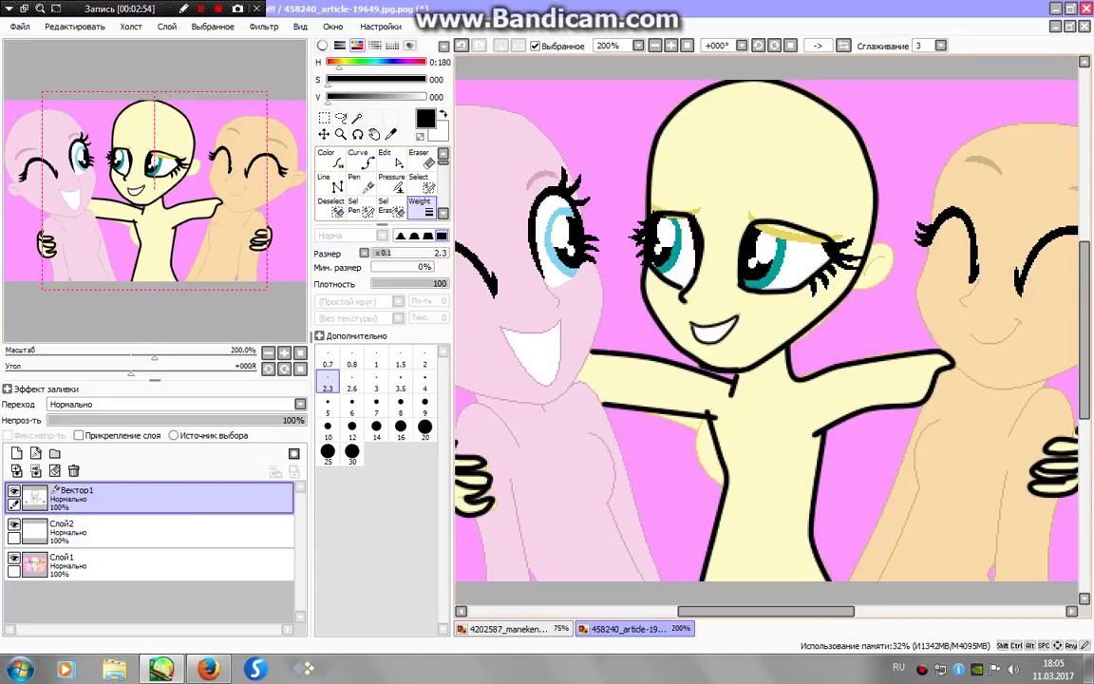
{"action": "left_click", "coordinate": [686, 354]}
{"action": "left_click", "coordinate": [823, 434]}
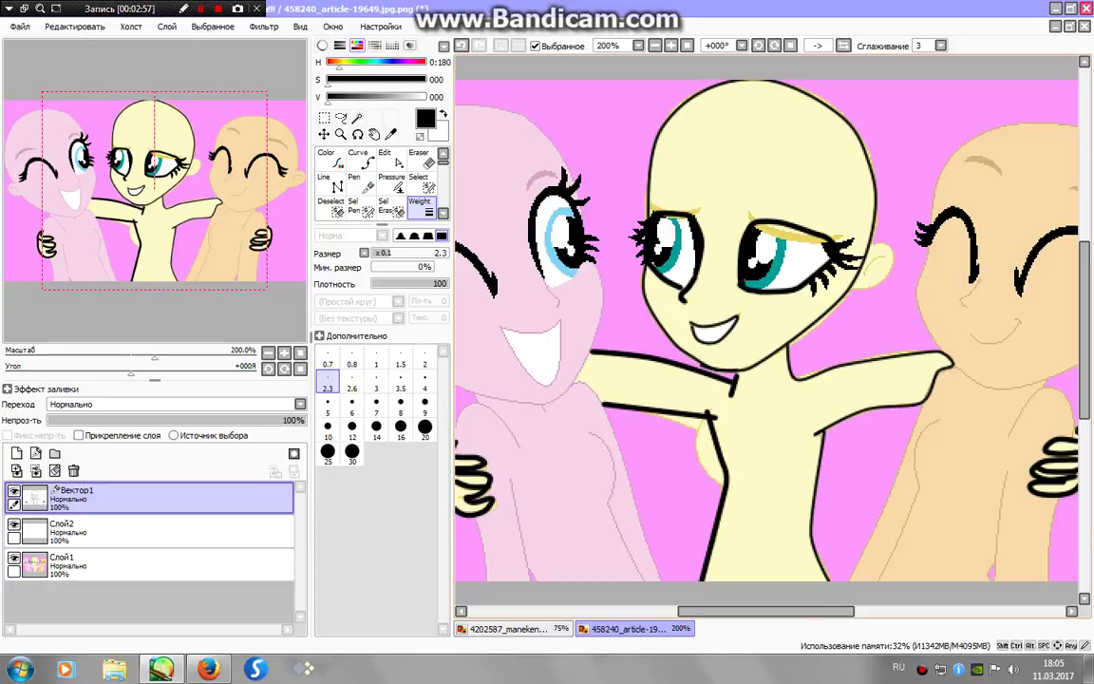
- Thin the middle figure's neck, remaining arm and torso lines, nose and eye outlines to weight 2.3
{"action": "left_click", "coordinate": [698, 371]}
{"action": "left_click", "coordinate": [734, 386]}
{"action": "left_click", "coordinate": [696, 414]}
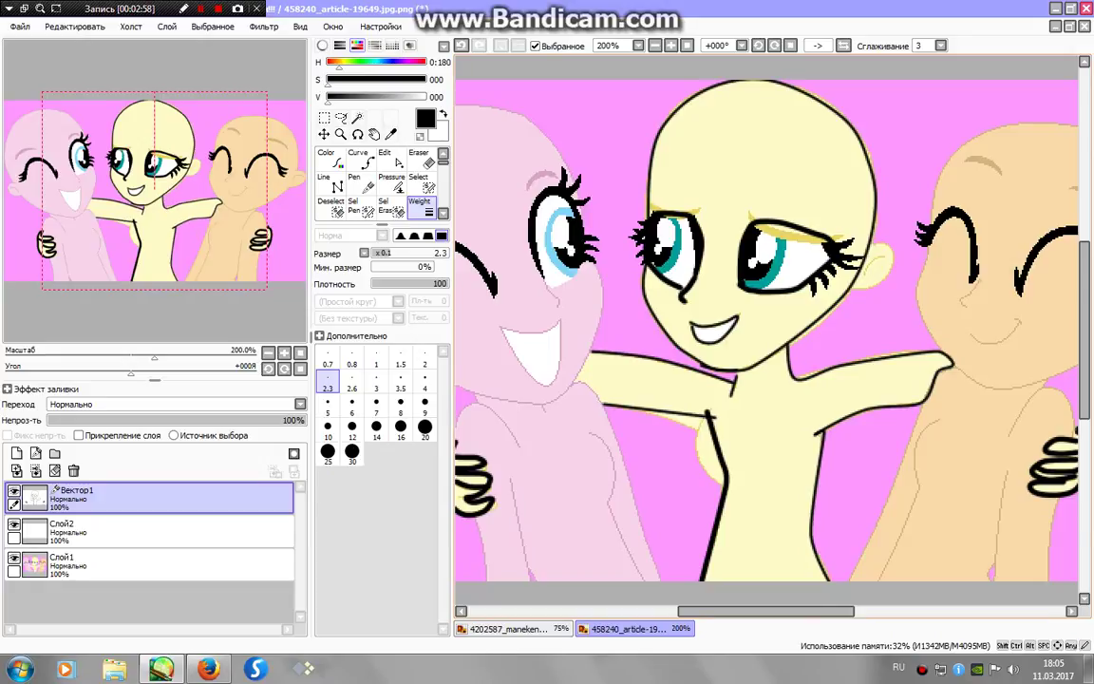
{"action": "left_click", "coordinate": [721, 458]}
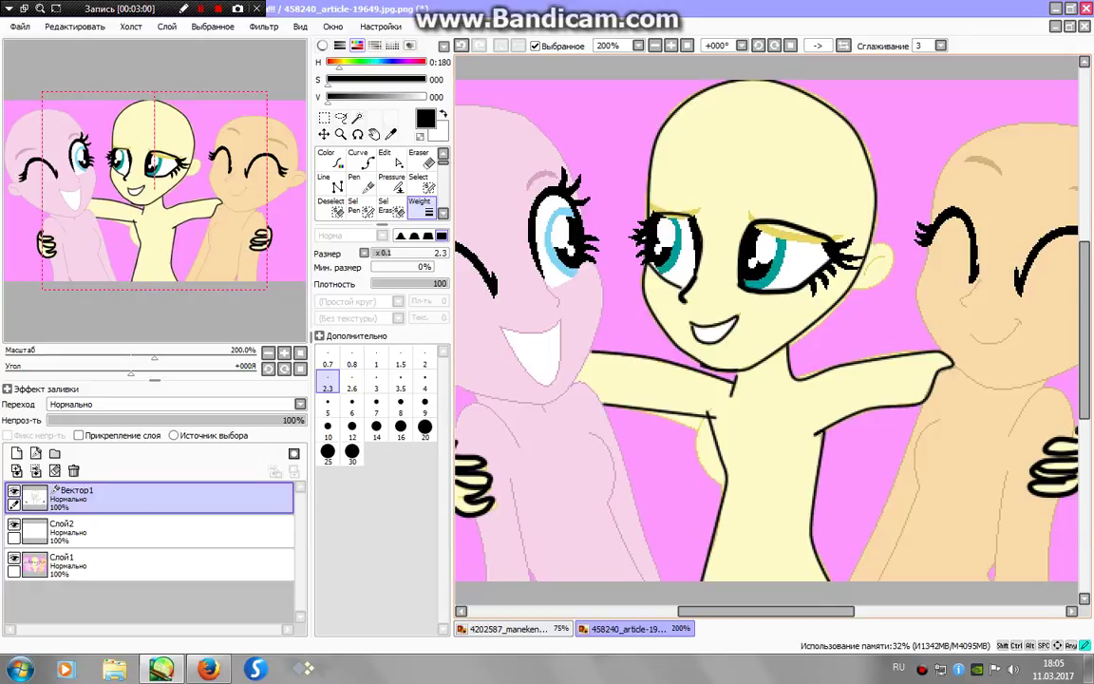
{"action": "left_click", "coordinate": [682, 286]}
{"action": "left_click", "coordinate": [753, 288]}
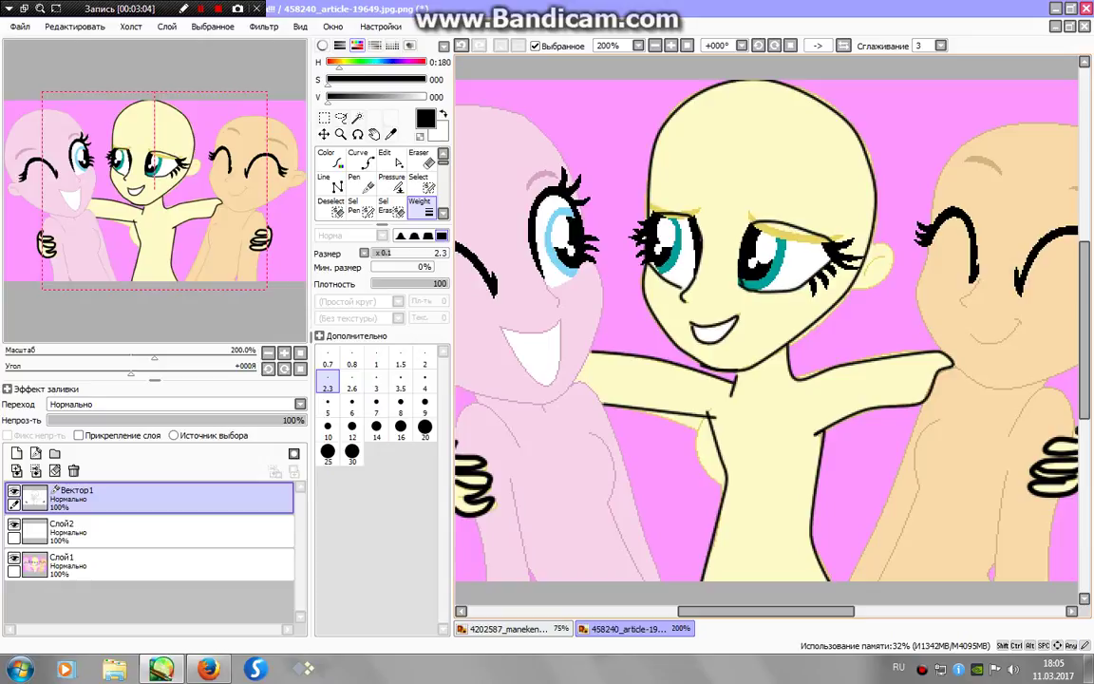
- Thin the outlines of the hands on the pink and orange figures' arms to weight 2.3
{"action": "left_click", "coordinate": [397, 161]}
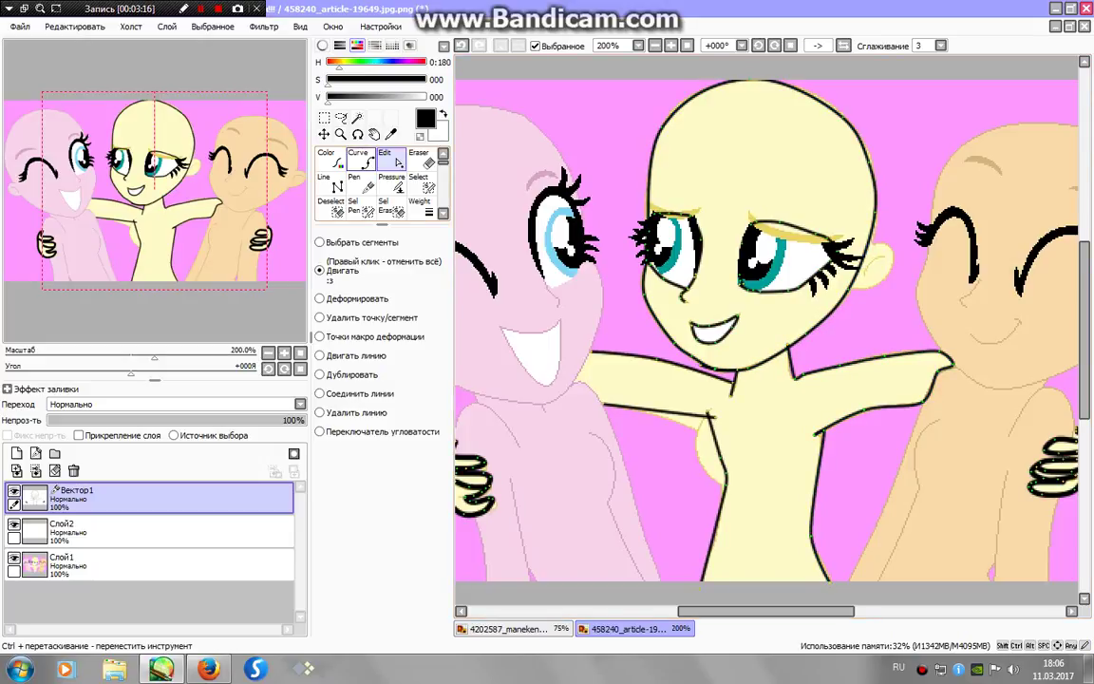
{"action": "left_click", "coordinate": [419, 204]}
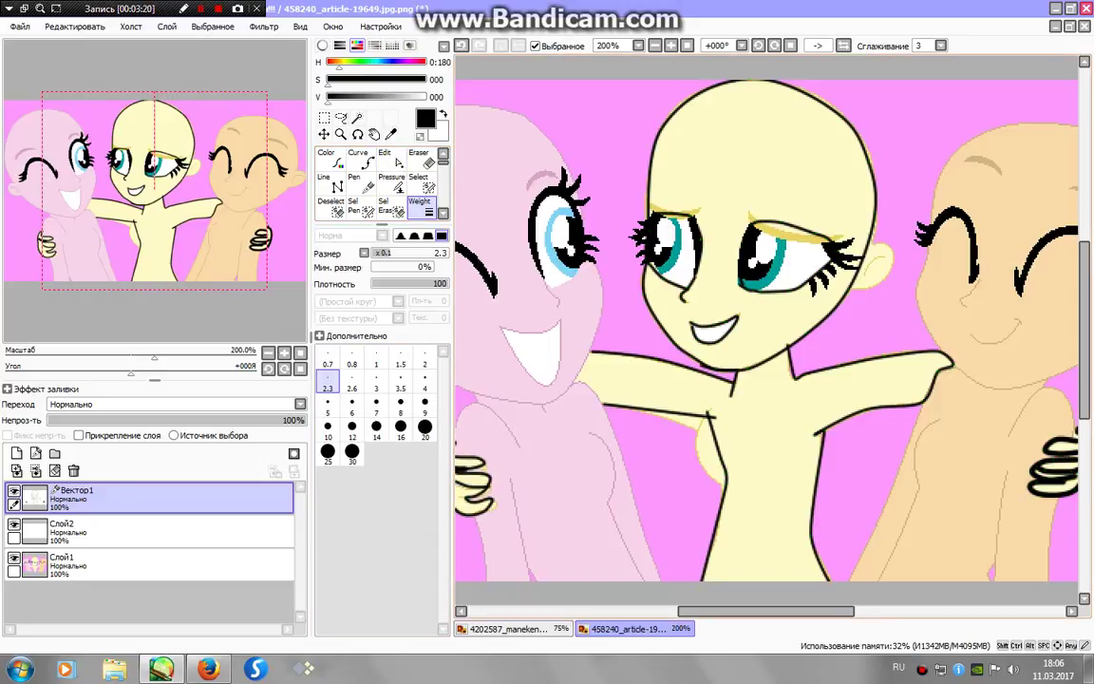
{"action": "left_click_drag", "start_coordinate": [155, 190], "coordinate": [252, 221]}
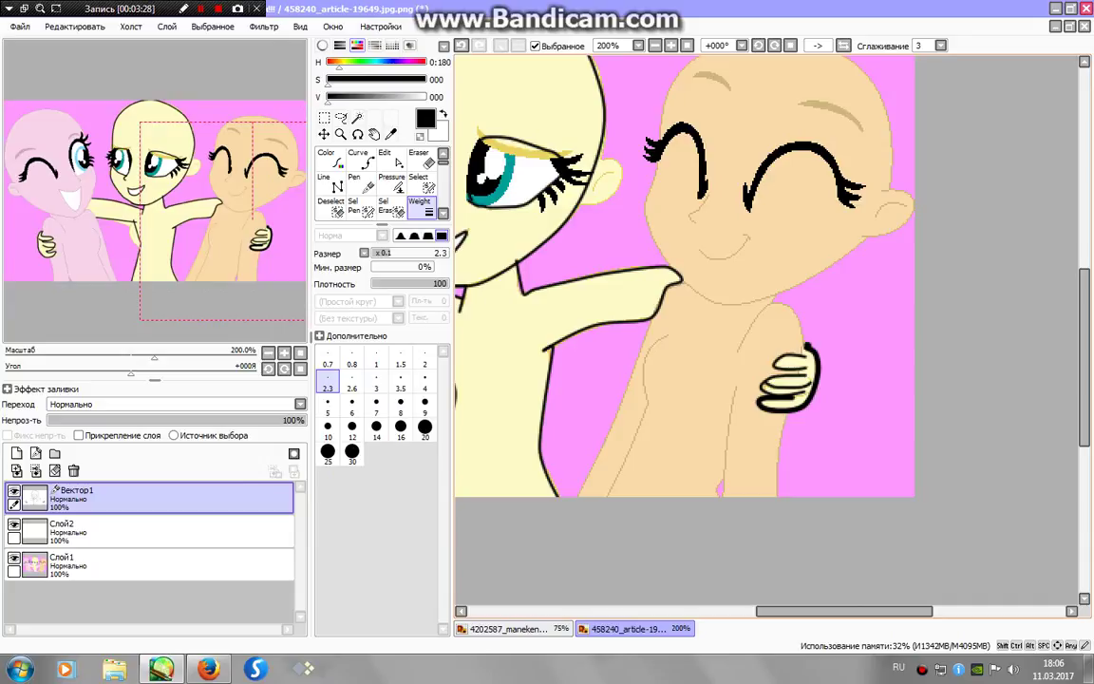
{"action": "key", "text": "ctrl+z"}
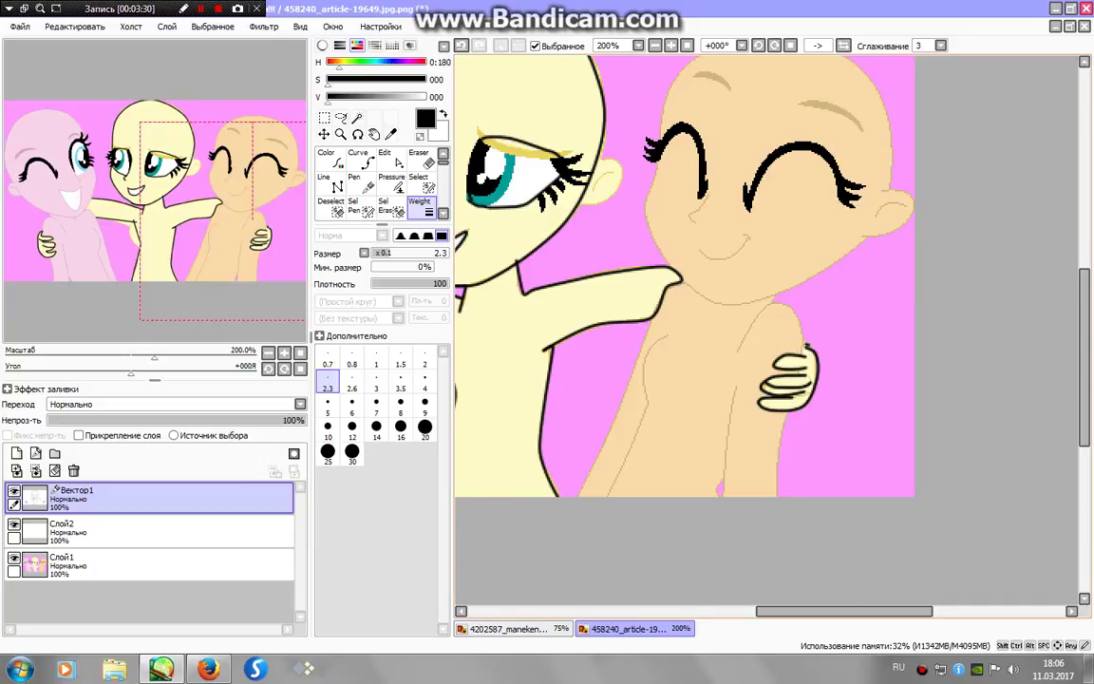
- Select the middle figure's face with the Magic Wand while Слой1 is hidden, and add the body and arms with Слой1 shown
{"action": "left_click_drag", "start_coordinate": [253, 220], "coordinate": [161, 191]}
{"action": "left_click", "coordinate": [14, 558]}
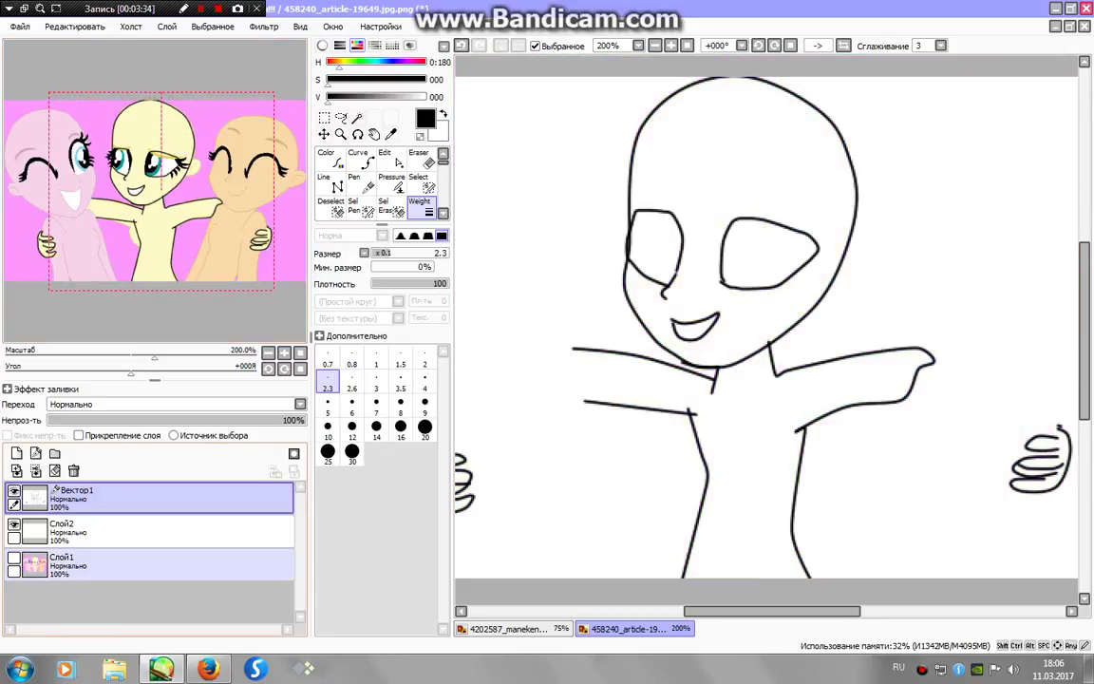
{"action": "left_click", "coordinate": [357, 117]}
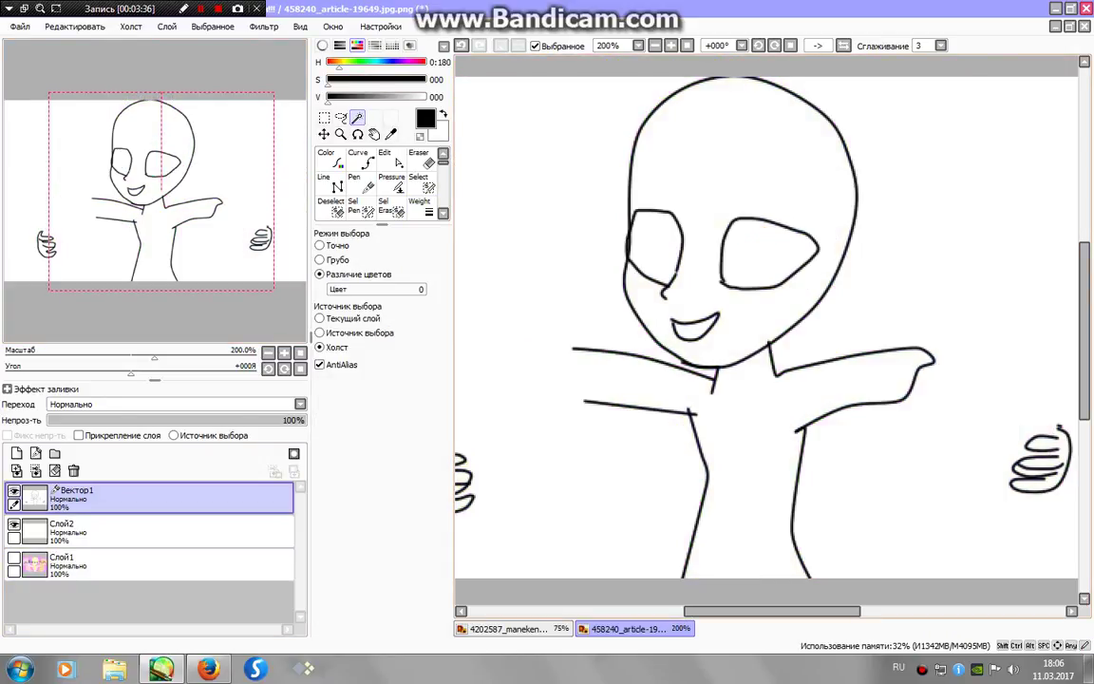
{"action": "left_click", "coordinate": [731, 171]}
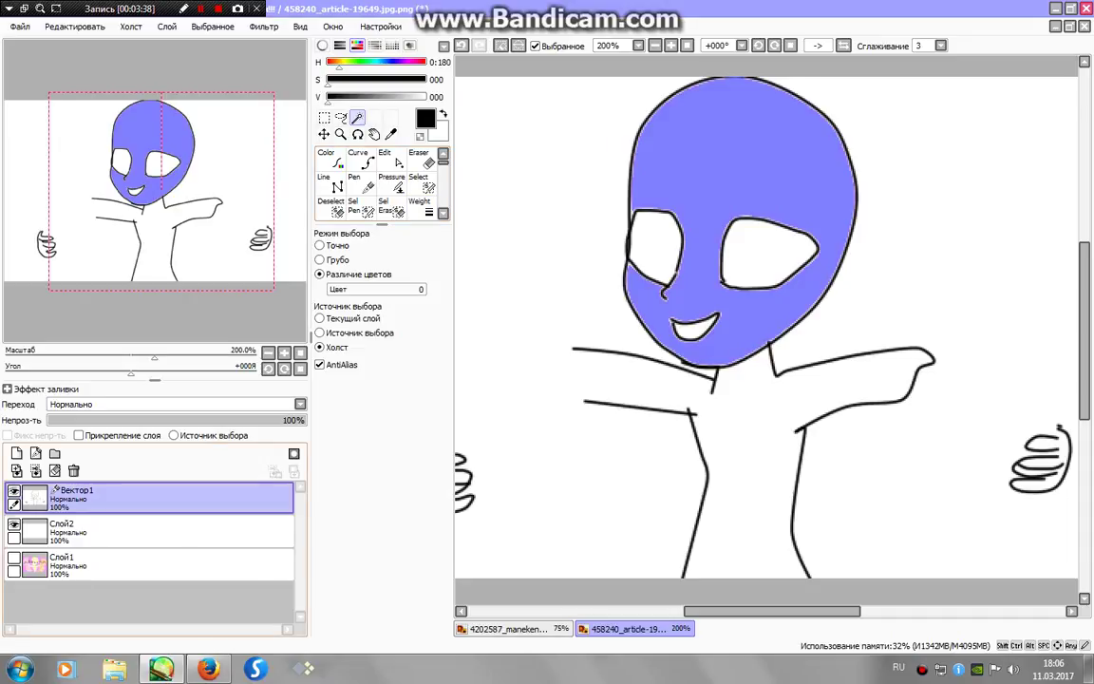
{"action": "left_click", "coordinate": [14, 558]}
{"action": "left_click", "coordinate": [747, 427]}
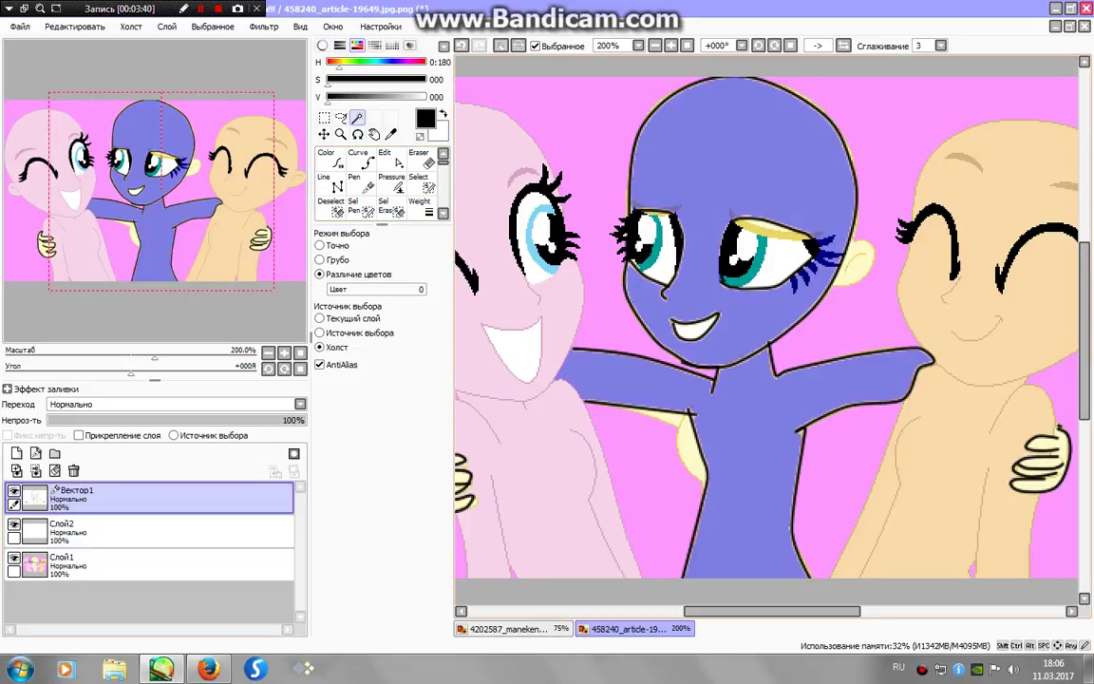
- Add the hand on the orange figure's arm to the selection with the Magic Wand and, on layer Слой2, the Selection Pen
{"action": "left_click", "coordinate": [13, 559]}
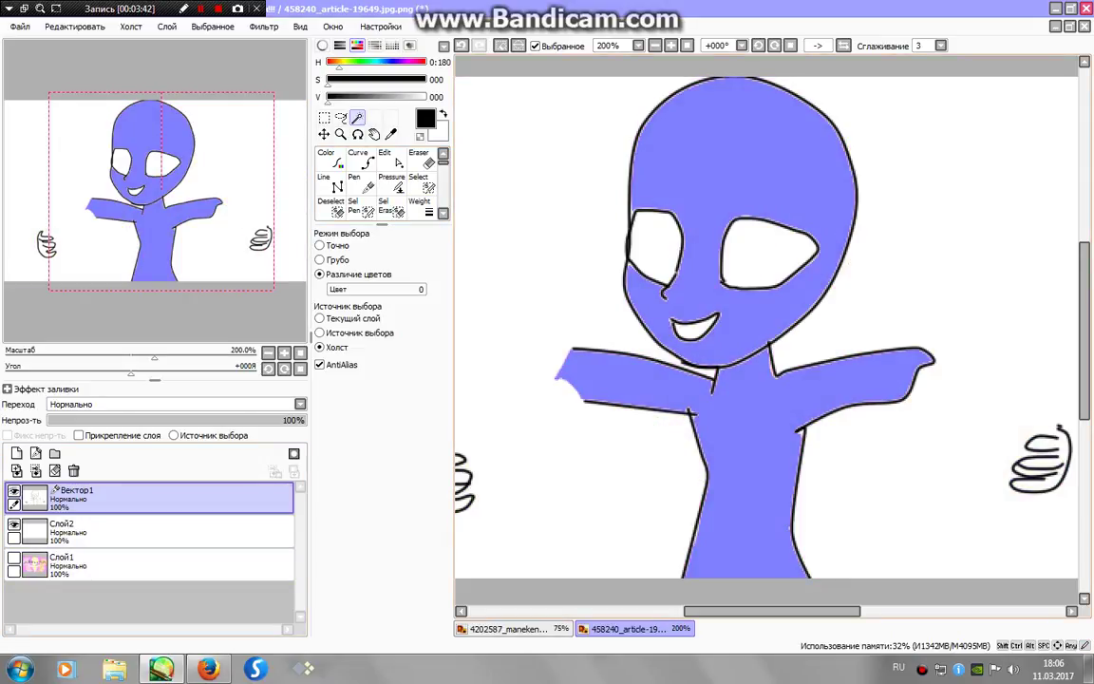
{"action": "left_click", "coordinate": [1041, 485]}
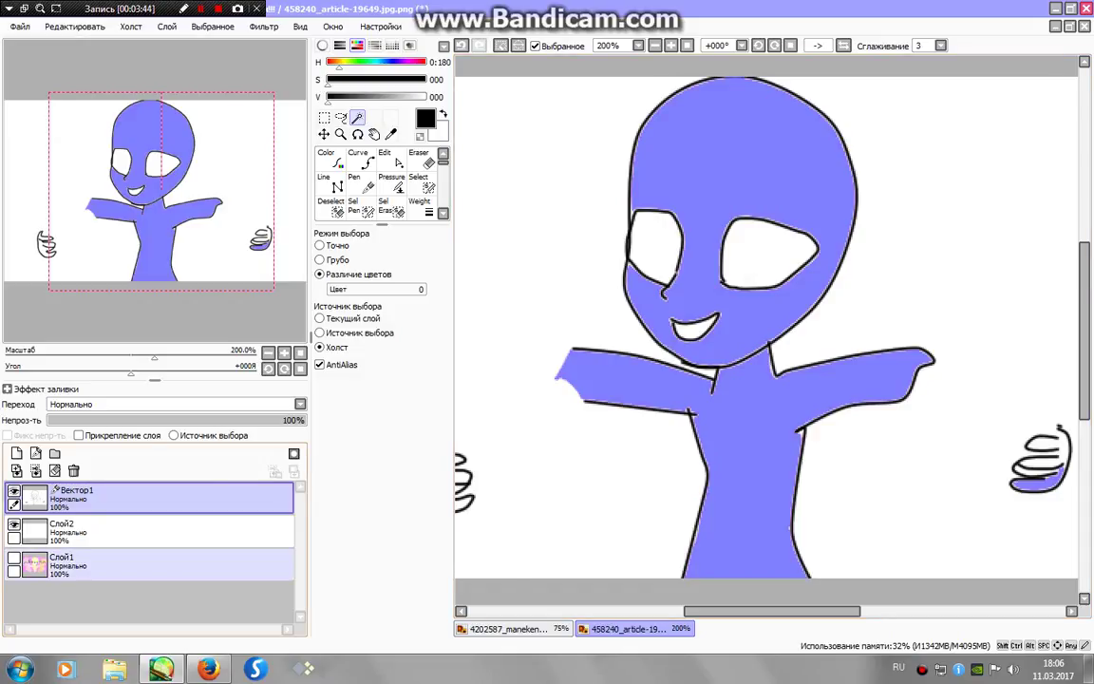
{"action": "left_click", "coordinate": [14, 559]}
{"action": "left_click", "coordinate": [67, 528]}
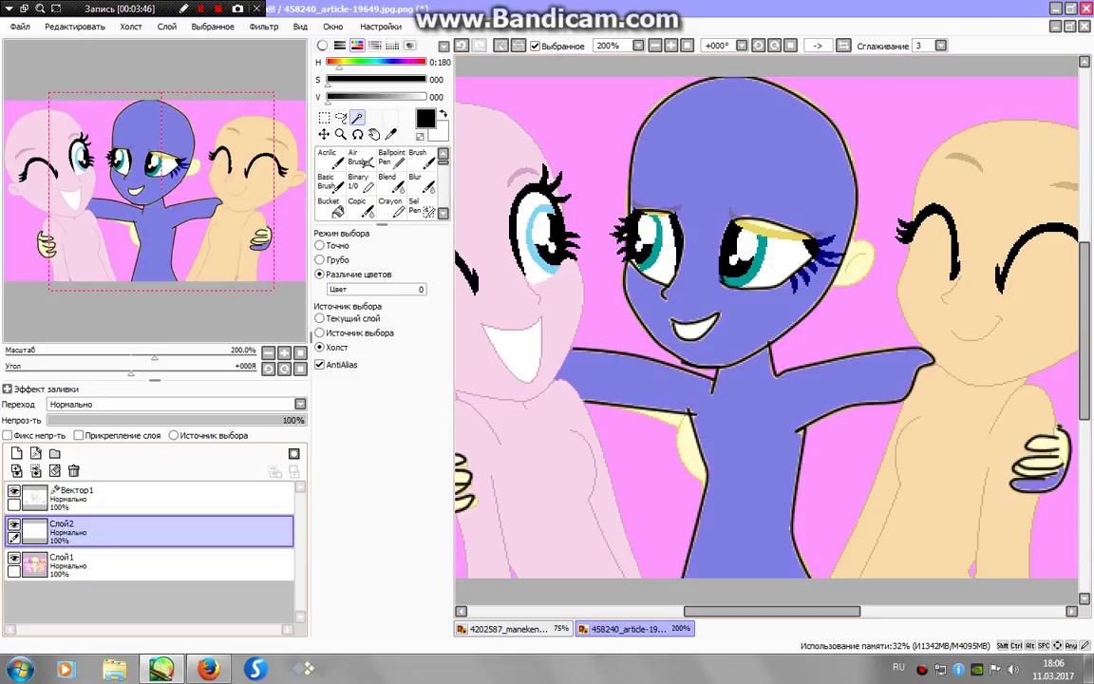
{"action": "left_click", "coordinate": [418, 206]}
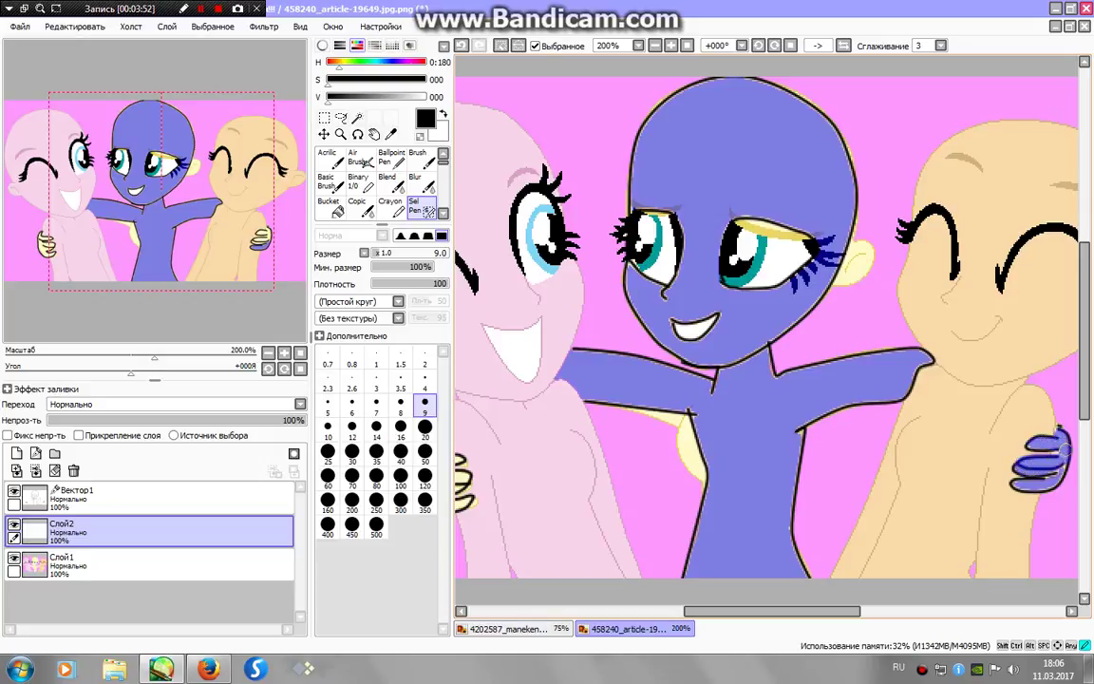
- Add the hand on the pink figure's arm to the selection with the Magic Wand and Selection Pen
{"action": "left_click_drag", "start_coordinate": [868, 483], "coordinate": [1018, 456]}
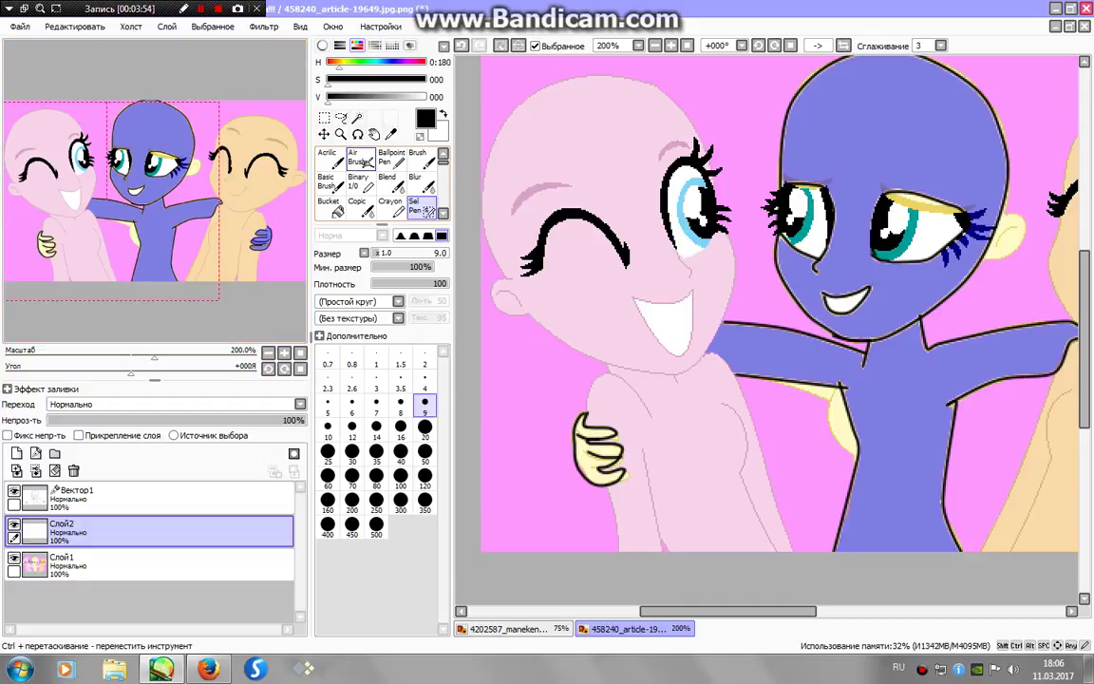
{"action": "left_click", "coordinate": [357, 118]}
{"action": "left_click", "coordinate": [599, 464]}
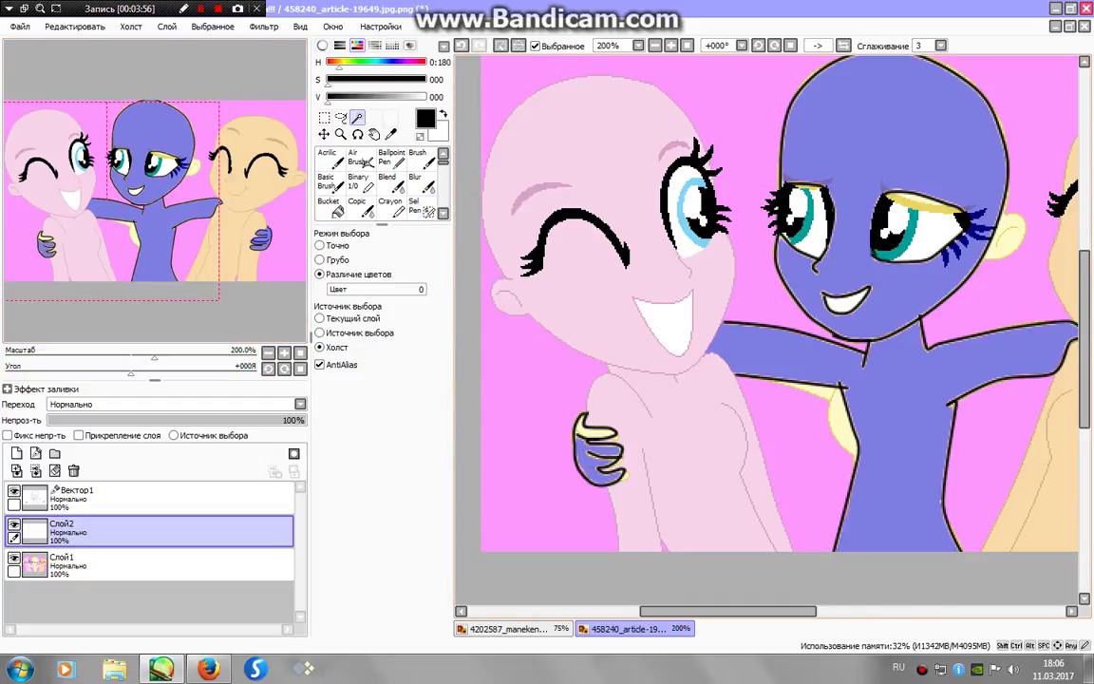
{"action": "left_click", "coordinate": [418, 207]}
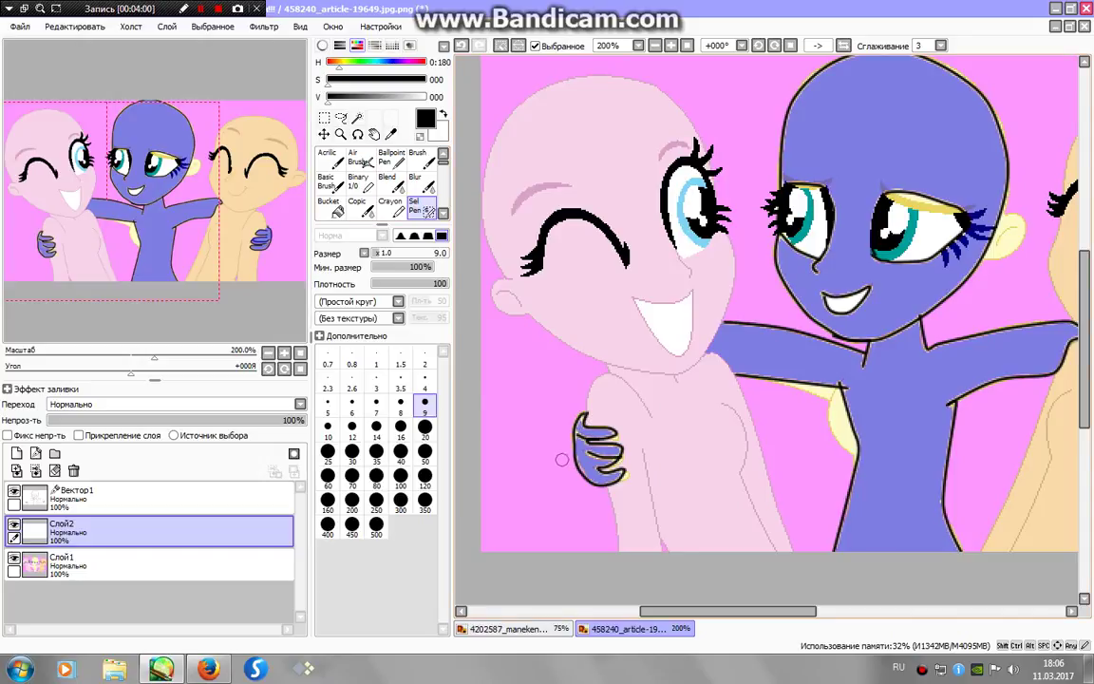
- Paint the selected face, body, arms and hands yellow (H 240, S 255, V 255) with the Binary brush at size 70
{"action": "left_click", "coordinate": [358, 180]}
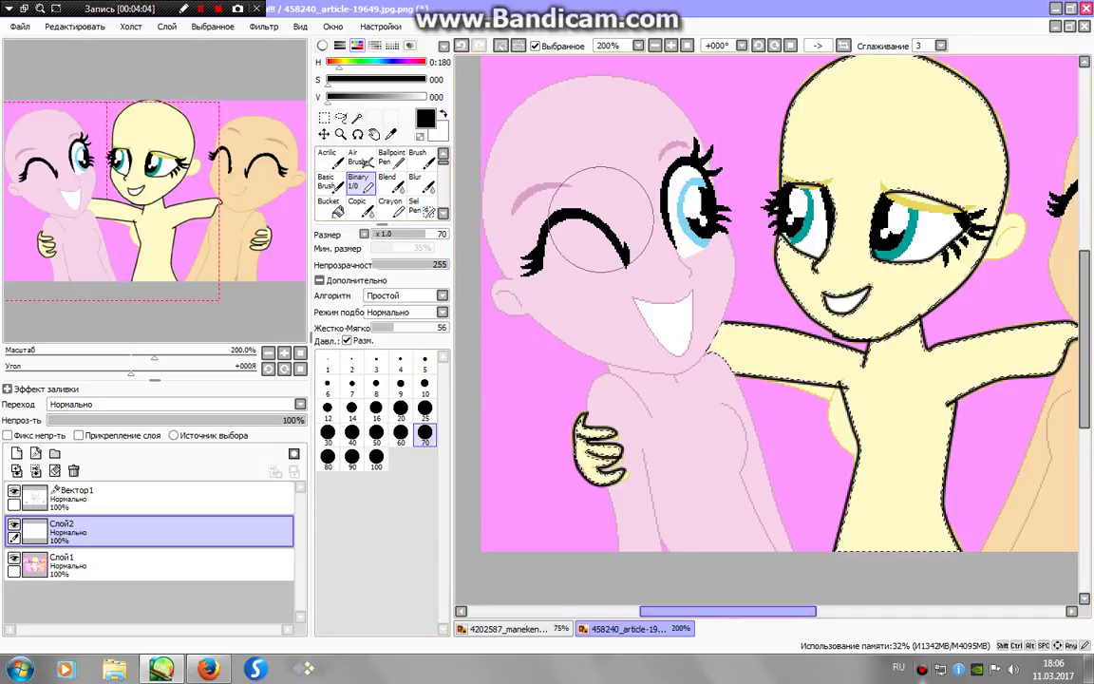
{"action": "left_click_drag", "start_coordinate": [364, 80], "coordinate": [456, 99]}
{"action": "left_click", "coordinate": [342, 63]}
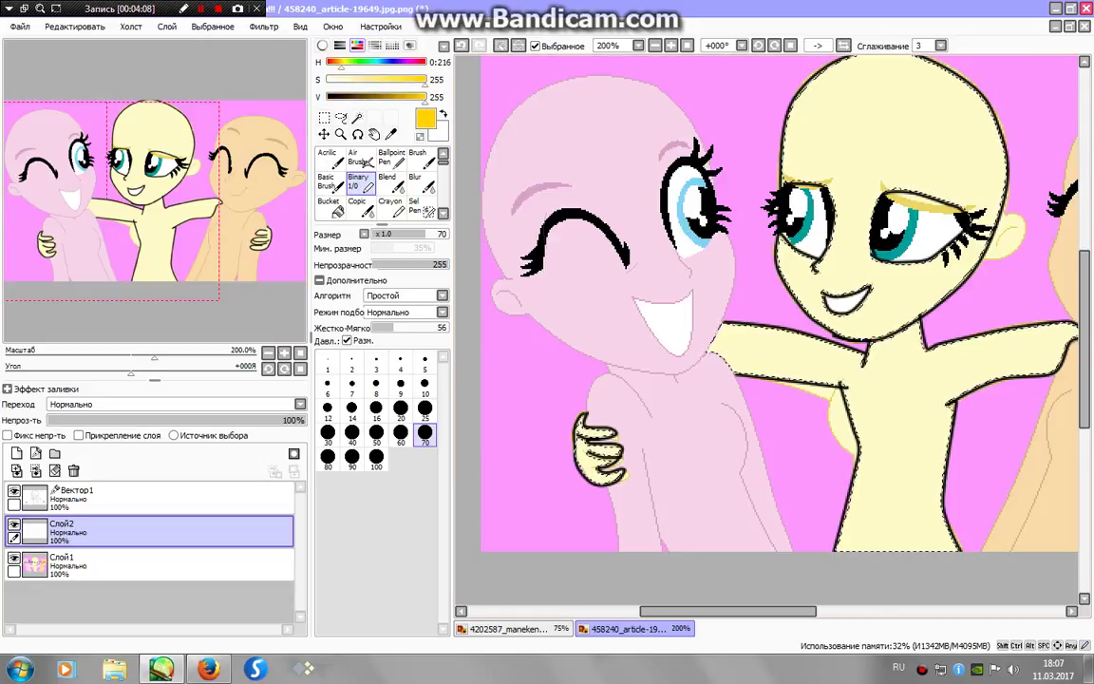
{"action": "mouse_move", "coordinate": [738, 332]}
{"action": "left_mouse_down"}
{"action": "mouse_move", "coordinate": [594, 425]}
{"action": "mouse_move", "coordinate": [546, 437]}
{"action": "mouse_move", "coordinate": [1036, 339]}
{"action": "mouse_move", "coordinate": [971, 43]}
{"action": "mouse_move", "coordinate": [859, 59]}
{"action": "mouse_move", "coordinate": [817, 104]}
{"action": "mouse_move", "coordinate": [855, 161]}
{"action": "mouse_move", "coordinate": [686, 390]}
{"action": "mouse_move", "coordinate": [950, 542]}
{"action": "left_mouse_up"}
{"action": "left_click", "coordinate": [349, 62]}
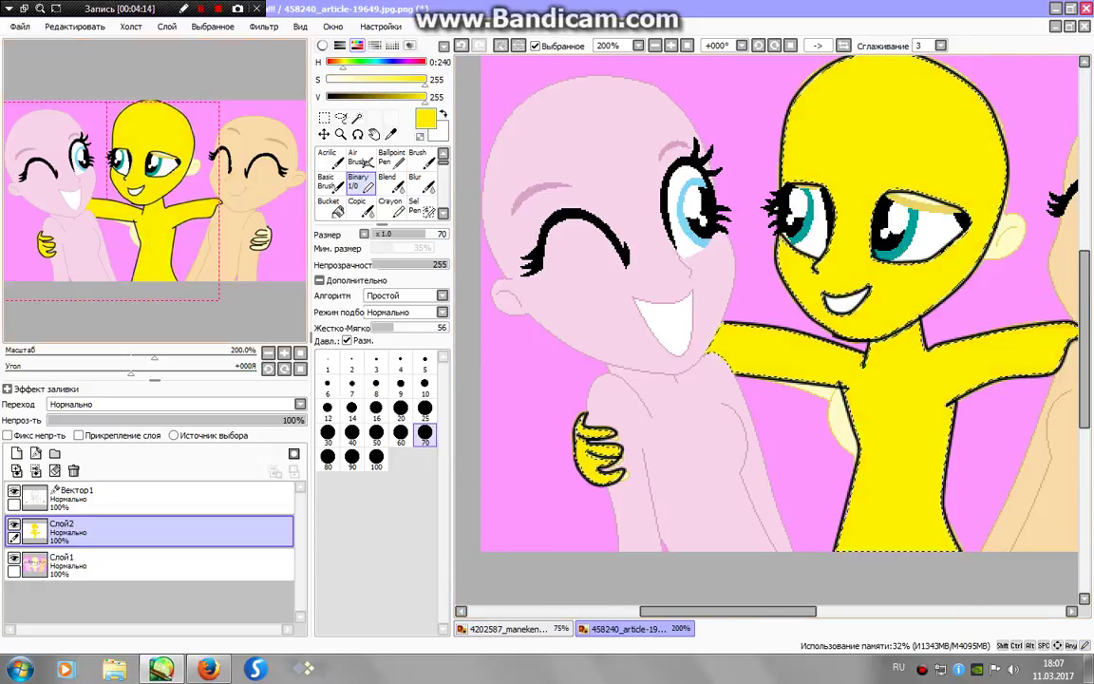
{"action": "left_click_drag", "start_coordinate": [941, 437], "coordinate": [828, 414]}
{"action": "mouse_move", "coordinate": [1072, 394]}
{"action": "left_mouse_down"}
{"action": "mouse_move", "coordinate": [1090, 389]}
{"action": "mouse_move", "coordinate": [1078, 460]}
{"action": "left_mouse_up"}
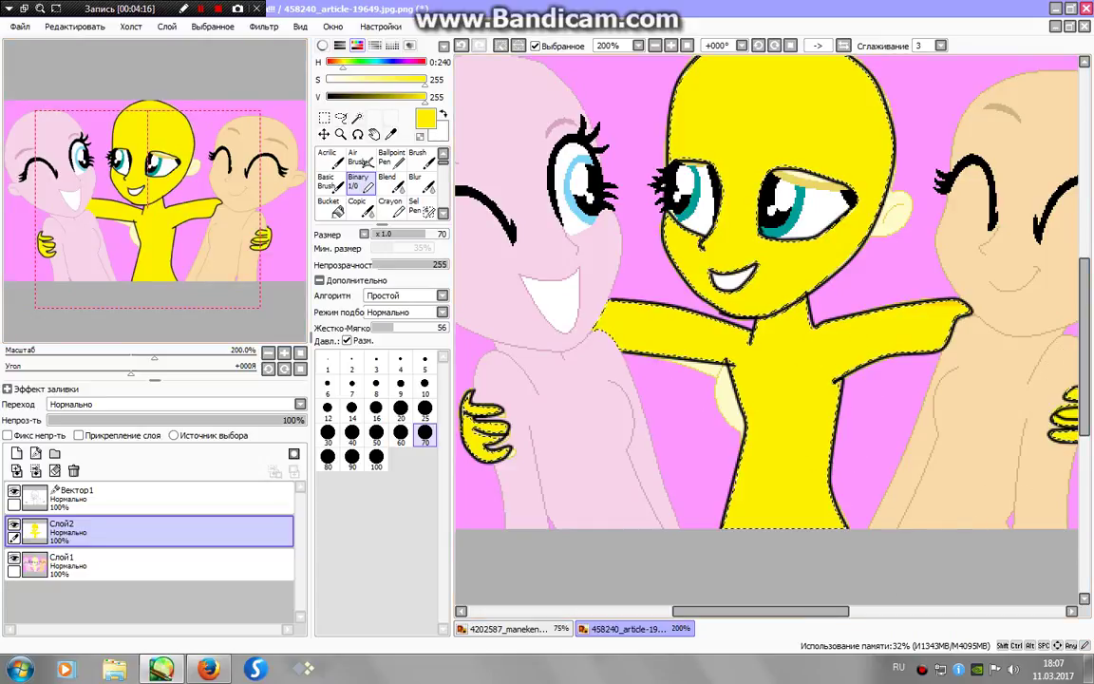
- Darken the yellow brush colour to a brightness value of 182
{"action": "mouse_move", "coordinate": [147, 210]}
{"action": "left_mouse_down"}
{"action": "mouse_move", "coordinate": [178, 214]}
{"action": "mouse_move", "coordinate": [150, 208]}
{"action": "mouse_move", "coordinate": [158, 199]}
{"action": "left_mouse_up"}
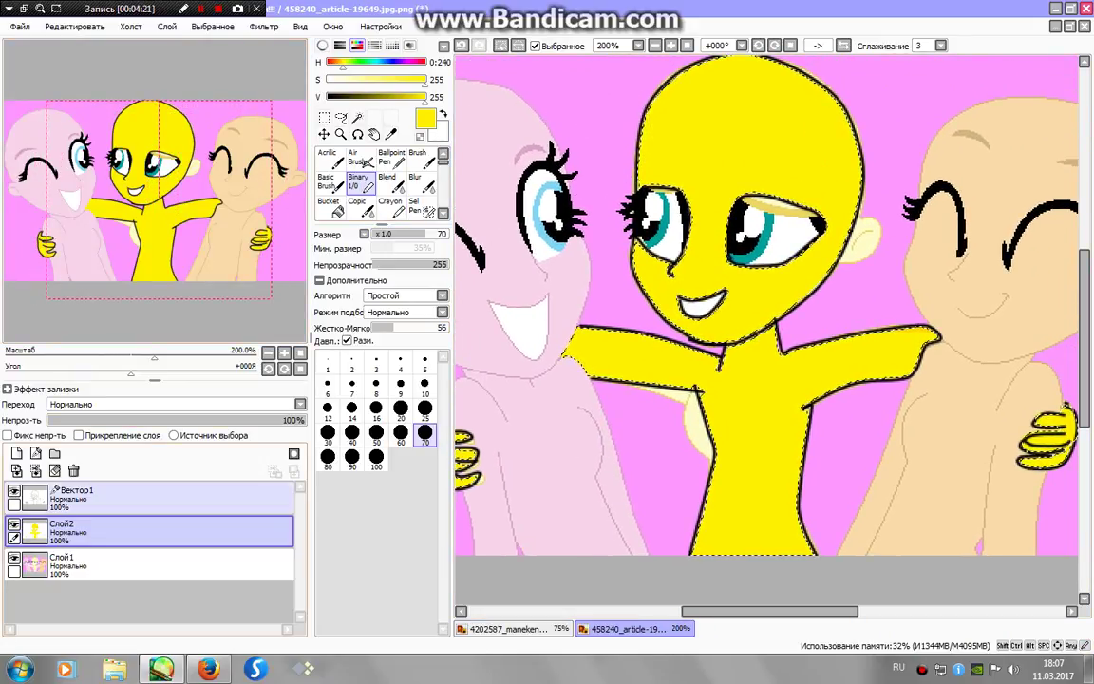
{"action": "left_click", "coordinate": [396, 96]}
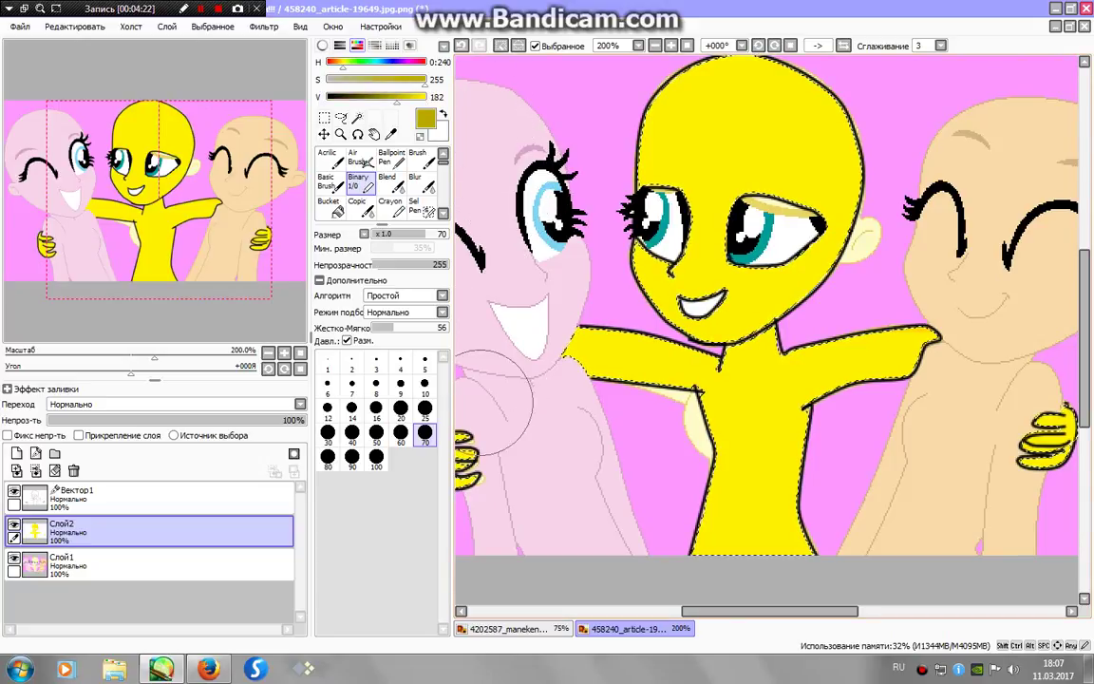
{"action": "left_click", "coordinate": [425, 408]}
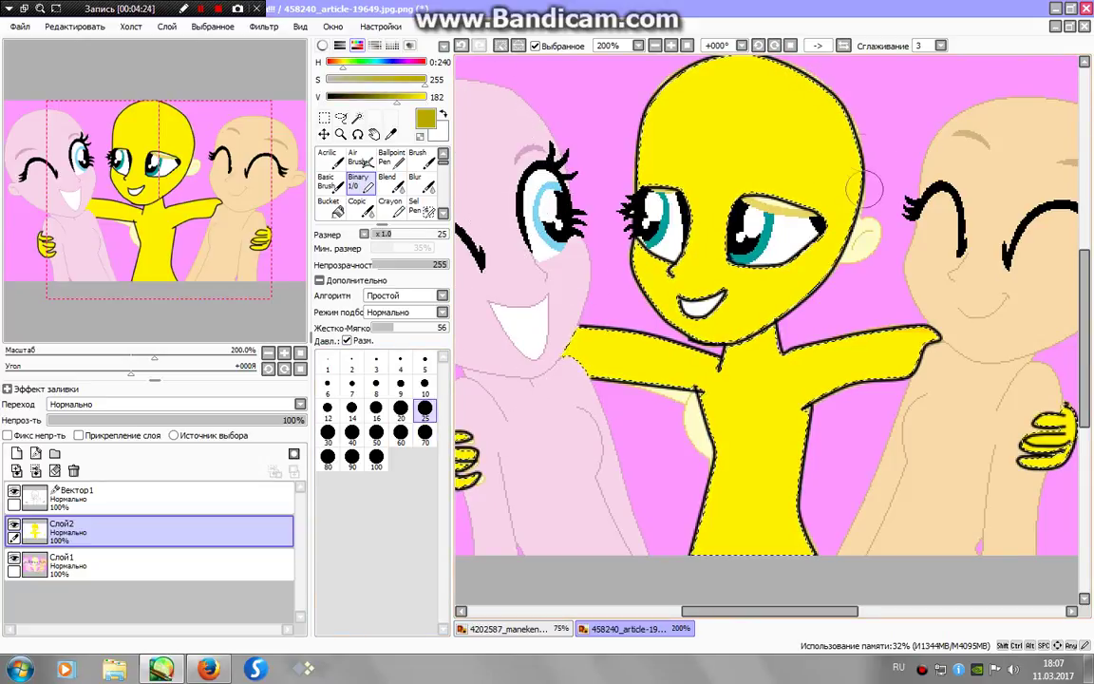
{"action": "mouse_move", "coordinate": [848, 82]}
{"action": "left_mouse_down"}
{"action": "mouse_move", "coordinate": [823, 283]}
{"action": "mouse_move", "coordinate": [583, 361]}
{"action": "left_mouse_up"}
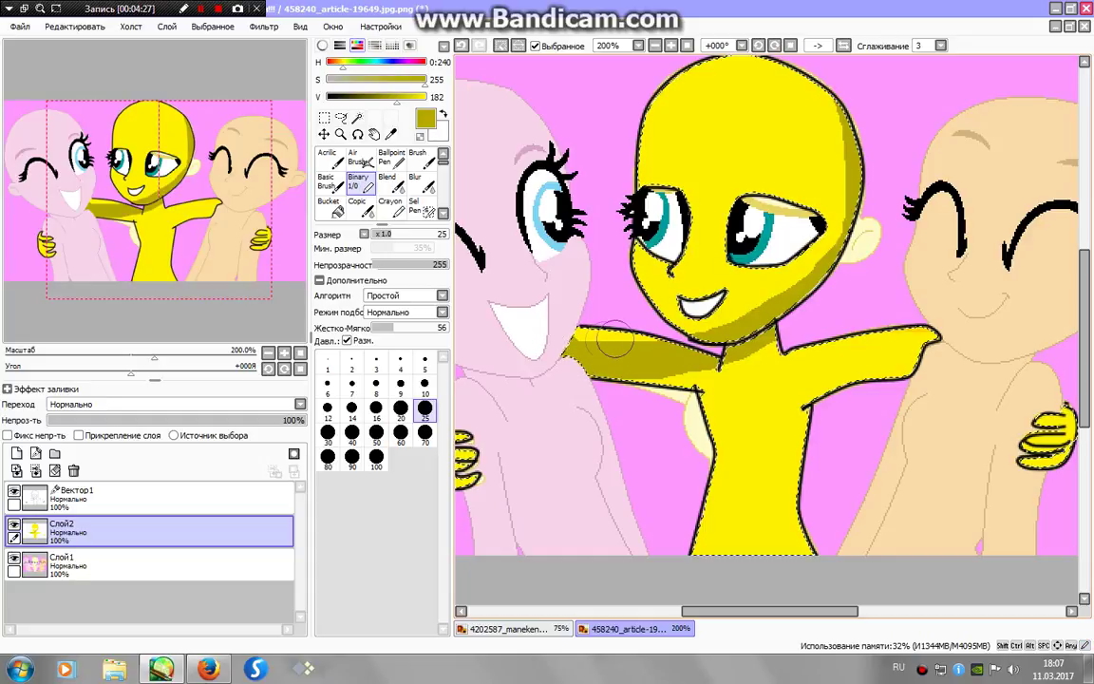
{"action": "key", "text": "ctrl+z"}
{"action": "key", "text": "ctrl+z"}
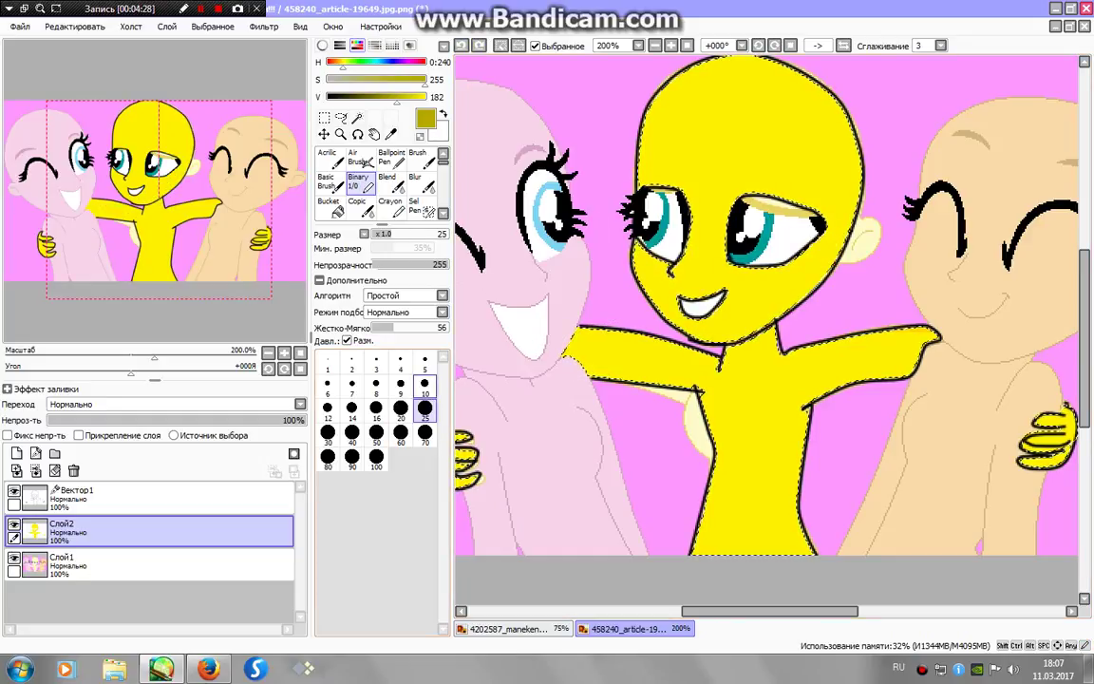
- Shade the face edge, neck, arm behind the orange figure and torso side in dark yellow with the Binary brush at size 10
{"action": "left_click", "coordinate": [425, 384]}
{"action": "left_click_drag", "start_coordinate": [840, 97], "coordinate": [849, 168]}
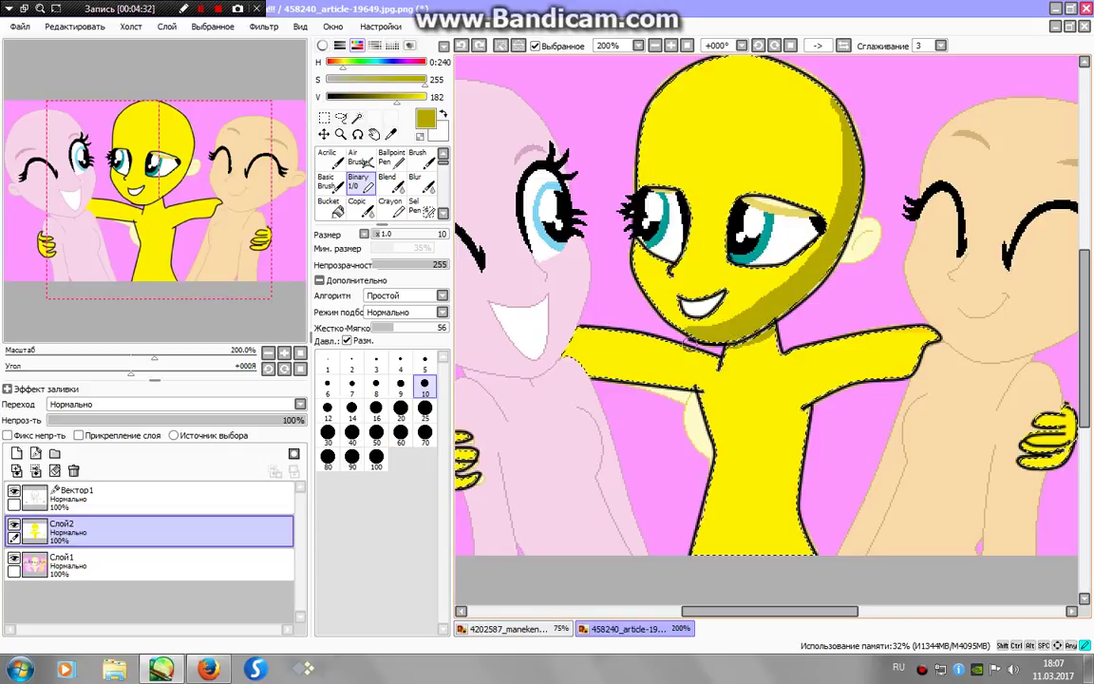
{"action": "mouse_move", "coordinate": [780, 327]}
{"action": "left_mouse_down"}
{"action": "mouse_move", "coordinate": [827, 339]}
{"action": "mouse_move", "coordinate": [931, 334]}
{"action": "left_mouse_up"}
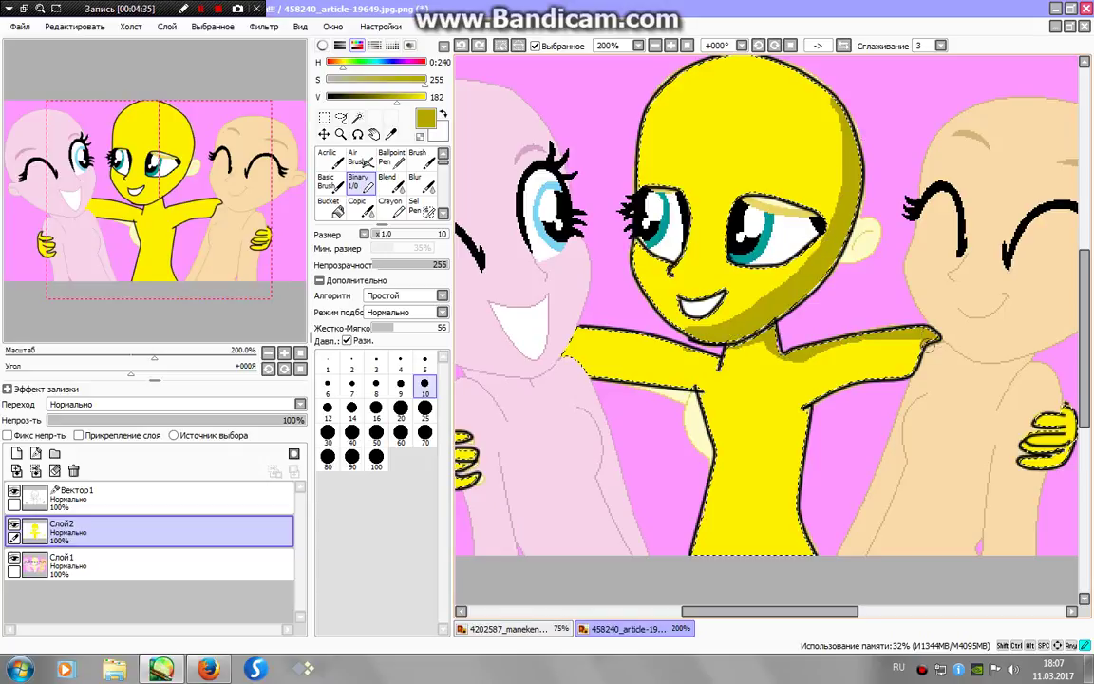
{"action": "mouse_move", "coordinate": [840, 309]}
{"action": "left_mouse_down"}
{"action": "mouse_move", "coordinate": [751, 352]}
{"action": "mouse_move", "coordinate": [708, 399]}
{"action": "mouse_move", "coordinate": [727, 537]}
{"action": "left_mouse_up"}
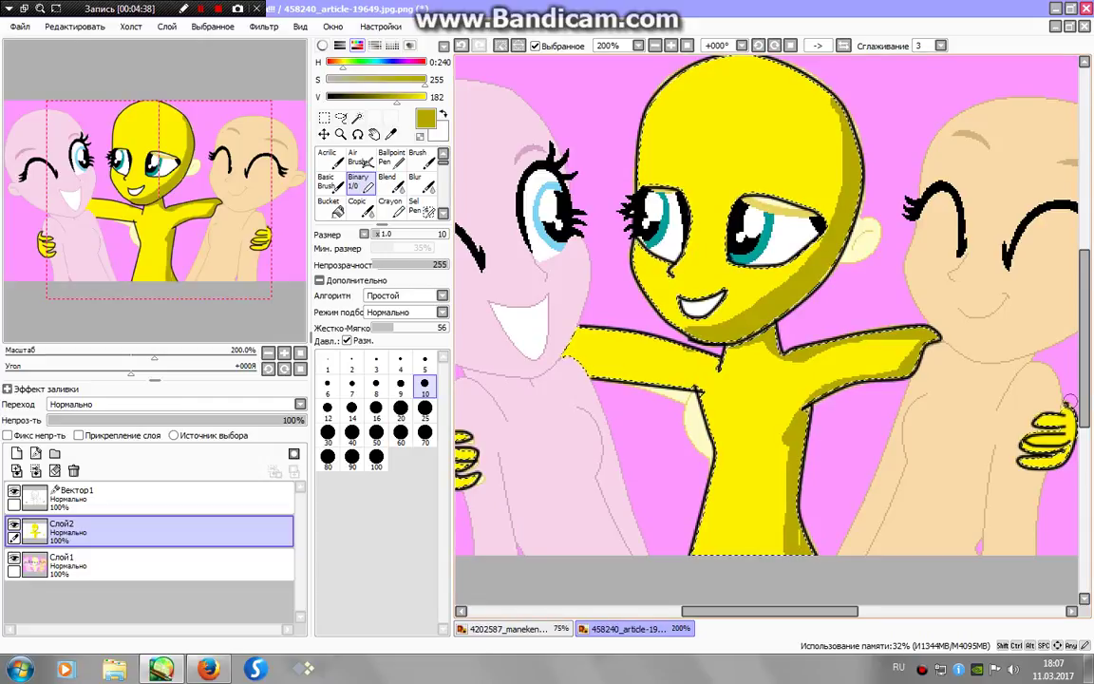
- Shade the hand on the pink figure's arm and the arm end beside the pink face in dark yellow with the Binary brush at size 10
{"action": "left_click_drag", "start_coordinate": [469, 495], "coordinate": [606, 450]}
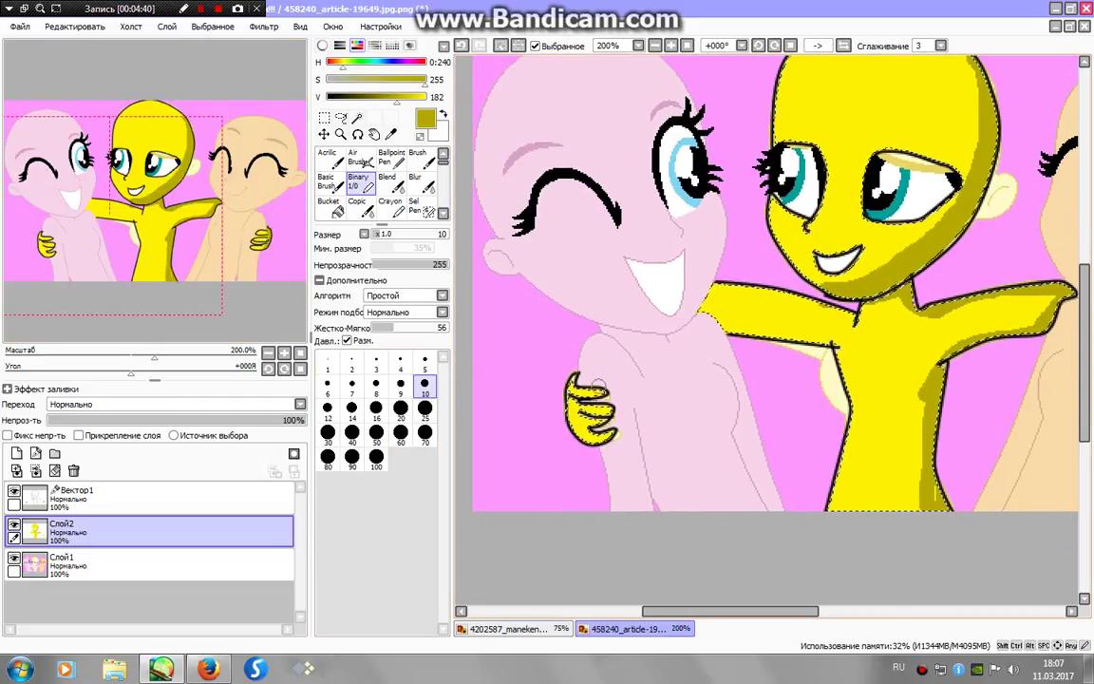
{"action": "left_click_drag", "start_coordinate": [598, 384], "coordinate": [604, 424]}
{"action": "mouse_move", "coordinate": [715, 284]}
{"action": "left_mouse_down"}
{"action": "mouse_move", "coordinate": [718, 349]}
{"action": "mouse_move", "coordinate": [711, 281]}
{"action": "mouse_move", "coordinate": [746, 304]}
{"action": "mouse_move", "coordinate": [705, 281]}
{"action": "left_mouse_up"}
- Soften the dark yellow shading on the face, neck, arms, torso and hands with the Blur brush at size 20
{"action": "left_click", "coordinate": [421, 183]}
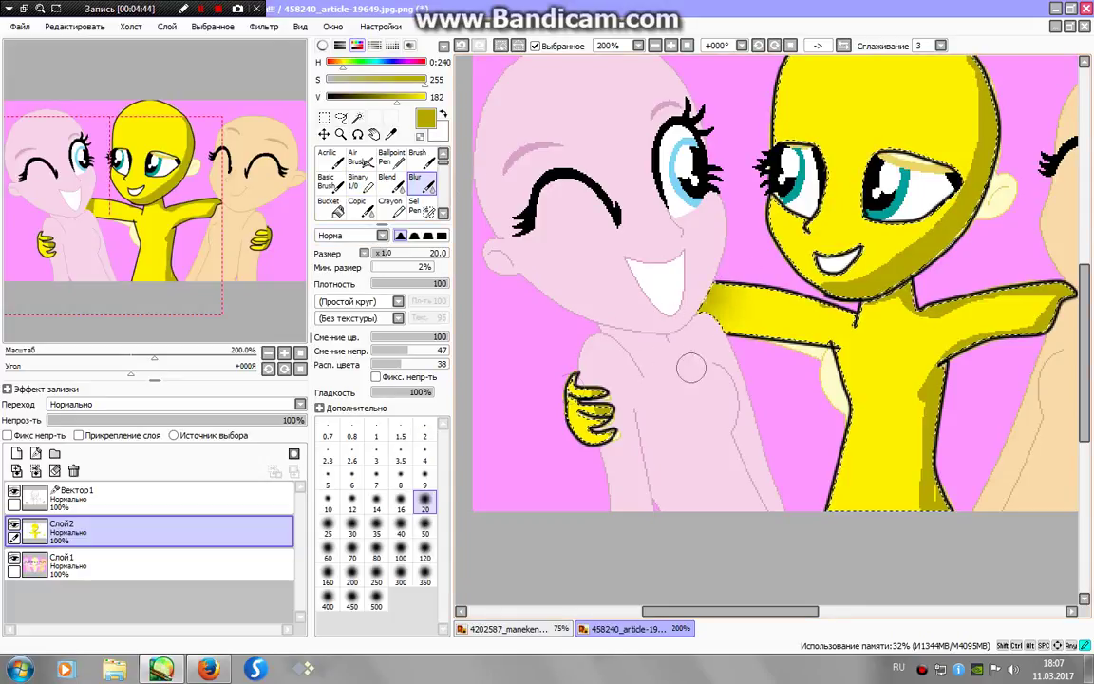
{"action": "mouse_move", "coordinate": [841, 396]}
{"action": "left_mouse_down"}
{"action": "mouse_move", "coordinate": [702, 346]}
{"action": "mouse_move", "coordinate": [912, 268]}
{"action": "mouse_move", "coordinate": [871, 276]}
{"action": "mouse_move", "coordinate": [1068, 163]}
{"action": "mouse_move", "coordinate": [853, 161]}
{"action": "left_mouse_up"}
{"action": "left_click_drag", "start_coordinate": [973, 66], "coordinate": [971, 104]}
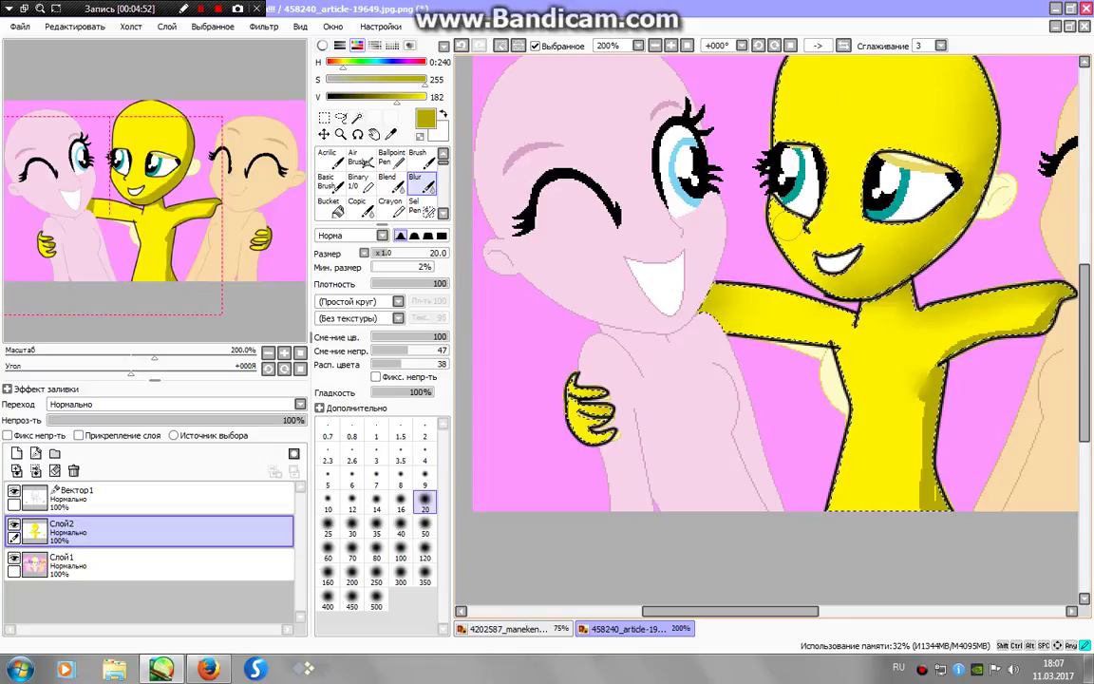
{"action": "left_click_drag", "start_coordinate": [786, 312], "coordinate": [800, 344]}
{"action": "mouse_move", "coordinate": [726, 346]}
{"action": "left_mouse_down"}
{"action": "mouse_move", "coordinate": [821, 413]}
{"action": "mouse_move", "coordinate": [840, 382]}
{"action": "mouse_move", "coordinate": [1046, 423]}
{"action": "mouse_move", "coordinate": [841, 524]}
{"action": "left_mouse_up"}
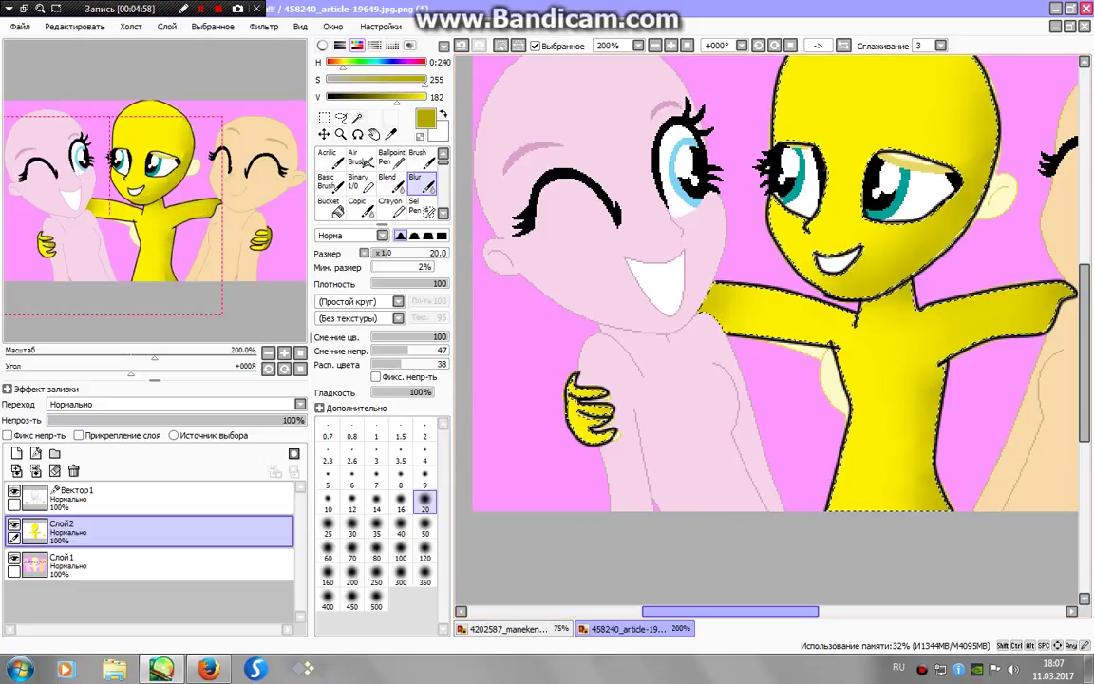
{"action": "left_click", "coordinate": [134, 174]}
{"action": "left_click_drag", "start_coordinate": [134, 174], "coordinate": [142, 187]}
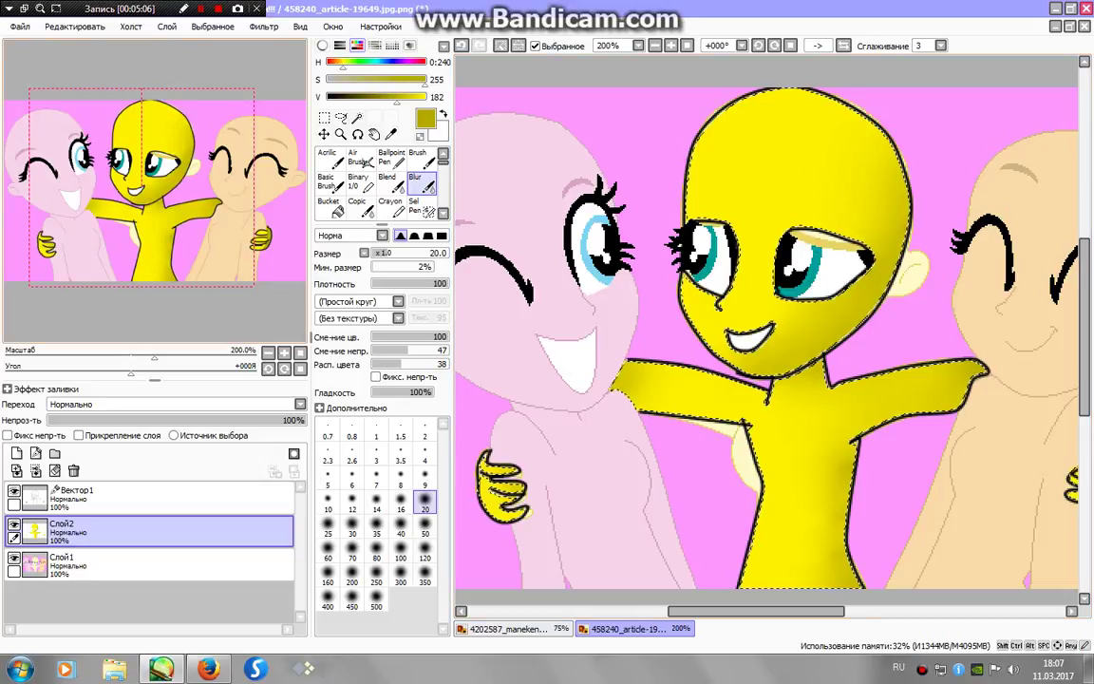
{"action": "left_click_drag", "start_coordinate": [200, 209], "coordinate": [234, 198]}
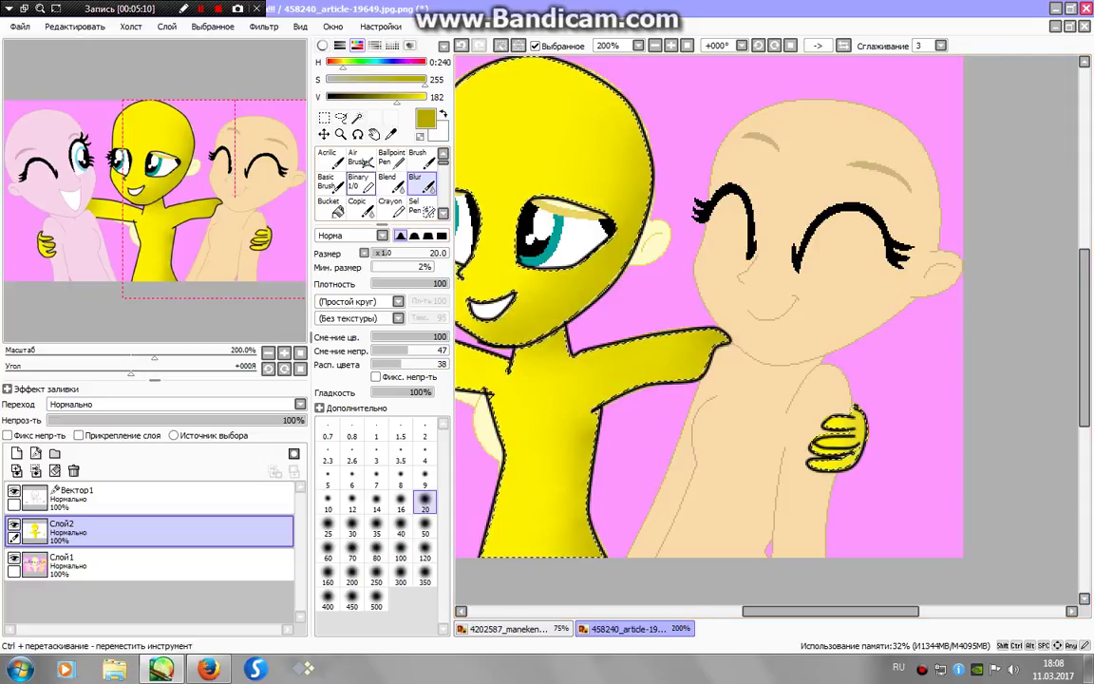
{"action": "left_click_drag", "start_coordinate": [210, 198], "coordinate": [154, 192]}
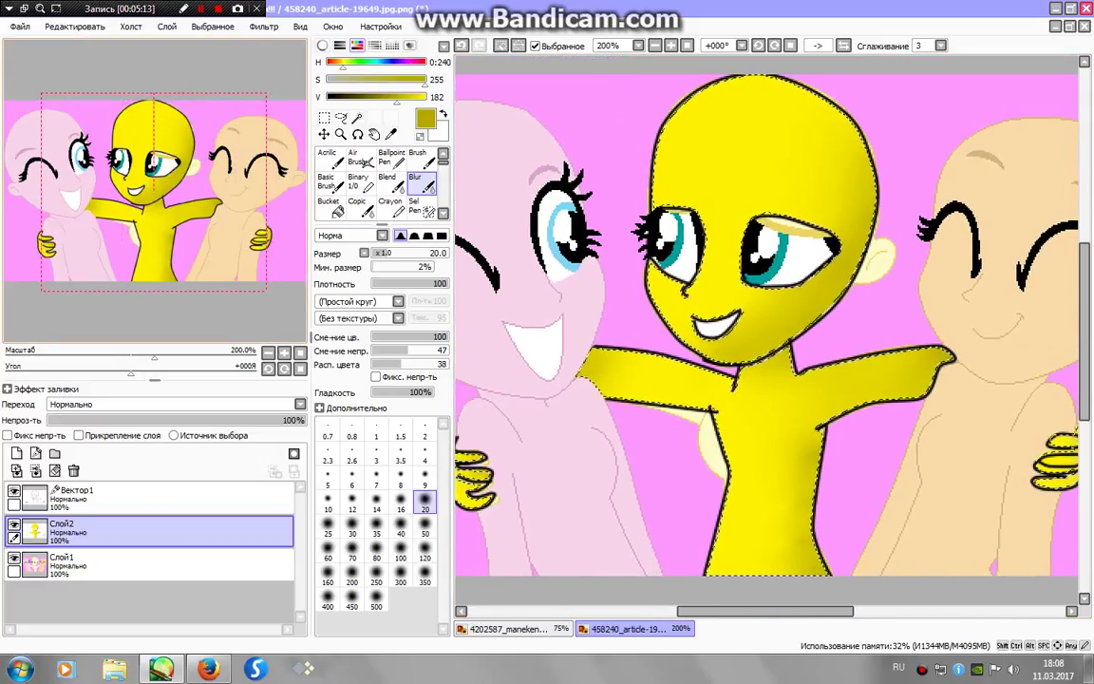
- Paint white highlights on the forehead, cheek, chest, arms, torso side and hands with the Binary brush at size 10
{"action": "left_click", "coordinate": [360, 182]}
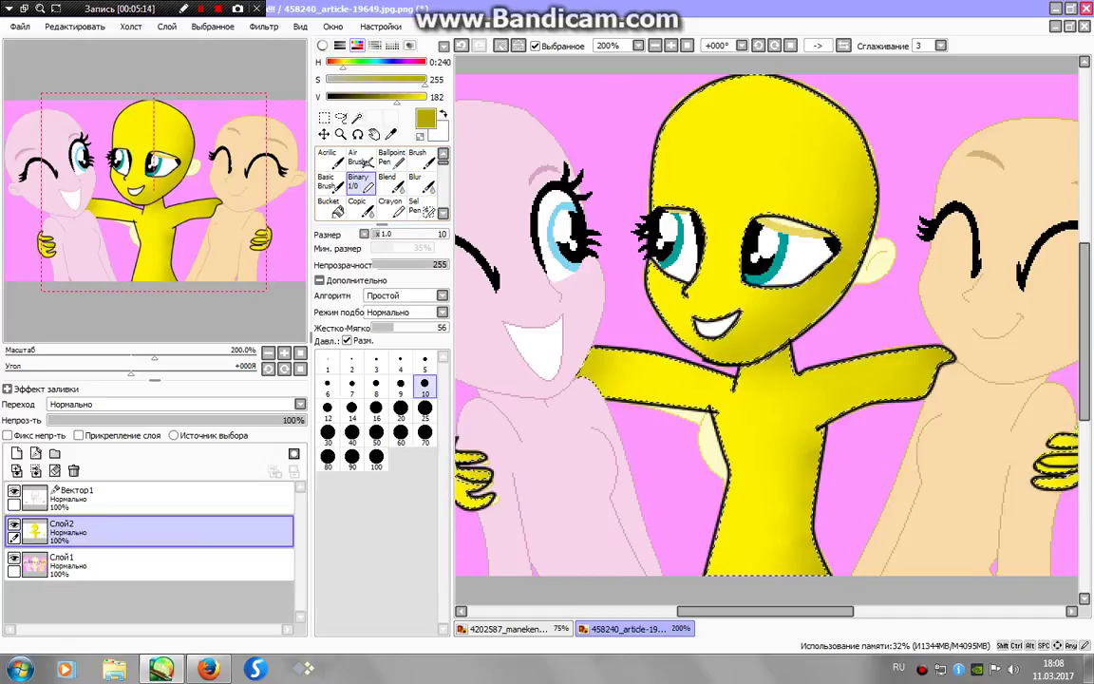
{"action": "key", "text": "x"}
{"action": "left_click_drag", "start_coordinate": [766, 107], "coordinate": [713, 228]}
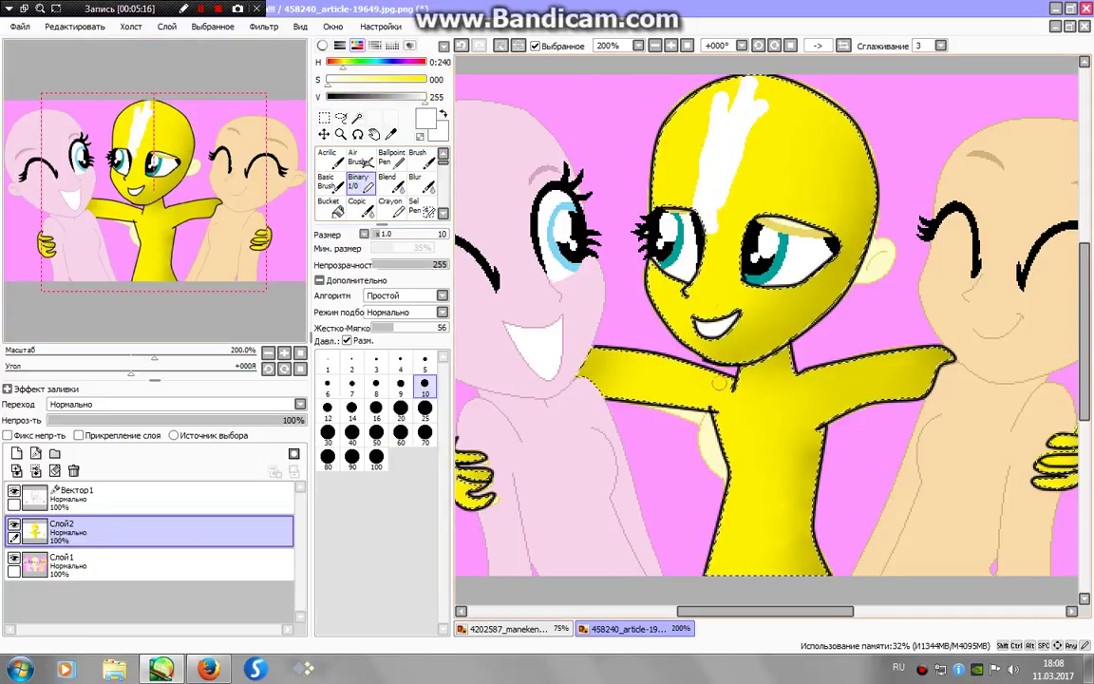
{"action": "mouse_move", "coordinate": [656, 391]}
{"action": "left_mouse_down"}
{"action": "mouse_move", "coordinate": [723, 420]}
{"action": "mouse_move", "coordinate": [719, 570]}
{"action": "left_mouse_up"}
{"action": "mouse_move", "coordinate": [741, 417]}
{"action": "left_mouse_down"}
{"action": "mouse_move", "coordinate": [817, 412]}
{"action": "mouse_move", "coordinate": [885, 378]}
{"action": "left_mouse_up"}
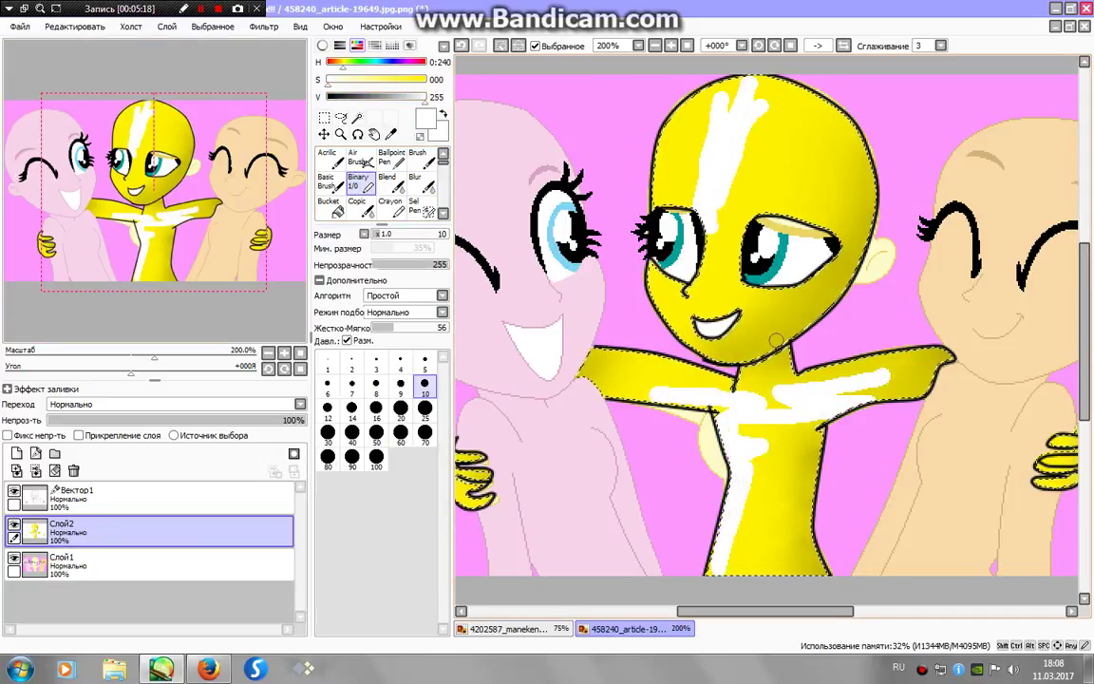
{"action": "mouse_move", "coordinate": [691, 133]}
{"action": "left_mouse_down"}
{"action": "mouse_move", "coordinate": [708, 158]}
{"action": "mouse_move", "coordinate": [668, 174]}
{"action": "mouse_move", "coordinate": [697, 190]}
{"action": "left_mouse_up"}
{"action": "left_click_drag", "start_coordinate": [671, 290], "coordinate": [676, 320]}
{"action": "left_click_drag", "start_coordinate": [462, 502], "coordinate": [488, 504]}
{"action": "left_click_drag", "start_coordinate": [462, 483], "coordinate": [478, 487]}
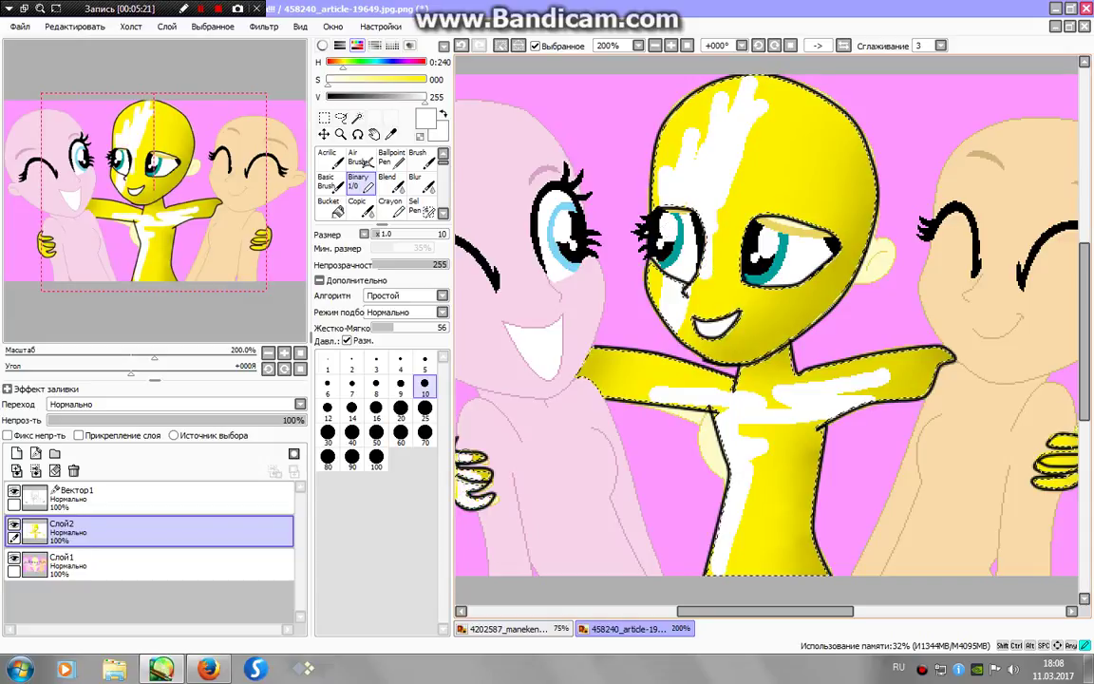
{"action": "left_click_drag", "start_coordinate": [1051, 441], "coordinate": [1067, 441]}
{"action": "mouse_move", "coordinate": [1047, 461]}
{"action": "left_mouse_down"}
{"action": "mouse_move", "coordinate": [1062, 463]}
{"action": "mouse_move", "coordinate": [1056, 479]}
{"action": "left_mouse_up"}
- Blend the white highlights on the head, arms, torso and hands into the yellow with the Blur brush at size 20
{"action": "left_click", "coordinate": [420, 183]}
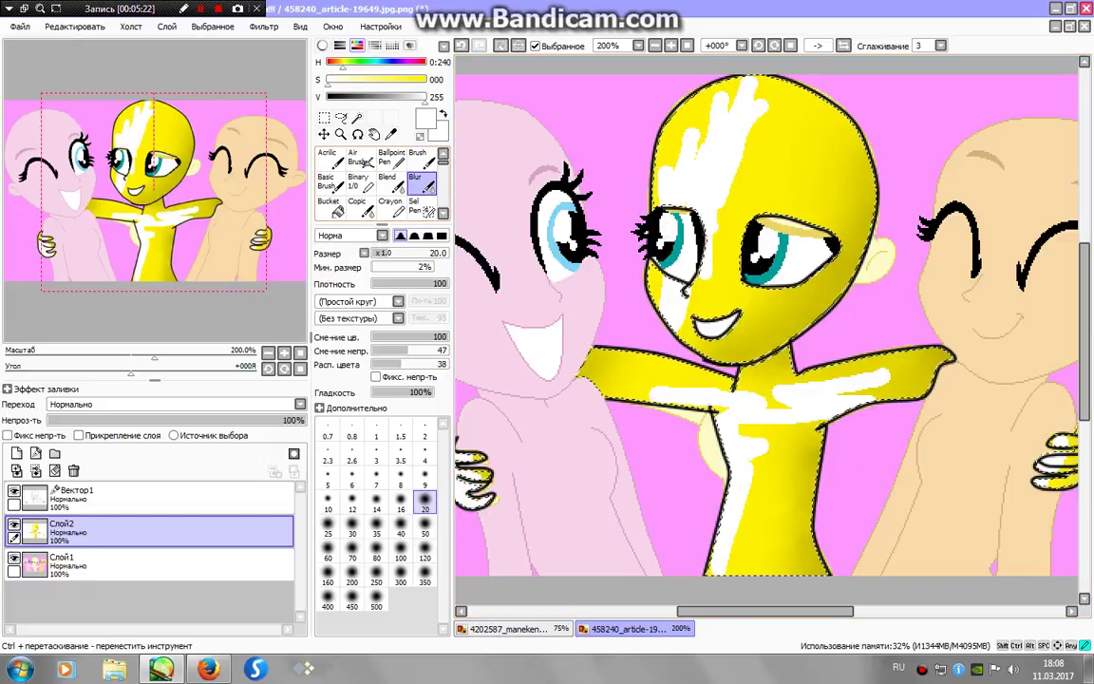
{"action": "mouse_move", "coordinate": [751, 86]}
{"action": "left_mouse_down"}
{"action": "mouse_move", "coordinate": [762, 122]}
{"action": "mouse_move", "coordinate": [711, 243]}
{"action": "left_mouse_up"}
{"action": "left_click_drag", "start_coordinate": [691, 138], "coordinate": [680, 190]}
{"action": "left_click_drag", "start_coordinate": [670, 289], "coordinate": [676, 318]}
{"action": "left_click_drag", "start_coordinate": [657, 391], "coordinate": [704, 396]}
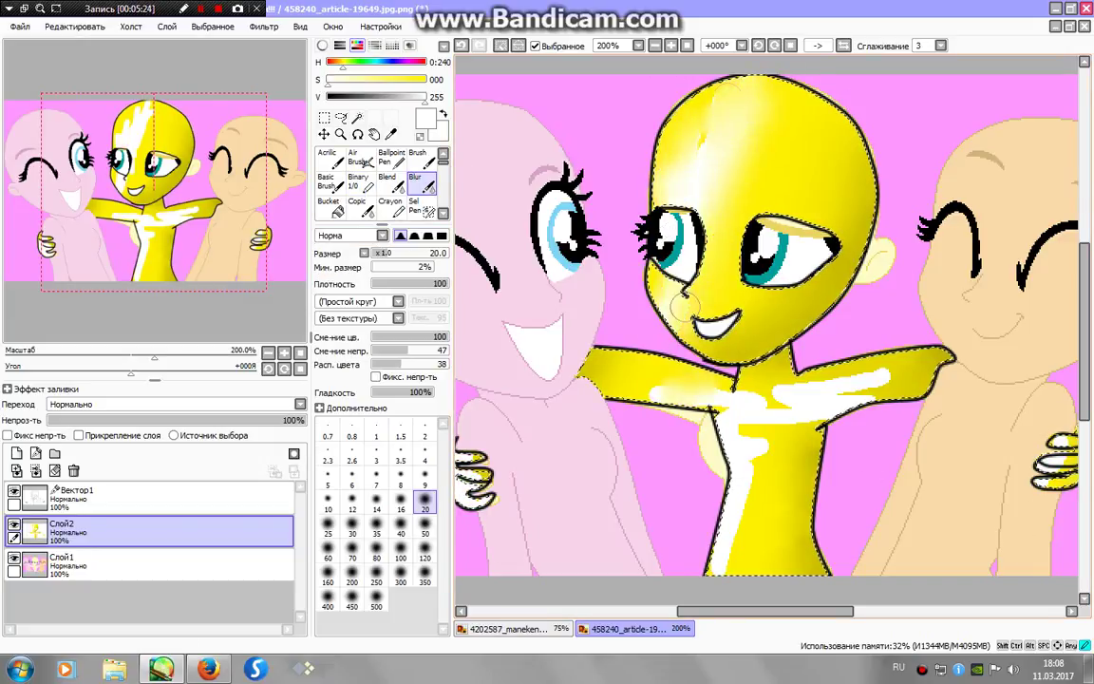
{"action": "left_click_drag", "start_coordinate": [756, 466], "coordinate": [883, 323]}
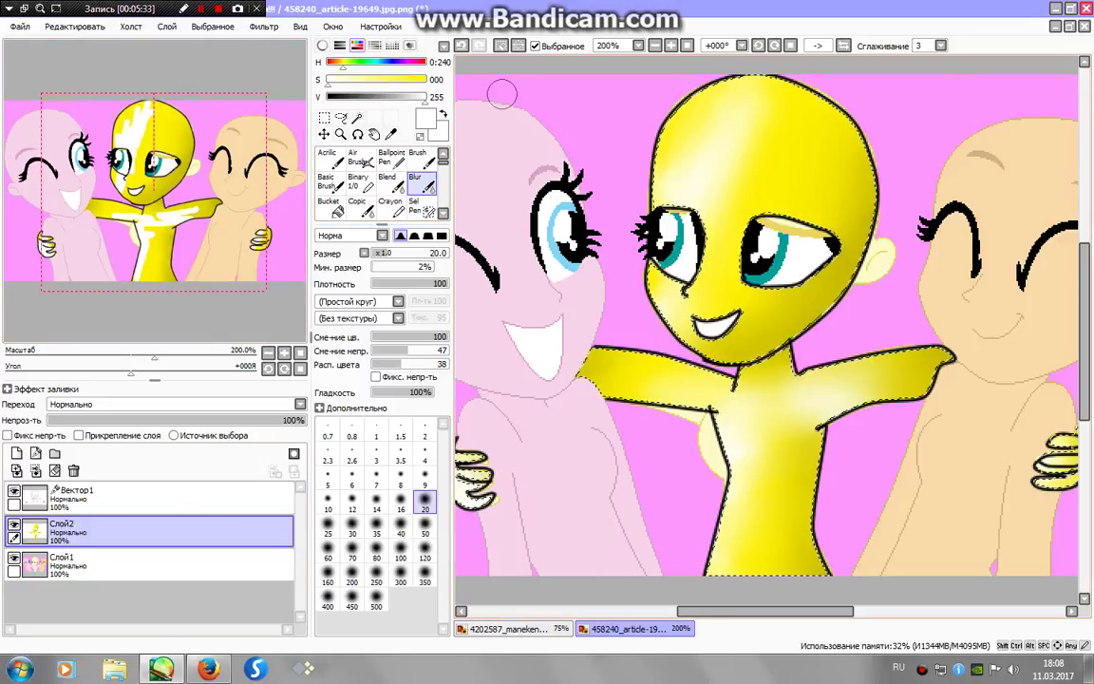
- Paint bright pink blush (H 5:136, S 255, V 255) on both cheeks with the Basic Brush at size 50
{"action": "left_click", "coordinate": [329, 180]}
{"action": "left_click", "coordinate": [417, 62]}
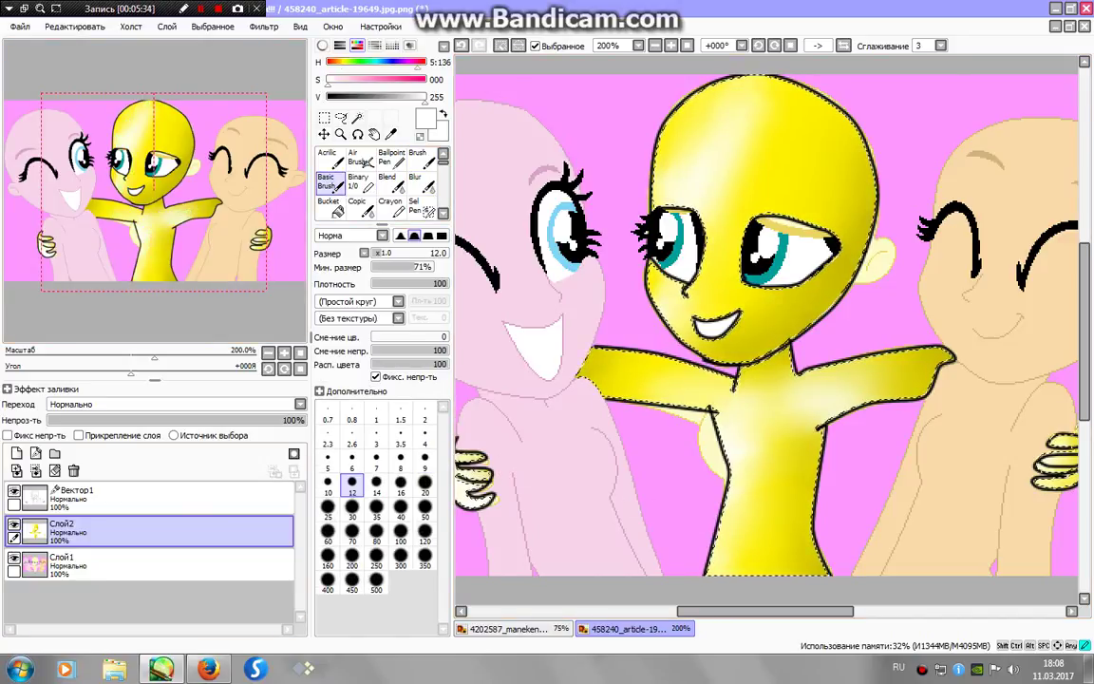
{"action": "left_click", "coordinate": [425, 80]}
{"action": "left_click", "coordinate": [424, 483]}
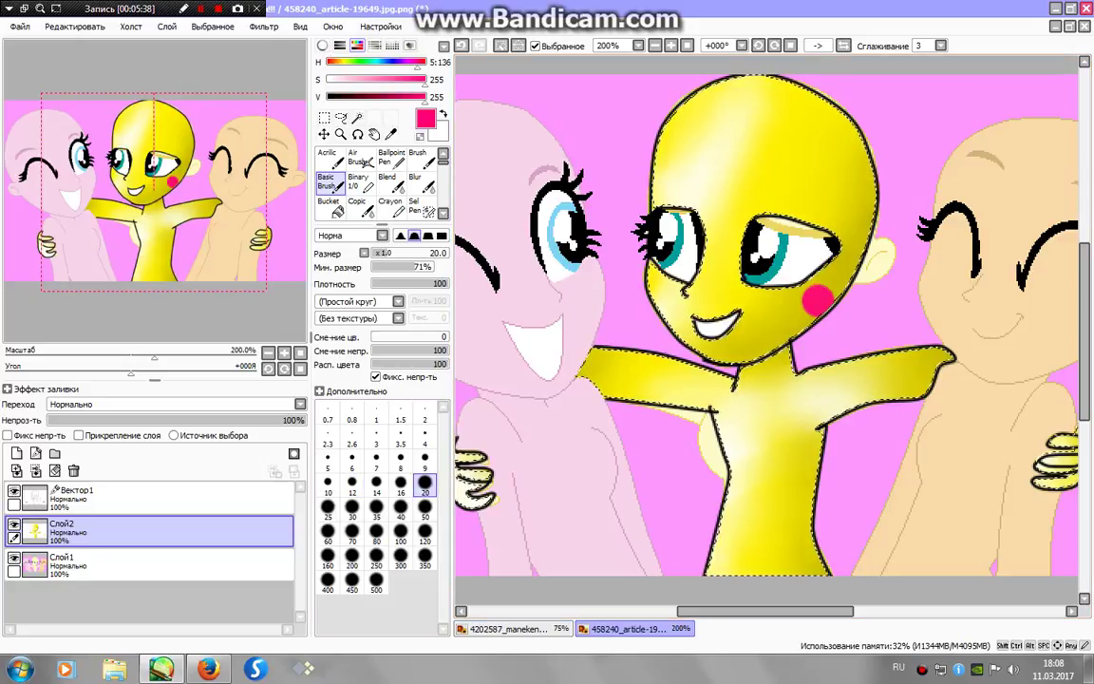
{"action": "left_click", "coordinate": [425, 506]}
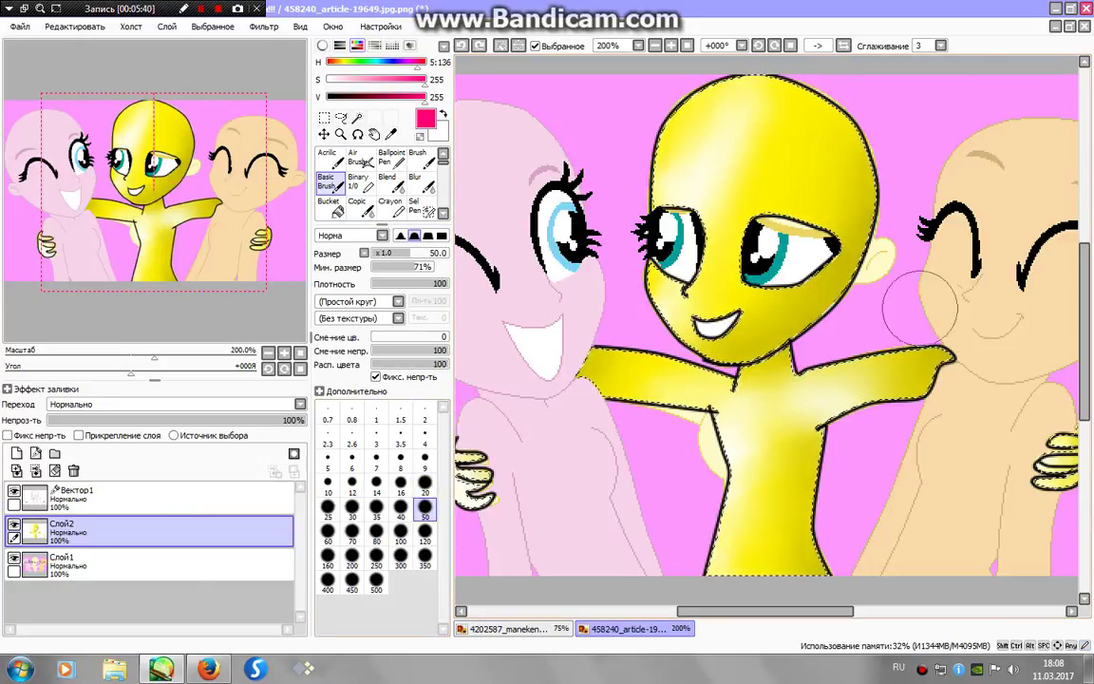
{"action": "left_click_drag", "start_coordinate": [831, 270], "coordinate": [824, 286]}
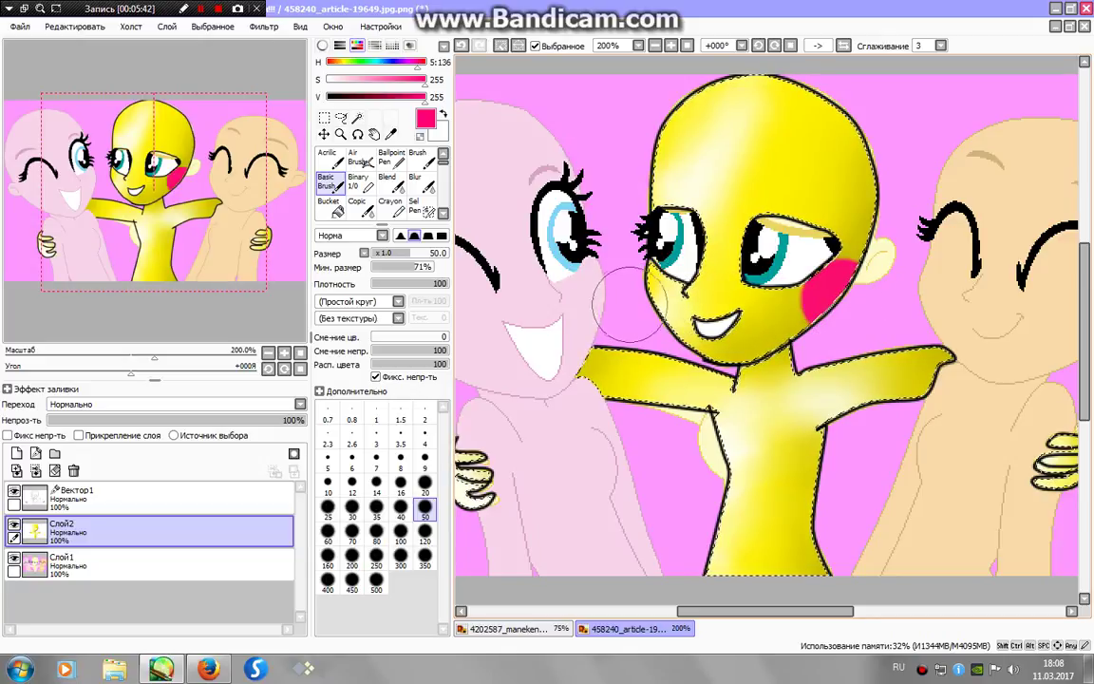
{"action": "left_click_drag", "start_coordinate": [657, 283], "coordinate": [665, 297]}
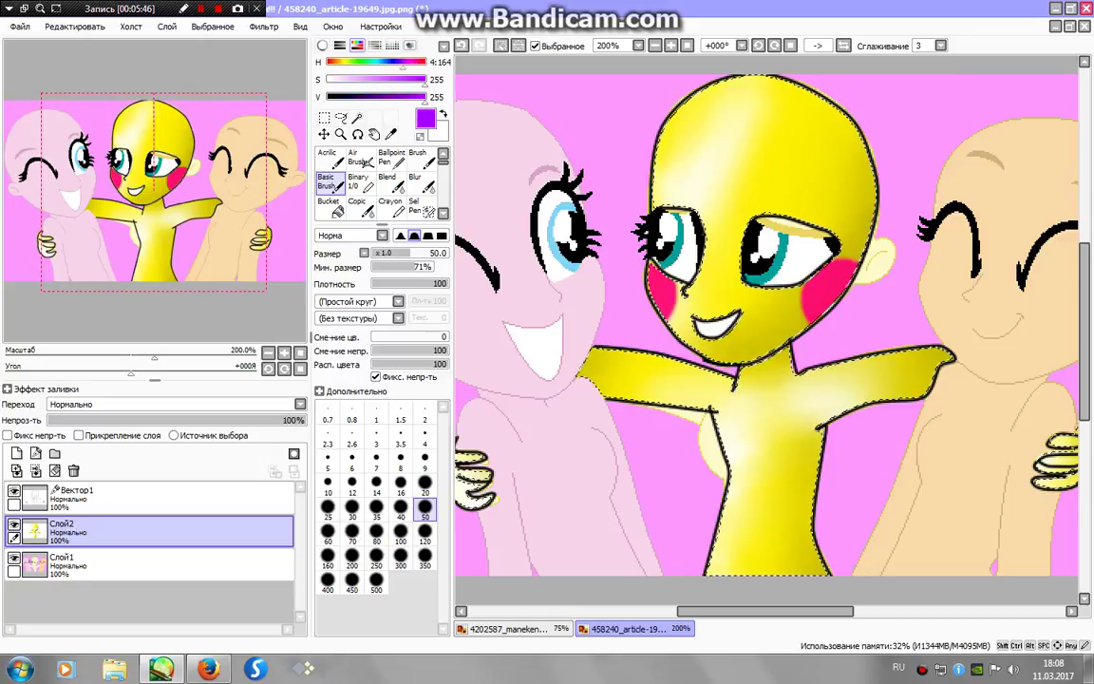
- Paint purple eyeshadow (H 4:164, S 255, V 255) around the upper edges of both eyes with the Basic Brush at size 20
{"action": "left_click", "coordinate": [425, 483]}
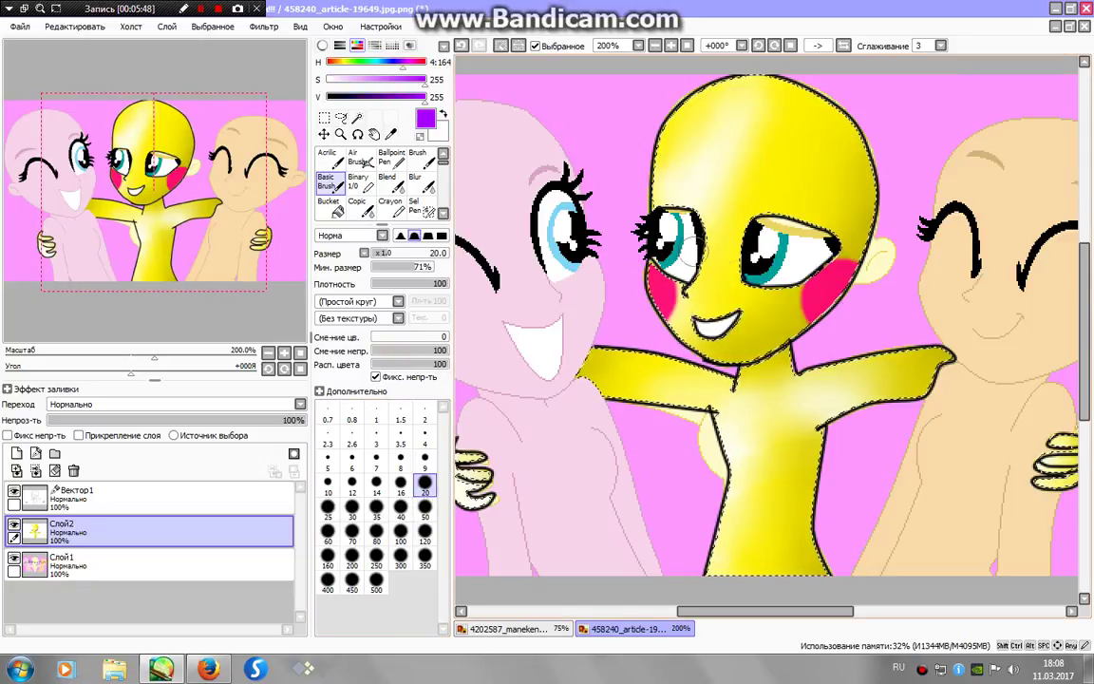
{"action": "mouse_move", "coordinate": [696, 255]}
{"action": "left_mouse_down"}
{"action": "mouse_move", "coordinate": [688, 214]}
{"action": "mouse_move", "coordinate": [661, 207]}
{"action": "left_mouse_up"}
{"action": "left_click_drag", "start_coordinate": [758, 242], "coordinate": [794, 211]}
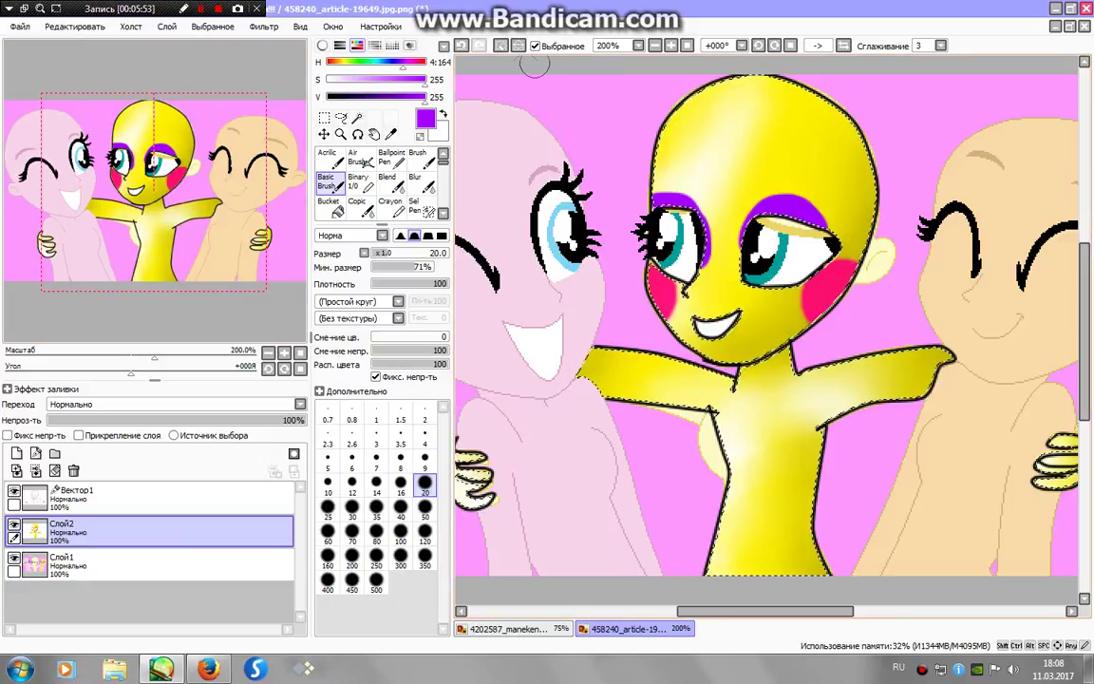
- Clear the selection and draw black eyebrows and eyelashes on the Вектор1 layer with the vector Pen at size 4
{"action": "left_click", "coordinate": [501, 45]}
{"action": "left_click", "coordinate": [361, 182]}
{"action": "left_click_drag", "start_coordinate": [361, 97], "coordinate": [320, 98]}
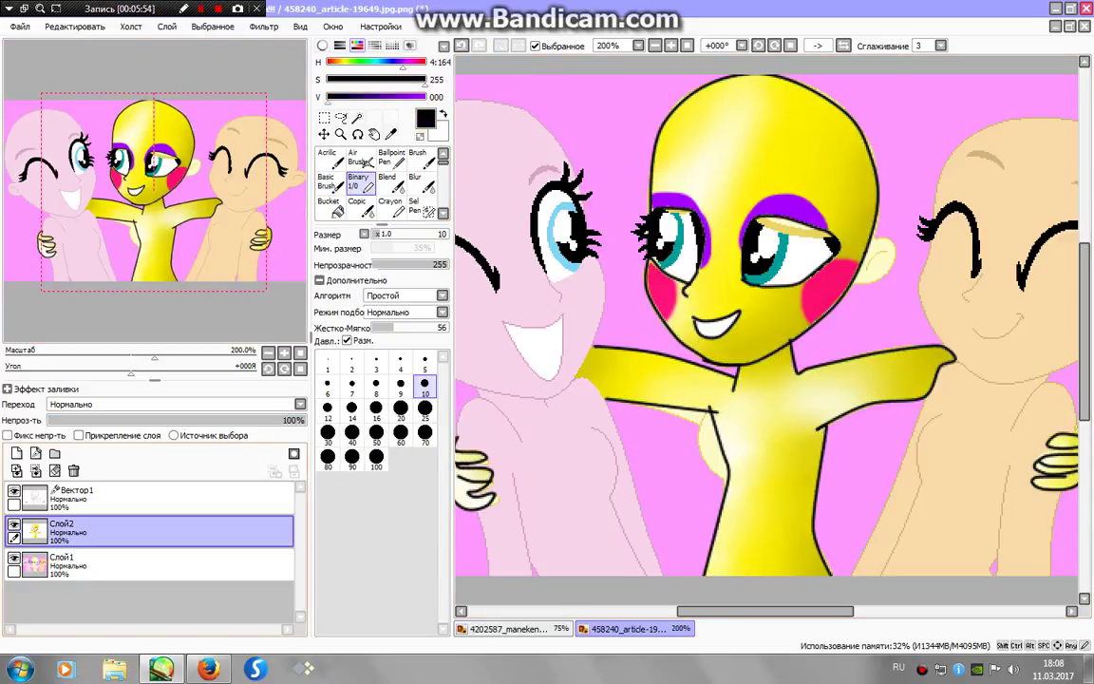
{"action": "left_click", "coordinate": [171, 497]}
{"action": "left_click", "coordinate": [356, 183]}
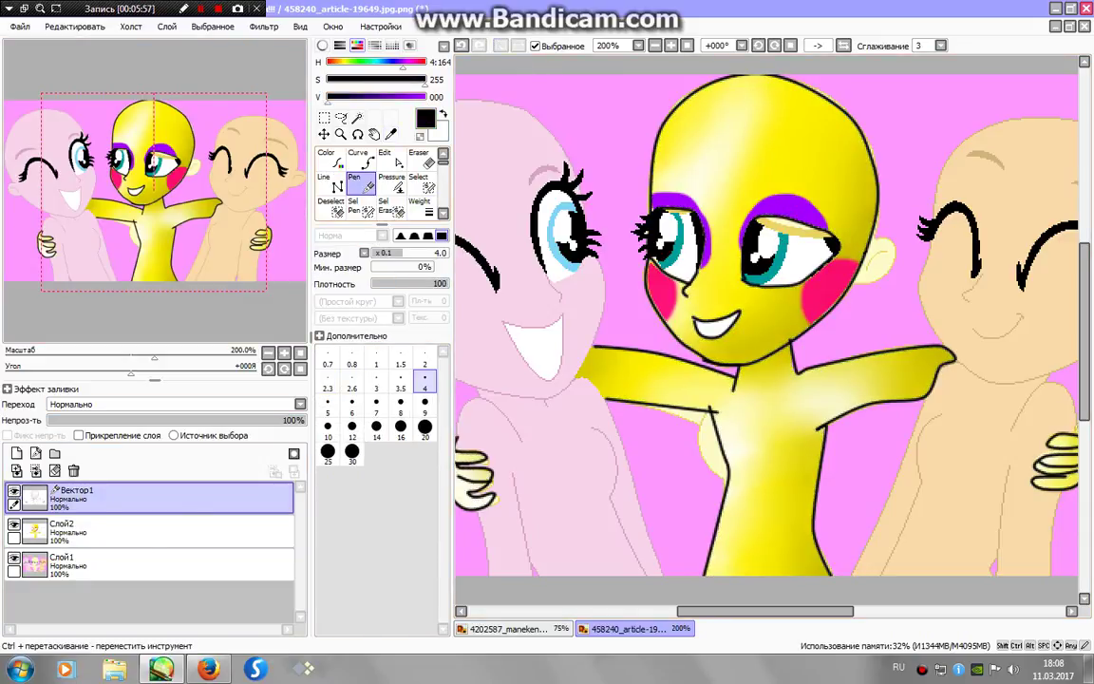
{"action": "left_click_drag", "start_coordinate": [841, 193], "coordinate": [754, 180]}
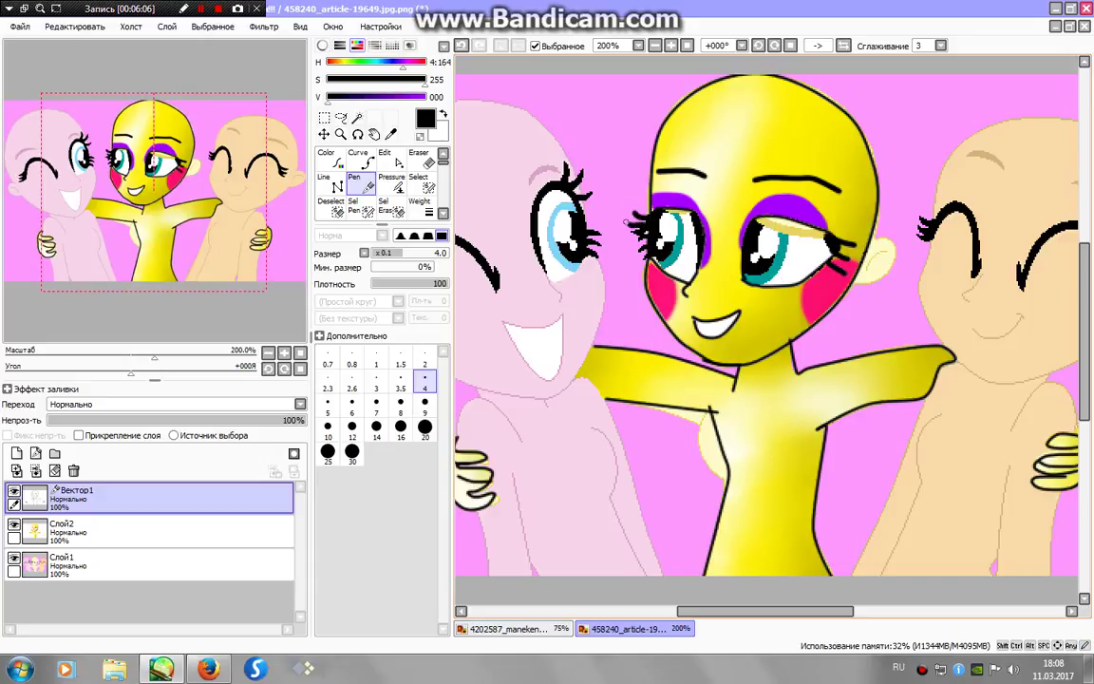
- Hide Слой1, thin the eyebrow and eyelash lines to 2.3 with the Weight tool, and adjust the eyelash points with the Edit tool
{"action": "left_click", "coordinate": [14, 559]}
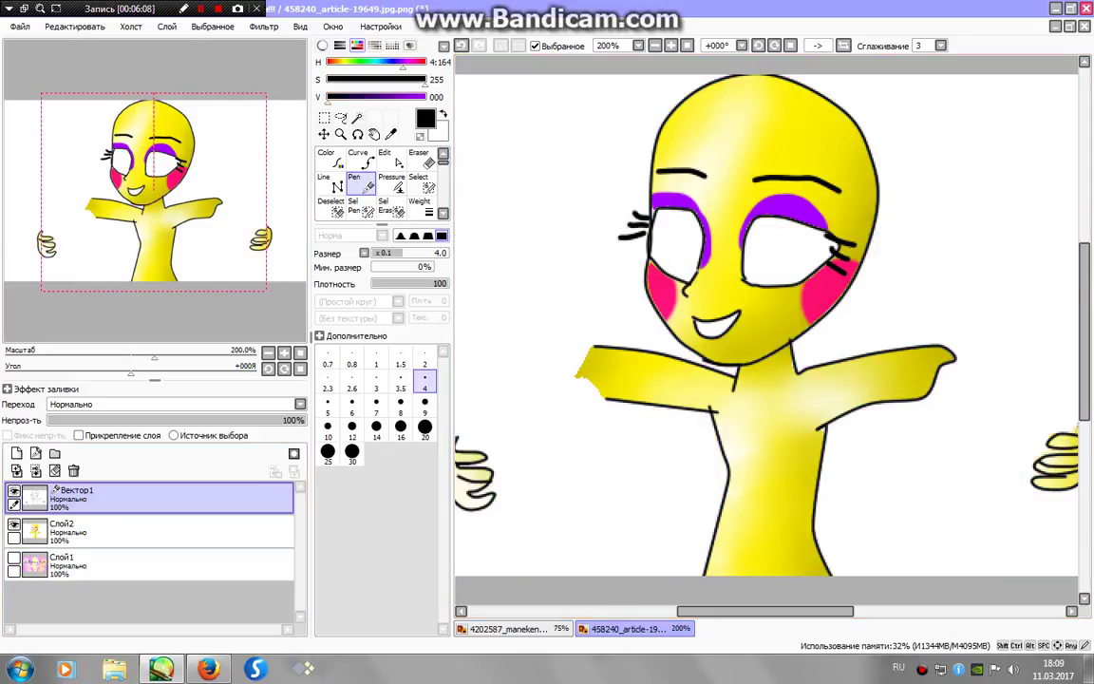
{"action": "left_click", "coordinate": [420, 207]}
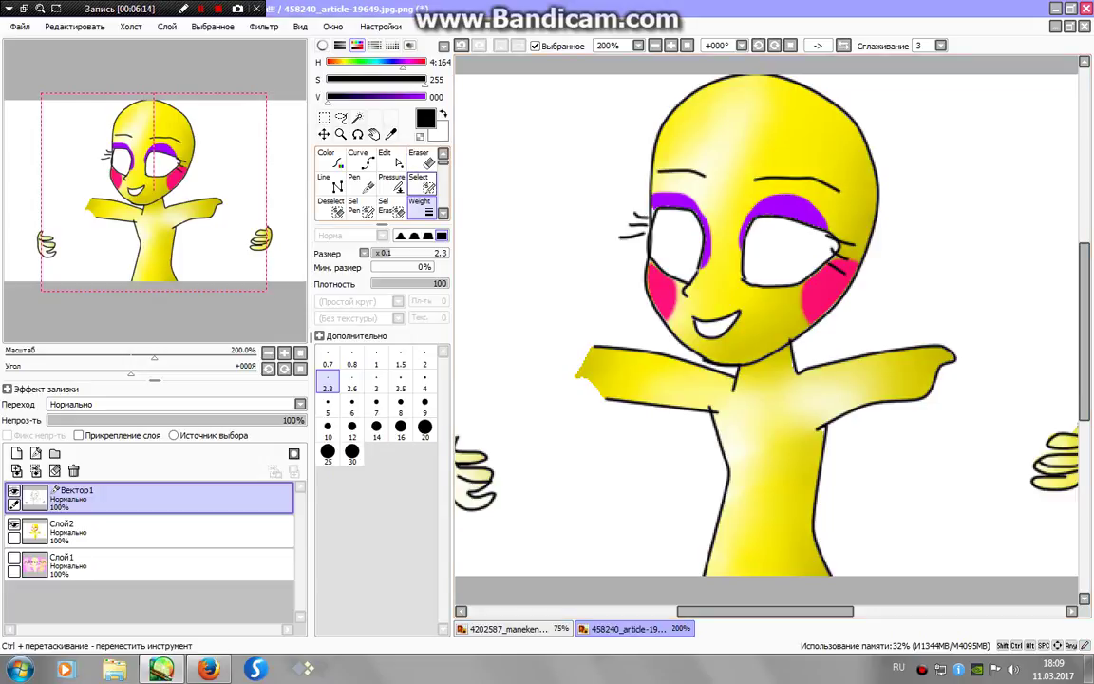
{"action": "left_click", "coordinate": [398, 162]}
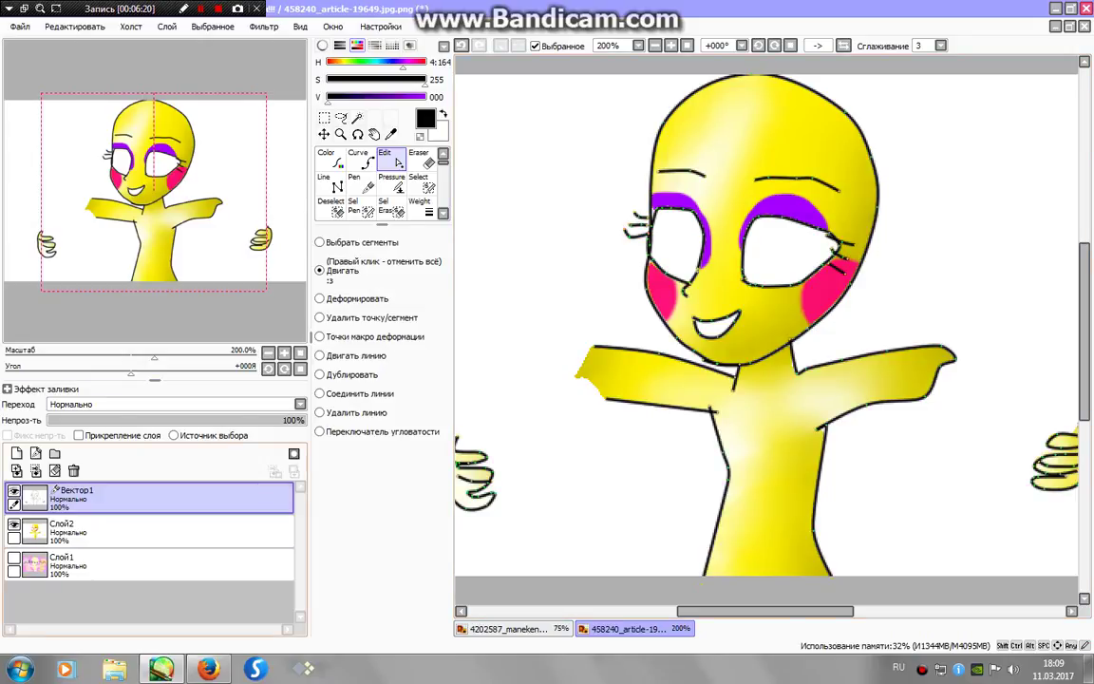
- Select the insides of both eyes with the Magic Wand, with Слой1 hidden for the whole eye shapes, and choose the Select brush at size 9
{"action": "left_click", "coordinate": [13, 559]}
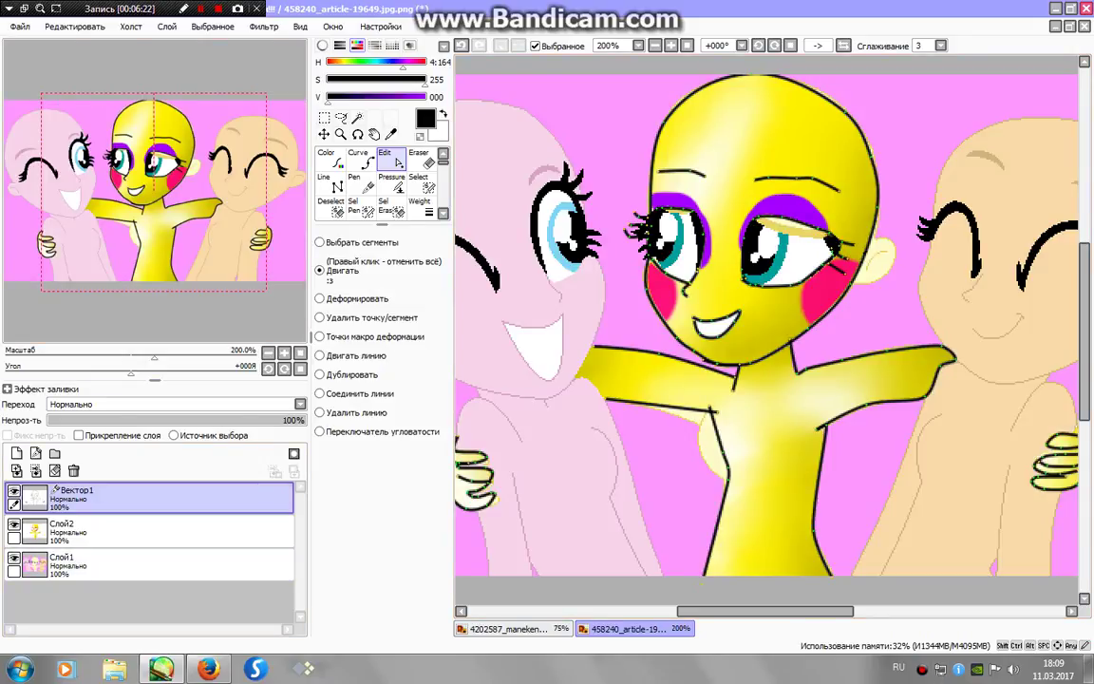
{"action": "key", "text": "w"}
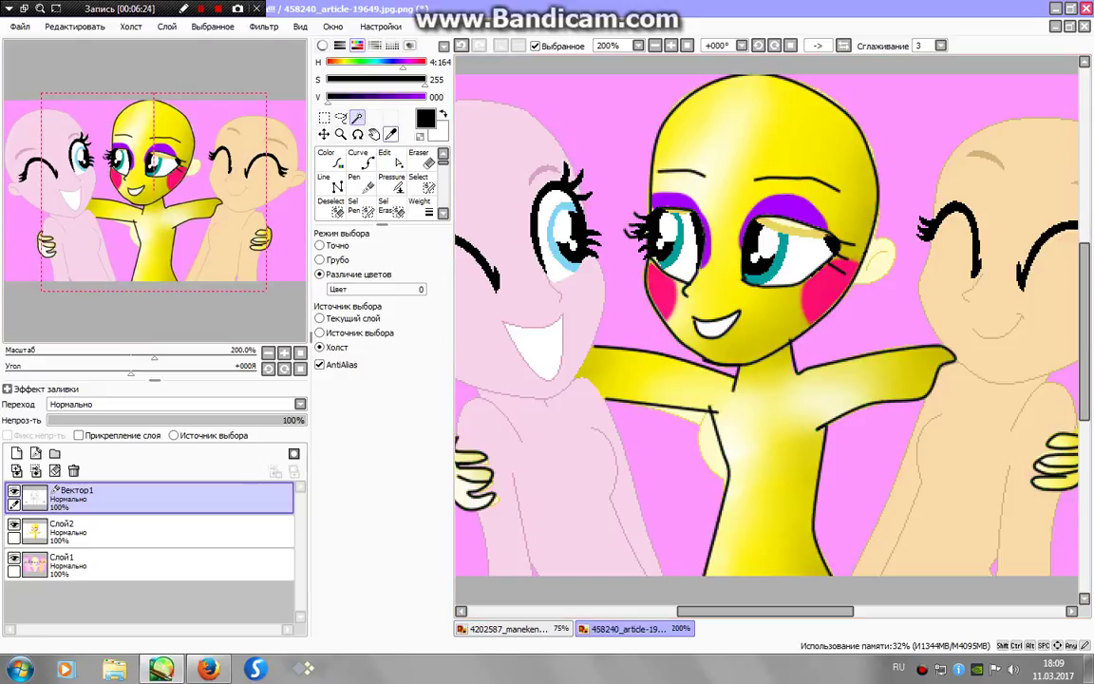
{"action": "left_click", "coordinate": [804, 259]}
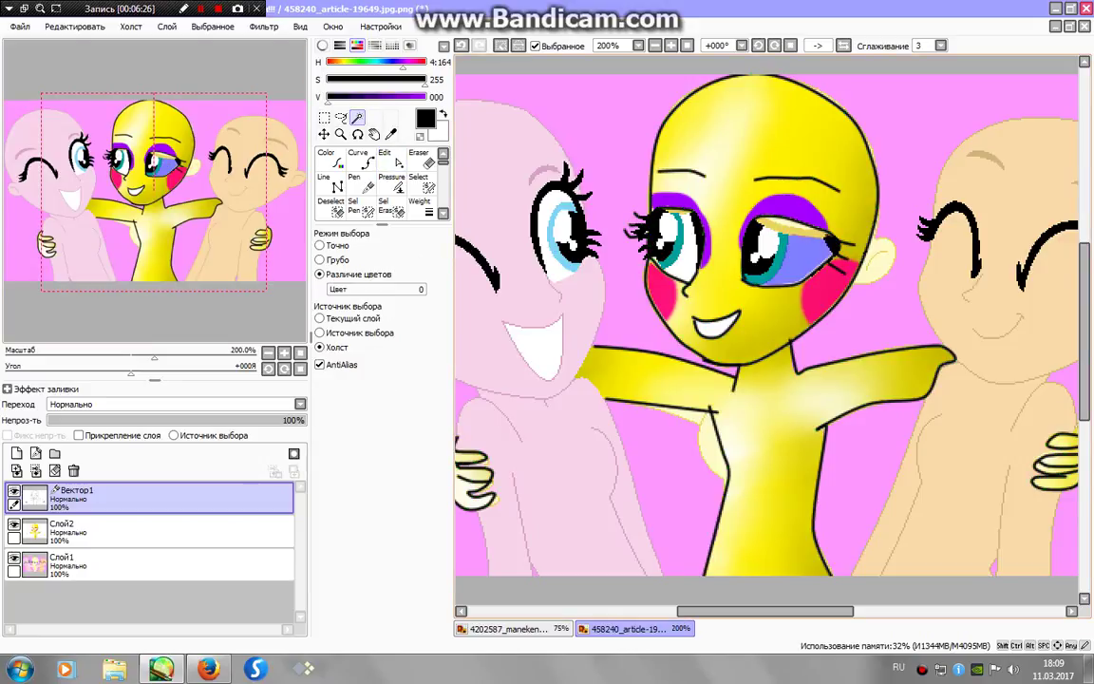
{"action": "left_click", "coordinate": [794, 228]}
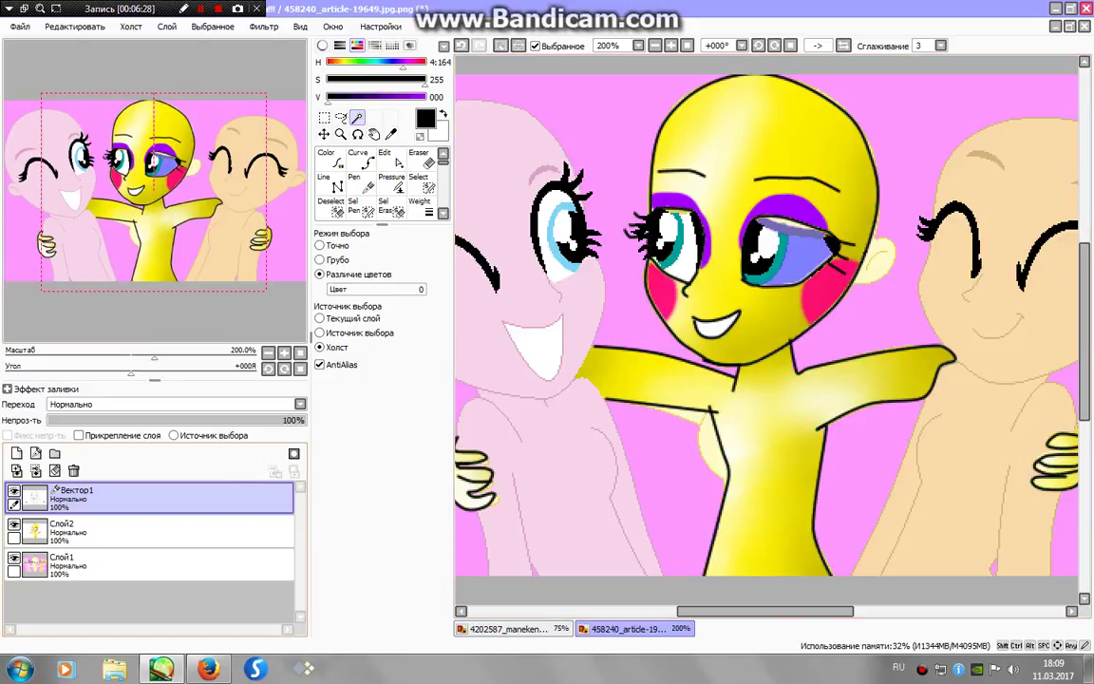
{"action": "left_click", "coordinate": [13, 557]}
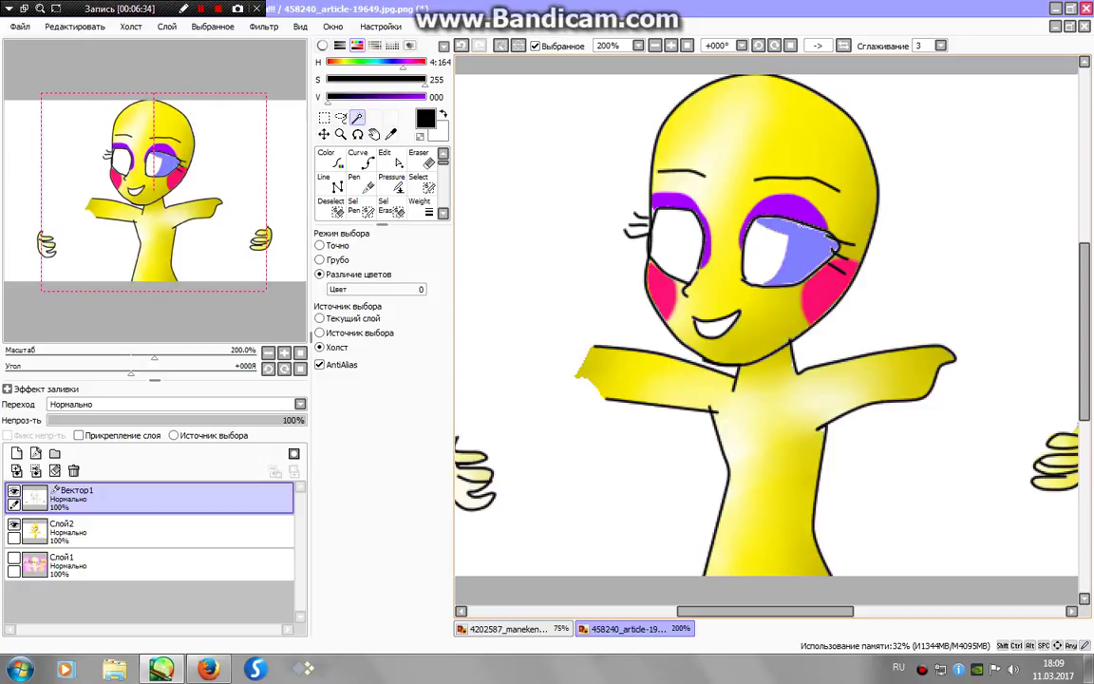
{"action": "left_click", "coordinate": [765, 255]}
{"action": "left_click", "coordinate": [678, 246]}
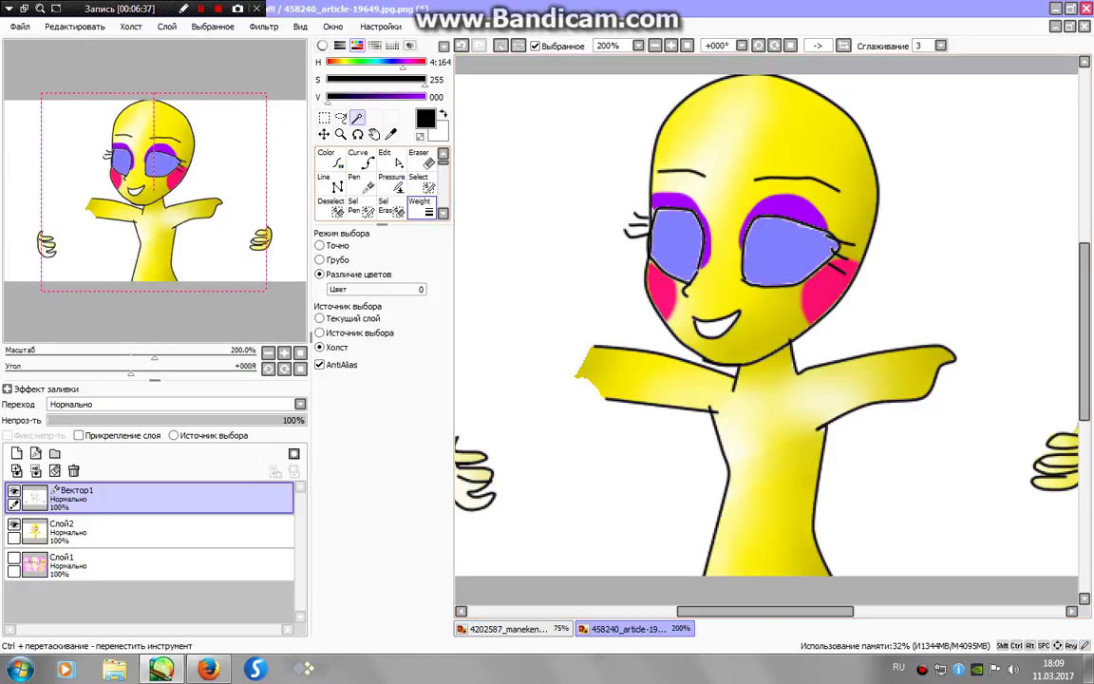
{"action": "left_click", "coordinate": [418, 185]}
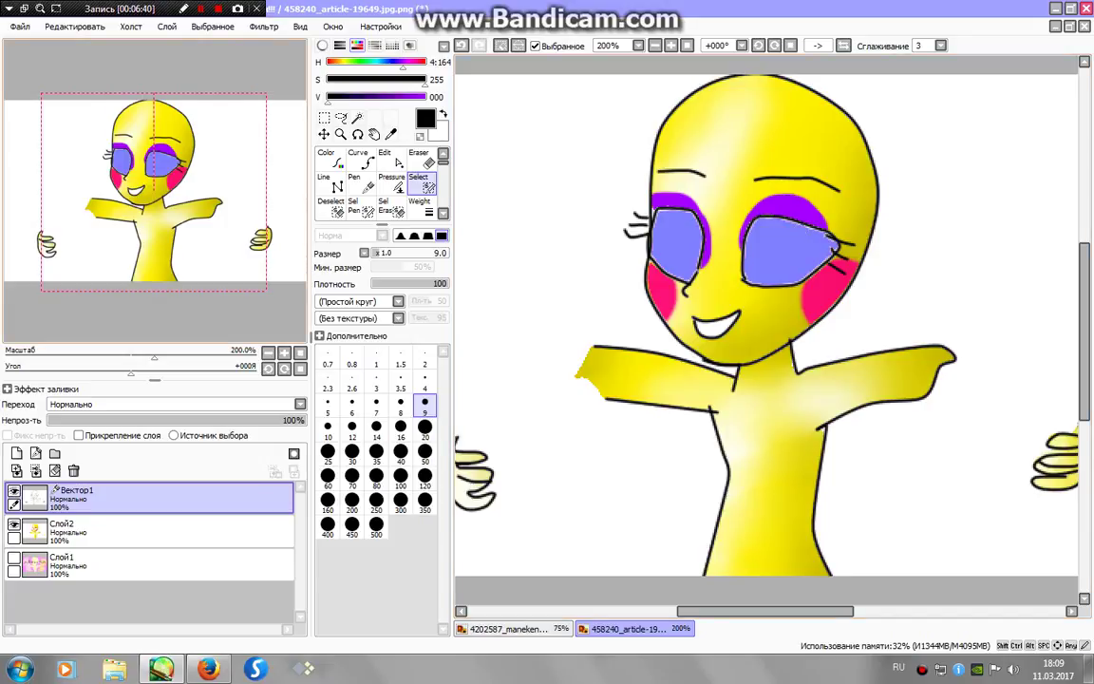
{"action": "left_click", "coordinate": [201, 9]}
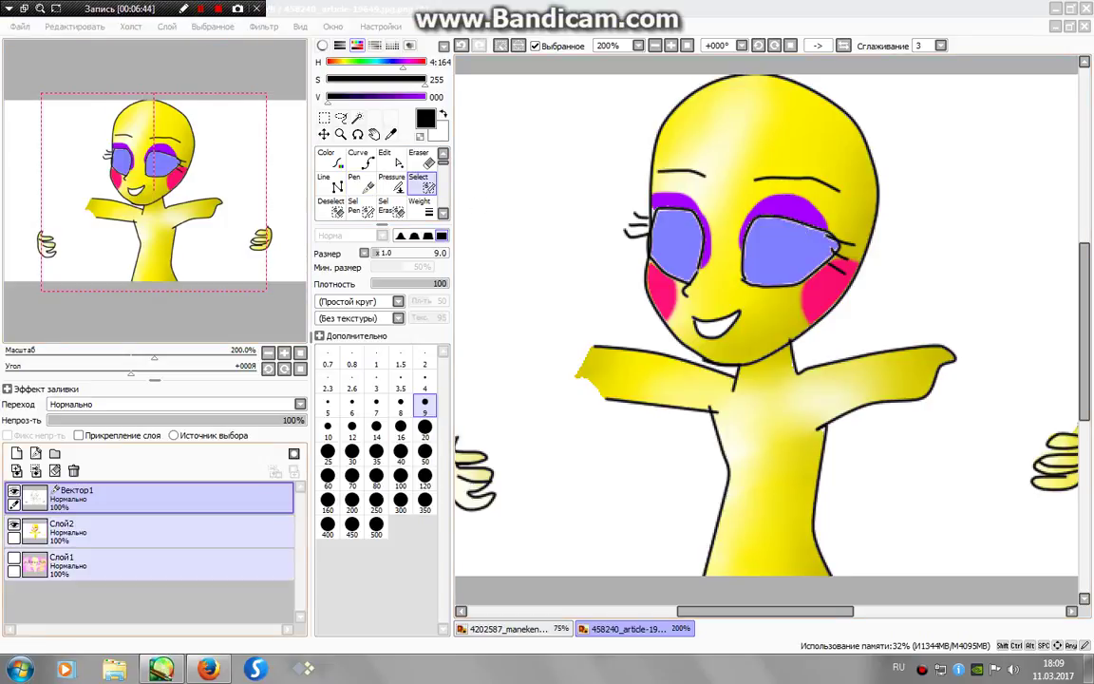
- On Слой2, with Слой1 shown again, paint the selected insides of both eyes white with the Binary brush at size 100
{"action": "left_click", "coordinate": [175, 497]}
{"action": "left_click", "coordinate": [143, 530]}
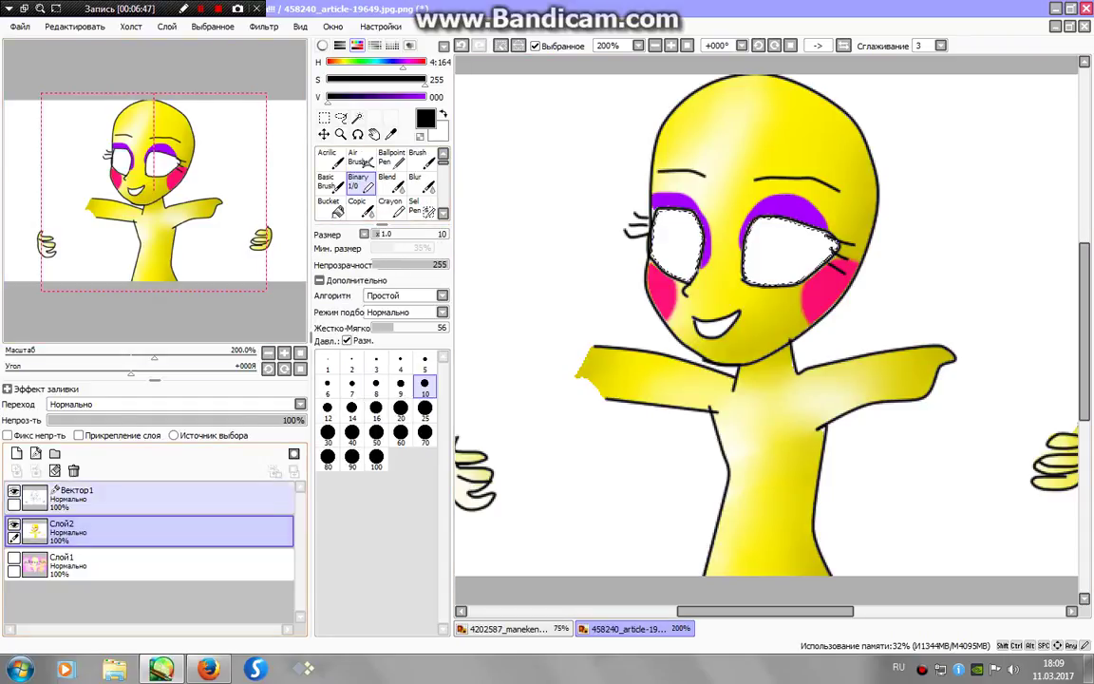
{"action": "left_click", "coordinate": [14, 558]}
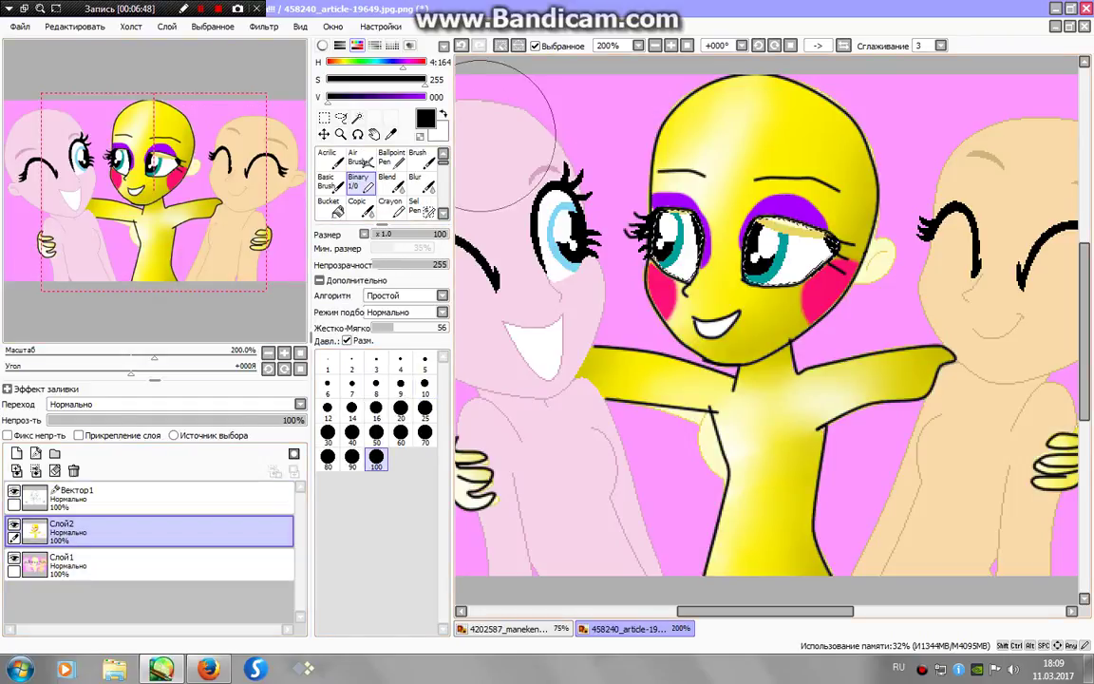
{"action": "left_click", "coordinate": [424, 97]}
{"action": "left_click", "coordinate": [329, 80]}
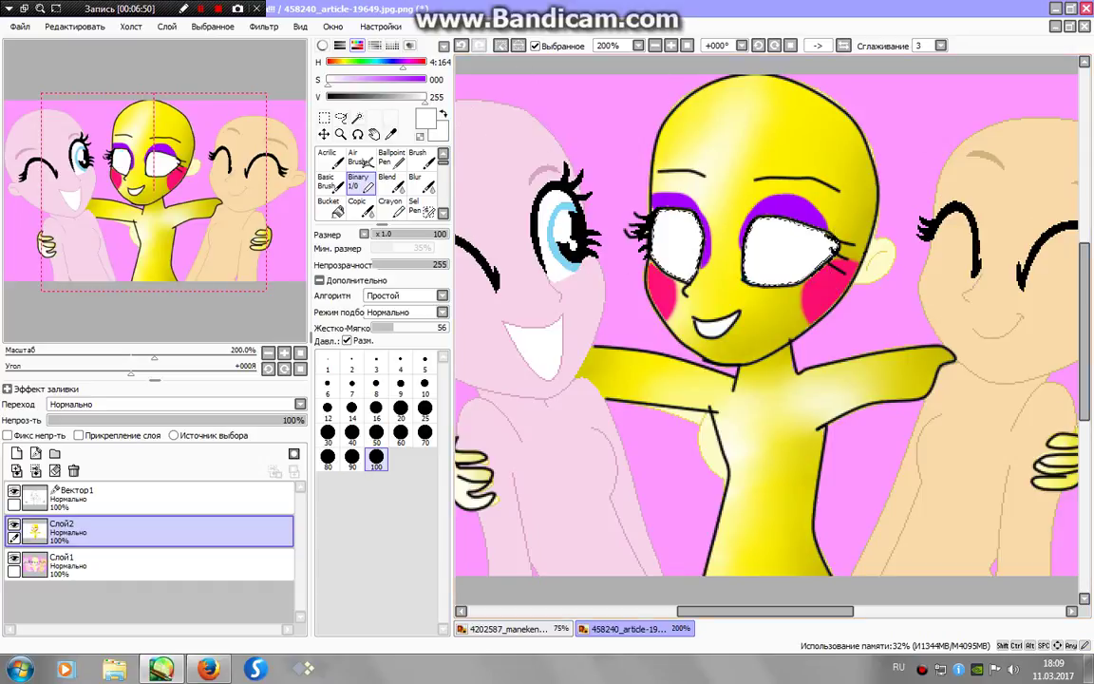
- Paint cyan irises (H 3:036, S 255, V 255) in both eyes with the Basic Brush at size 50
{"action": "left_click", "coordinate": [379, 63]}
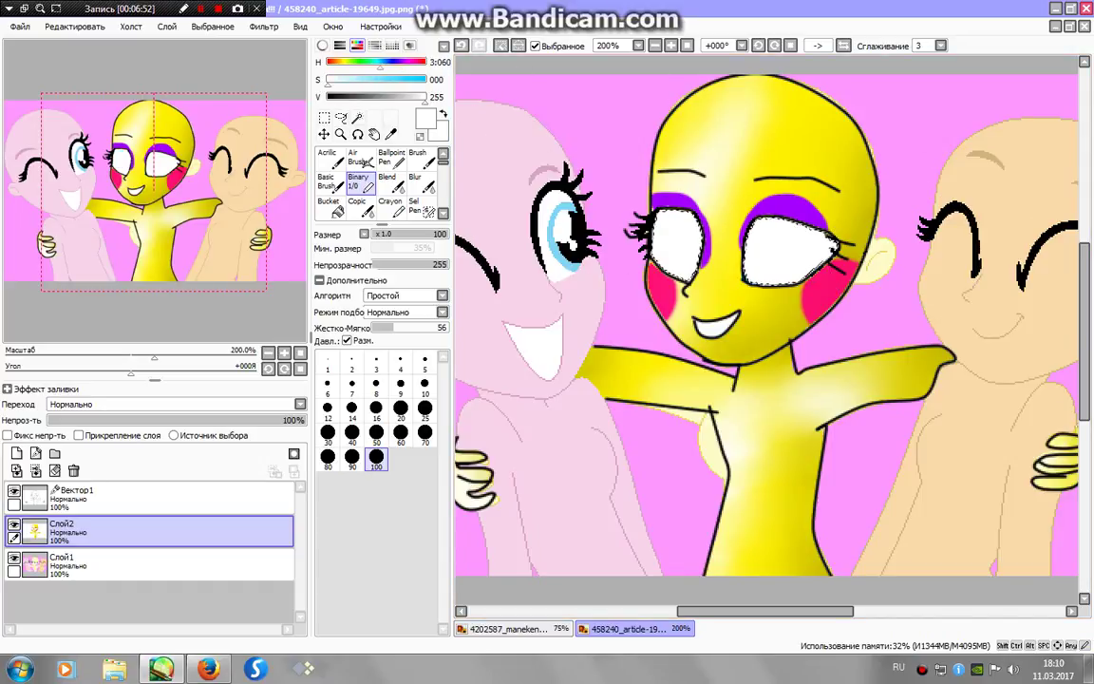
{"action": "left_click", "coordinate": [421, 79]}
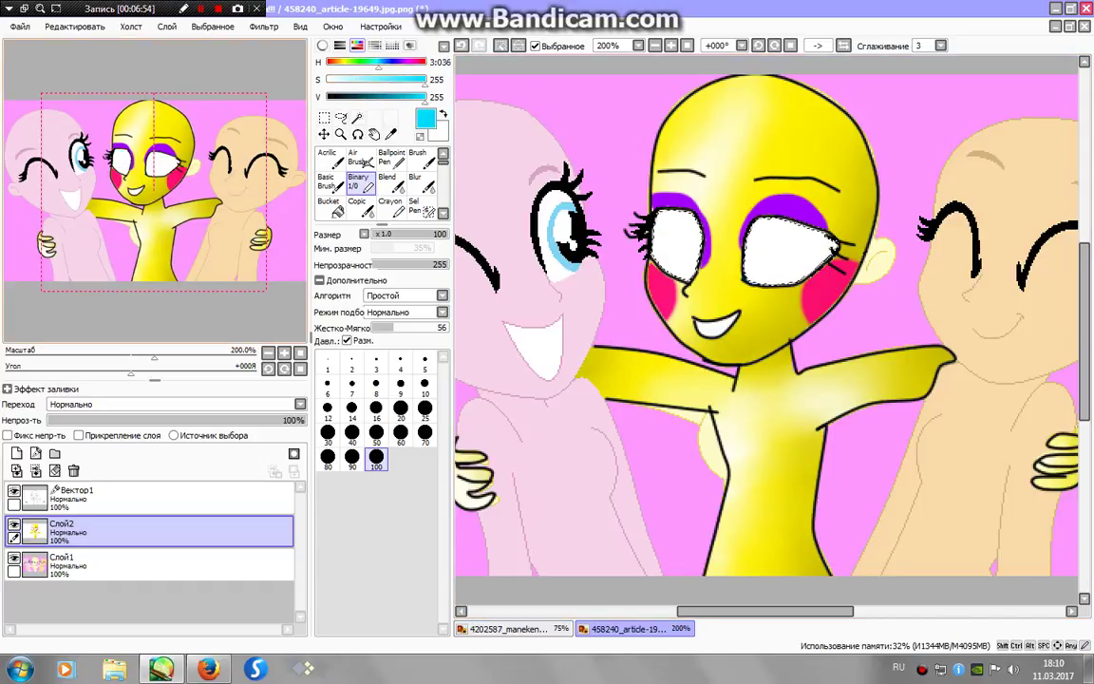
{"action": "left_click", "coordinate": [329, 181]}
{"action": "left_click", "coordinate": [424, 506]}
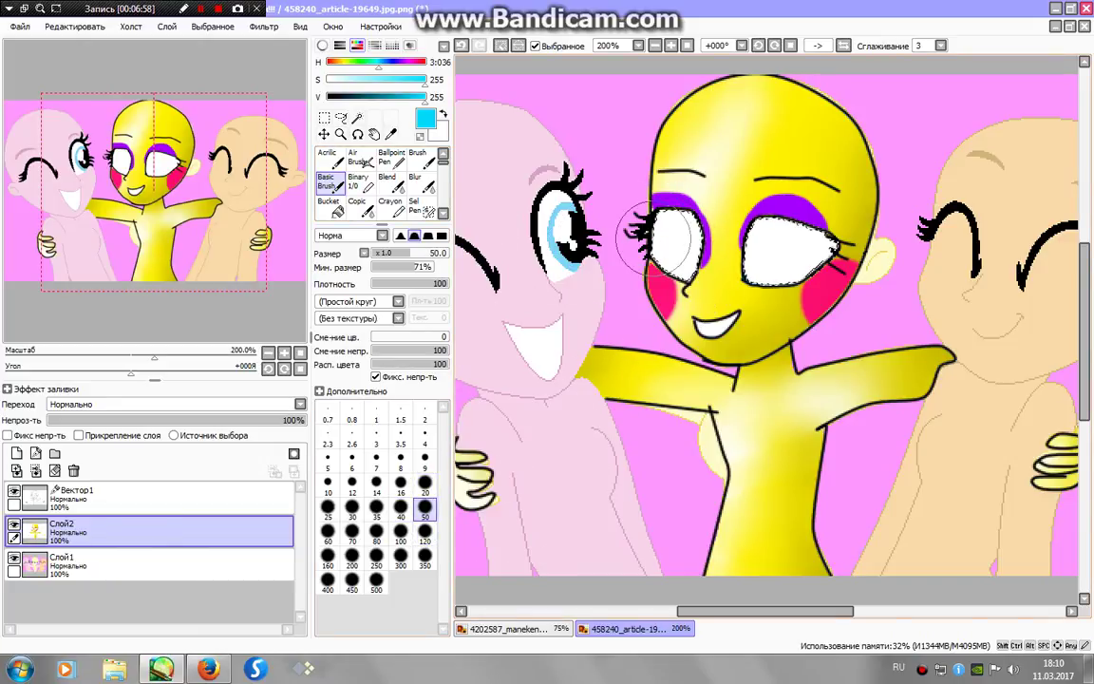
{"action": "left_click", "coordinate": [768, 254]}
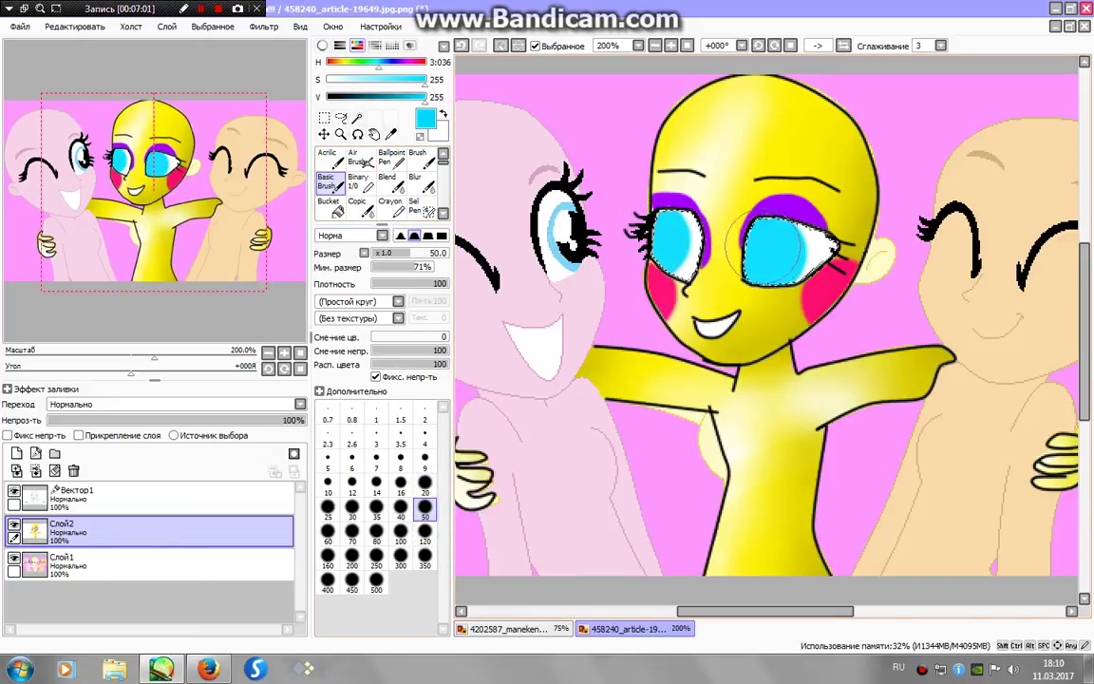
- Replace the selection with both cyan irises and shade their upper parts at V 156 with the Binary brush at size 10
{"action": "left_click", "coordinate": [501, 46]}
{"action": "left_click", "coordinate": [357, 118]}
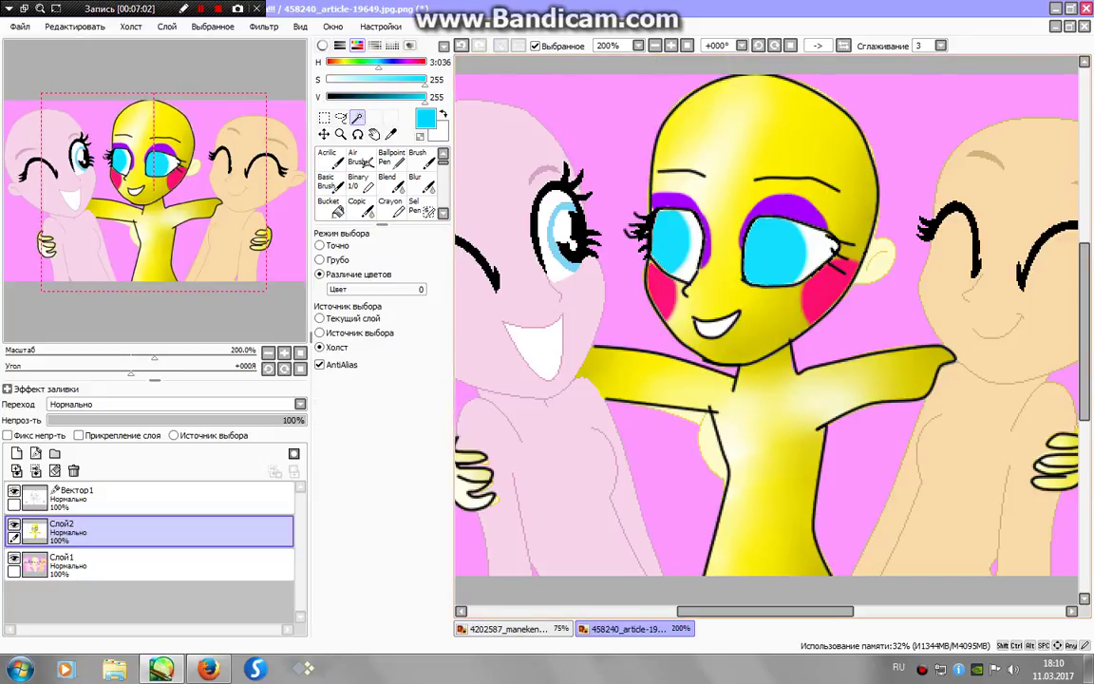
{"action": "left_click", "coordinate": [774, 252]}
{"action": "left_click", "coordinate": [361, 183]}
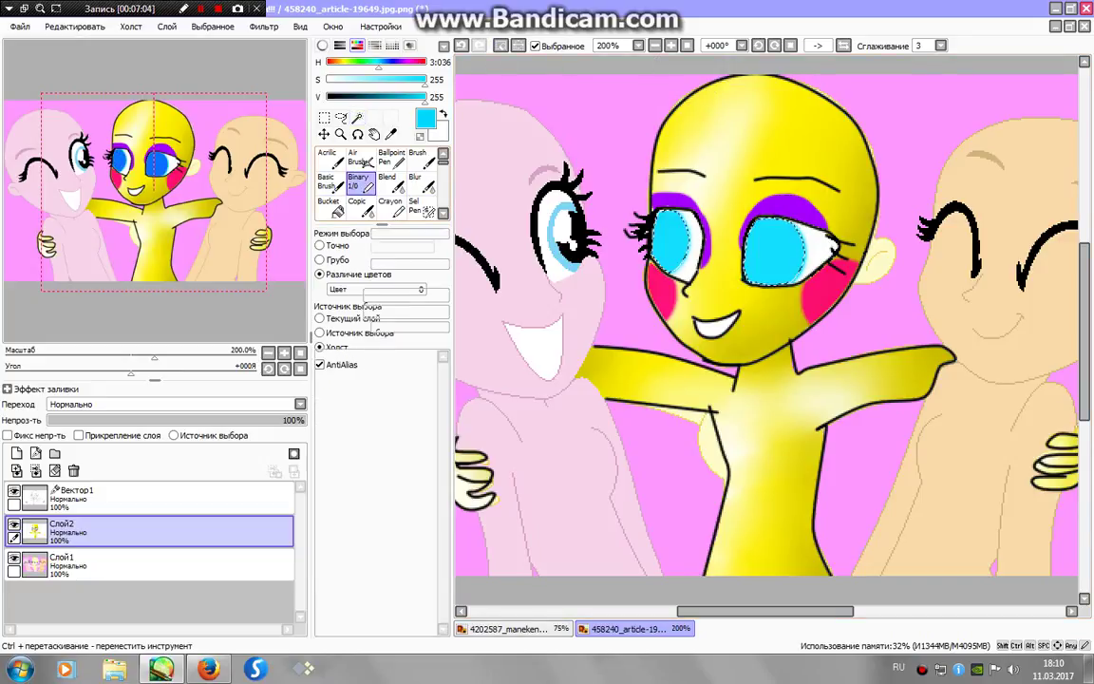
{"action": "left_click", "coordinate": [386, 97]}
{"action": "left_click", "coordinate": [425, 385]}
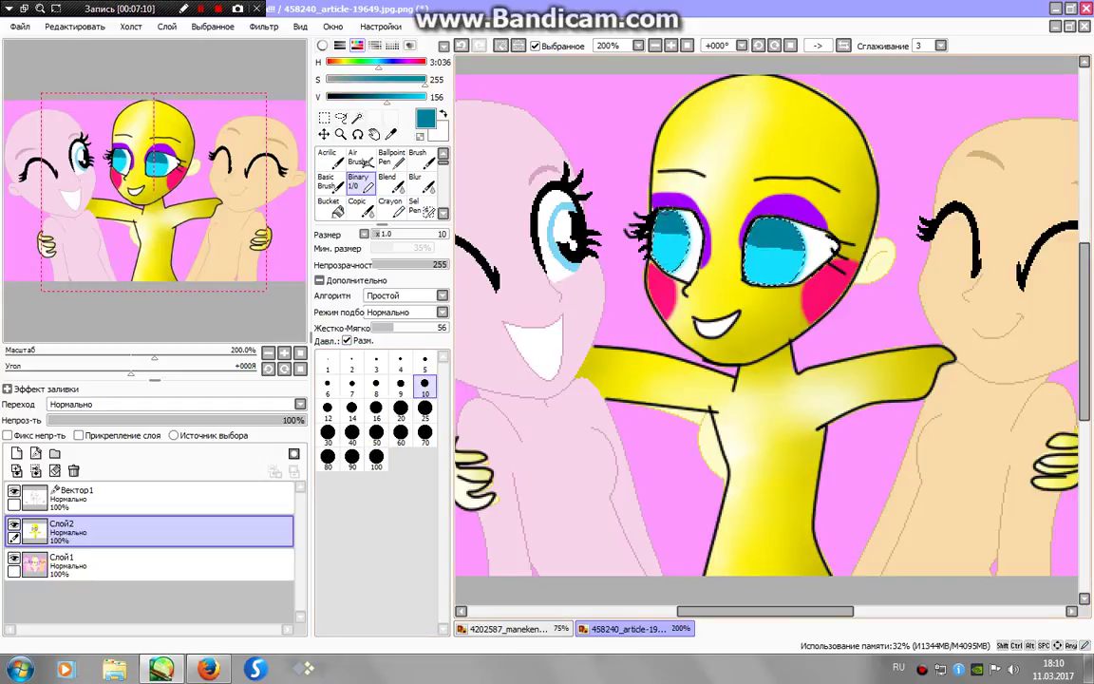
- Add white highlights to the lower parts of both irises and blend the tones with the Blur brush at size 20
{"action": "left_click_drag", "start_coordinate": [418, 81], "coordinate": [328, 80]}
{"action": "left_click_drag", "start_coordinate": [386, 98], "coordinate": [424, 98]}
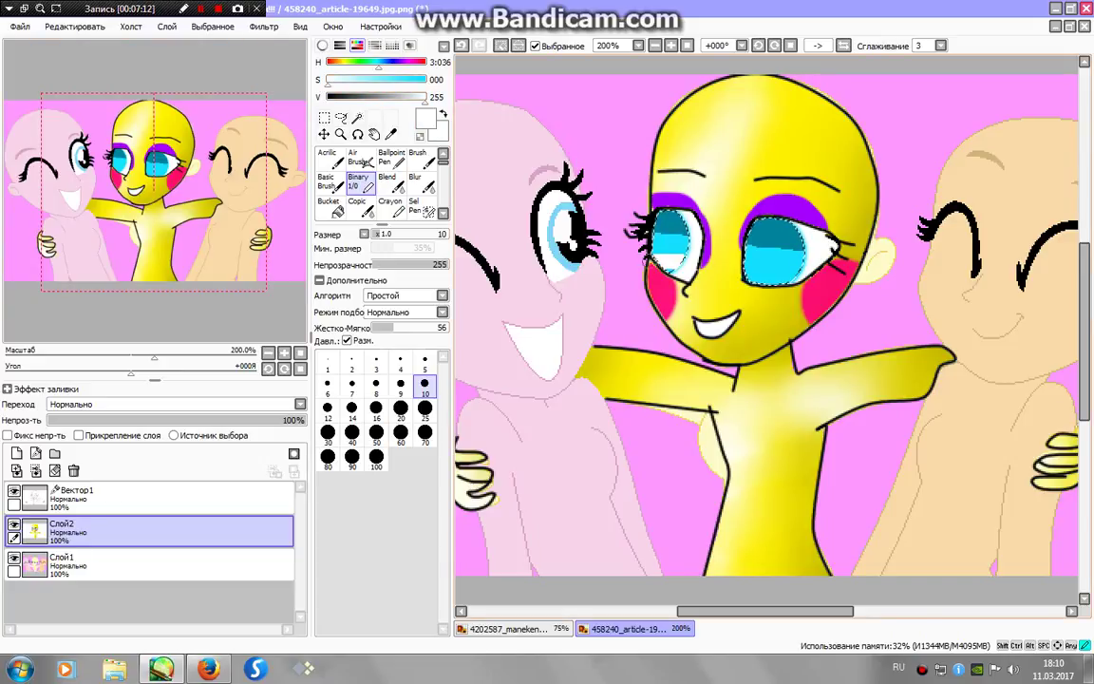
{"action": "left_click", "coordinate": [415, 180]}
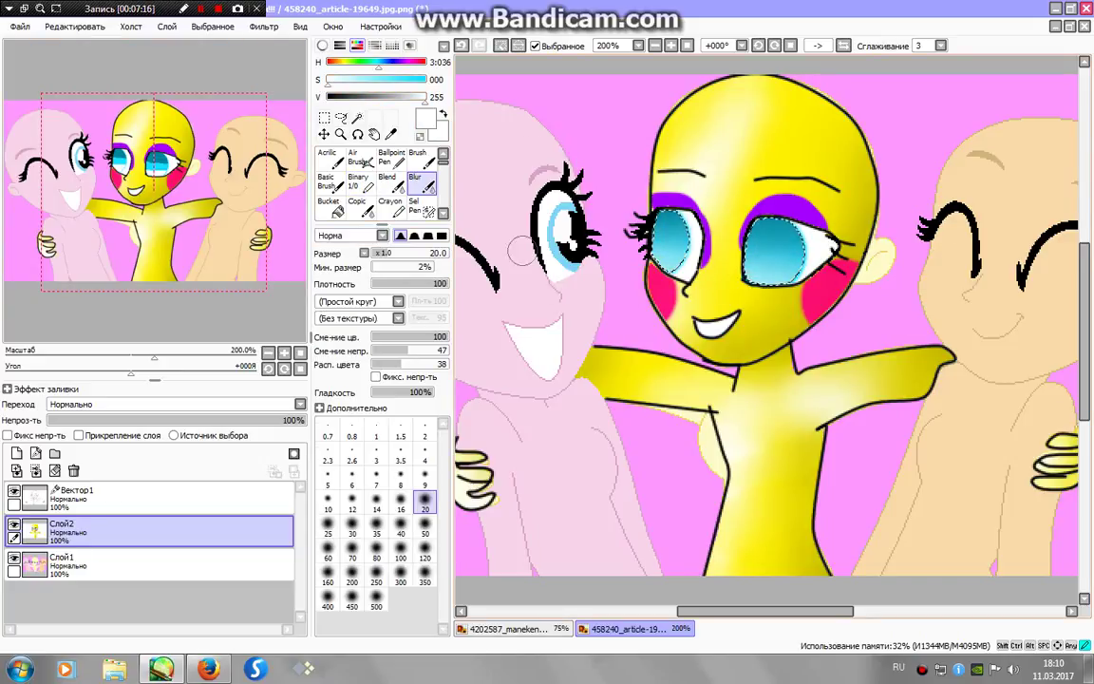
- Paint black pupils in both irises with the Basic Brush at size 50
{"action": "left_click", "coordinate": [327, 181]}
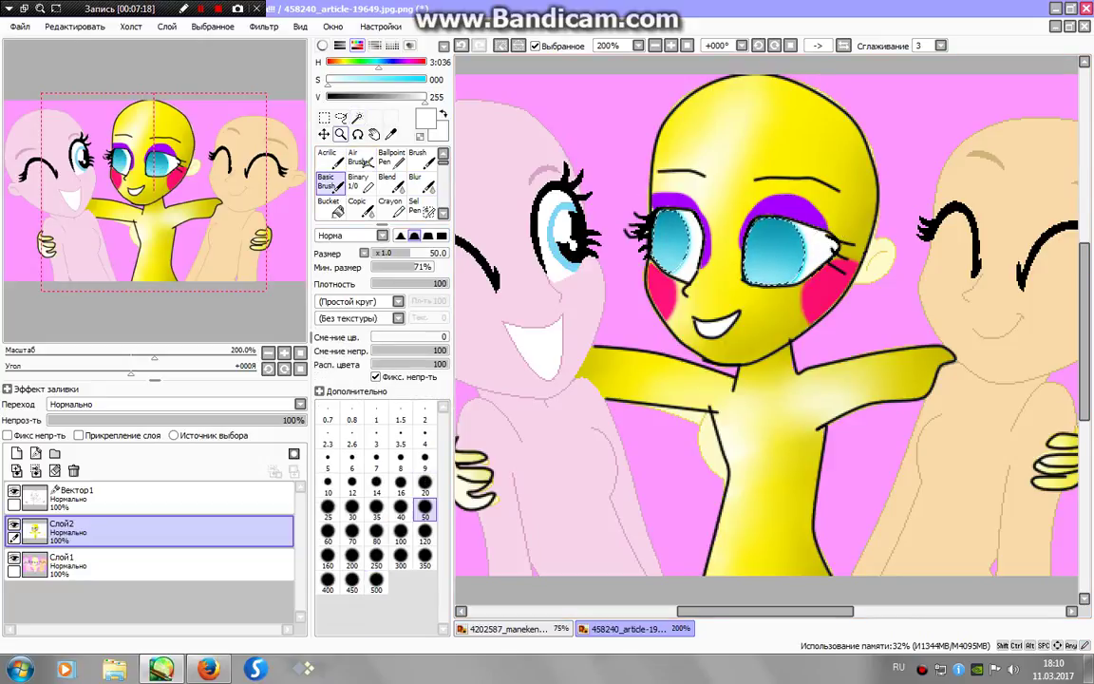
{"action": "left_click_drag", "start_coordinate": [343, 97], "coordinate": [326, 97]}
{"action": "left_click", "coordinate": [757, 250]}
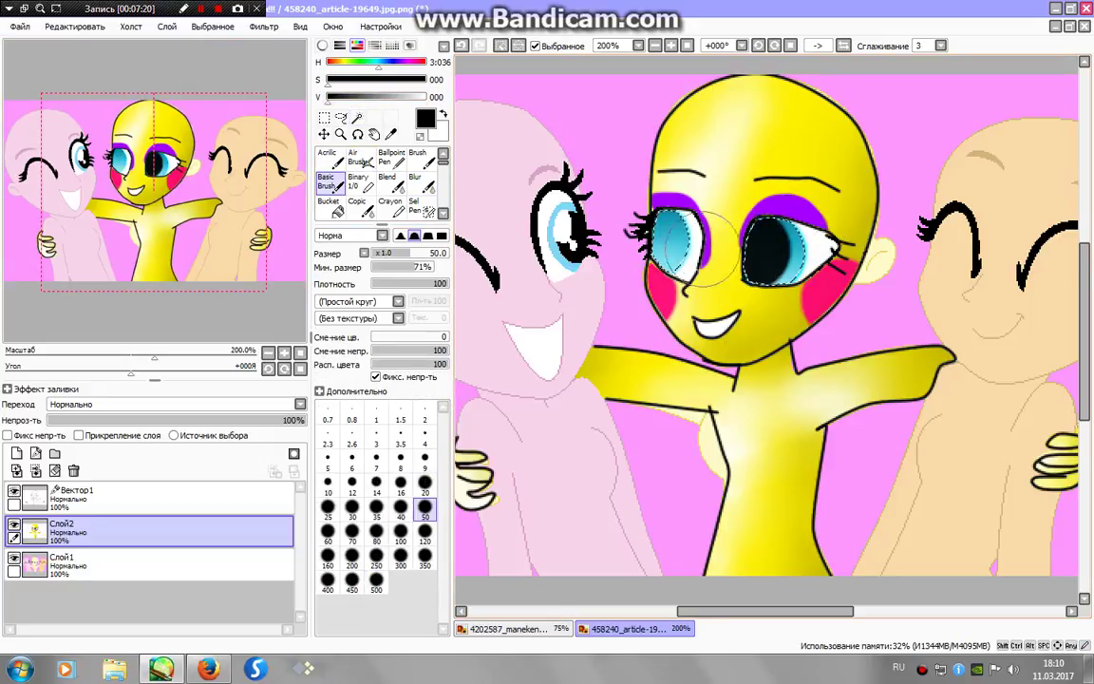
{"action": "left_click", "coordinate": [677, 242]}
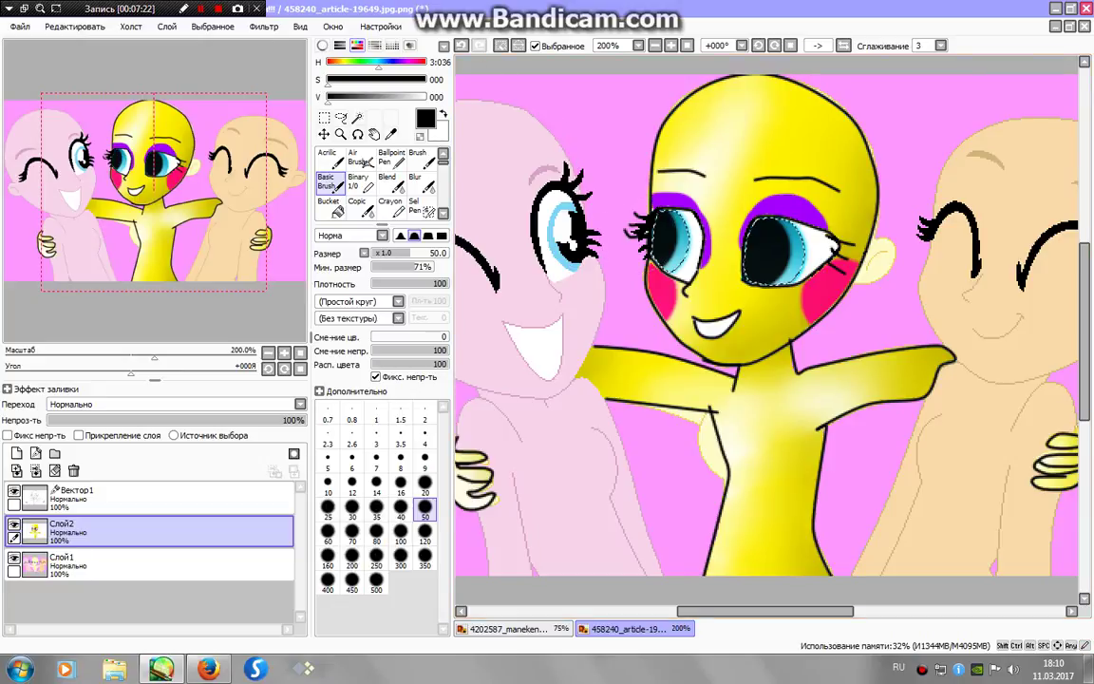
- Dot a white glint in each eye with the Basic Brush at size 9 and clear the selection
{"action": "left_click_drag", "start_coordinate": [329, 97], "coordinate": [426, 97]}
{"action": "left_click", "coordinate": [424, 460]}
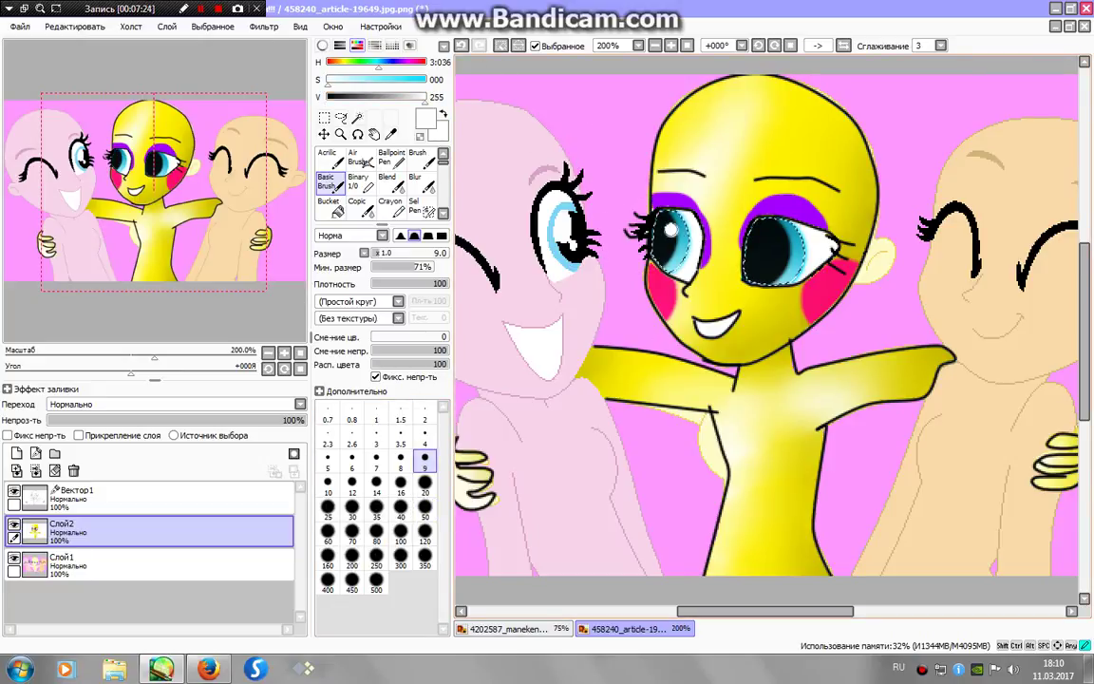
{"action": "left_click", "coordinate": [786, 241]}
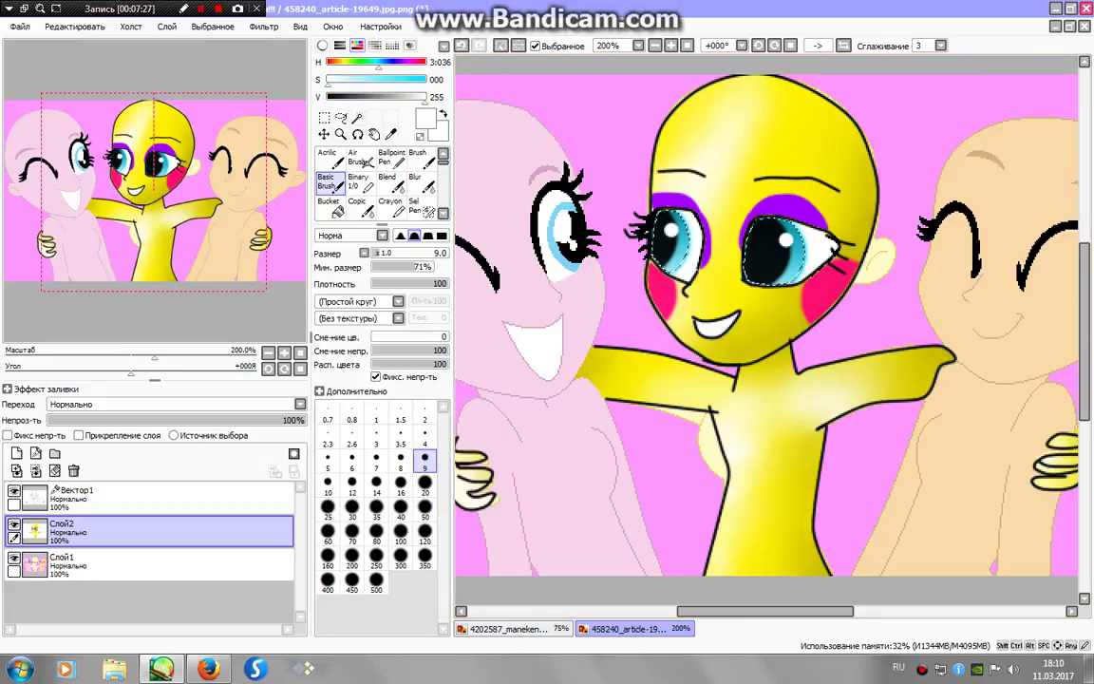
{"action": "key", "text": "ctrl+d"}
{"action": "left_click_drag", "start_coordinate": [154, 192], "coordinate": [151, 201]}
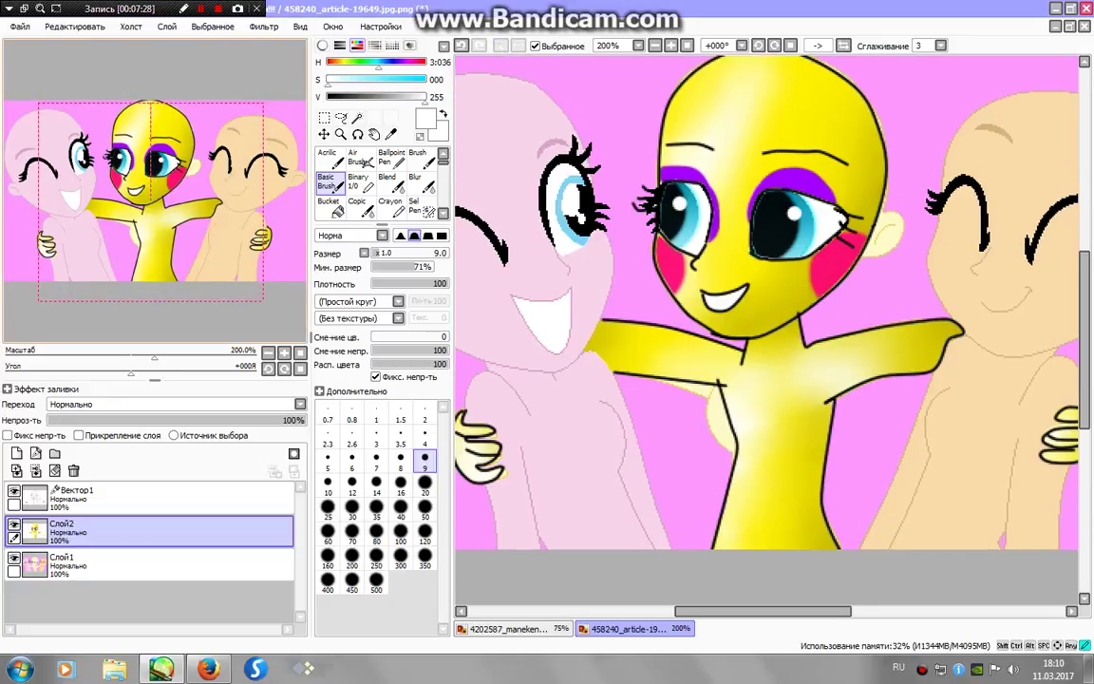
- Add a layer above Вектор1 and outline a strapless dress on the torso in pink (H 5:088, S 255, V 255) with the Binary brush at size 5
{"action": "left_click", "coordinate": [143, 498]}
{"action": "left_click", "coordinate": [16, 453]}
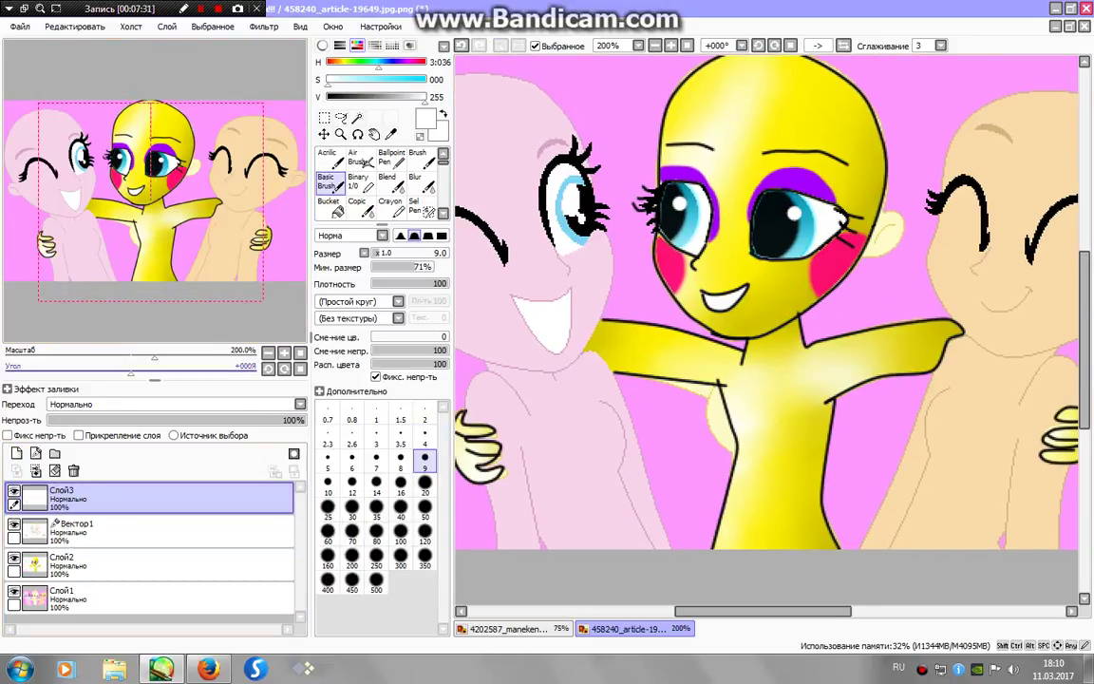
{"action": "left_click", "coordinate": [361, 183]}
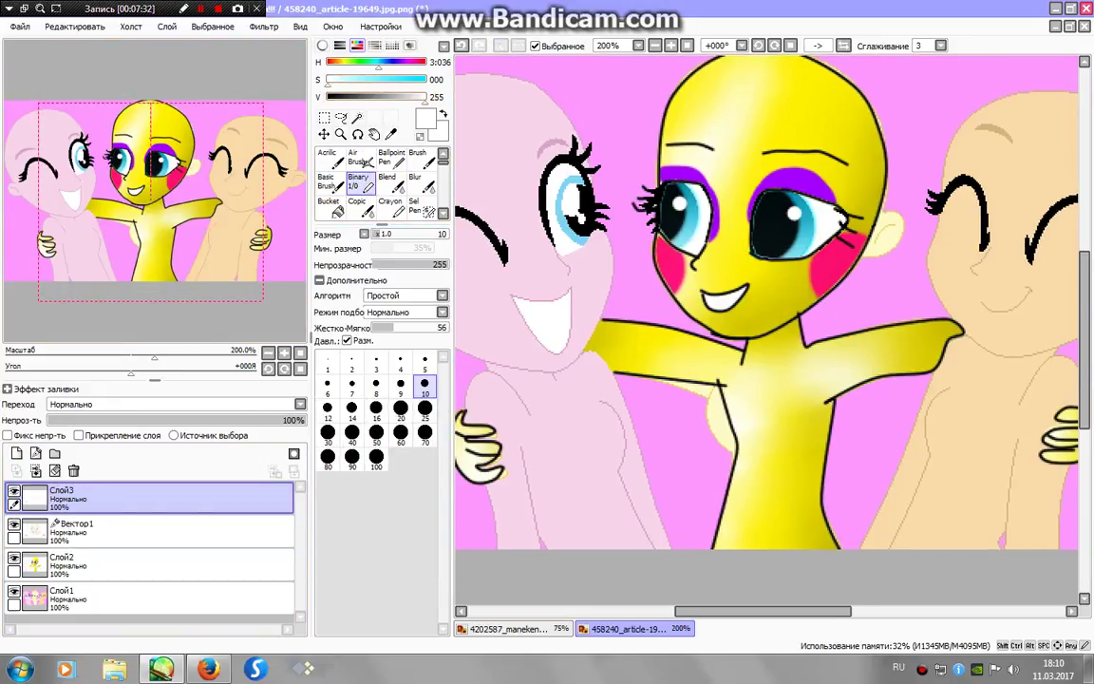
{"action": "left_click", "coordinate": [329, 97]}
{"action": "left_click", "coordinate": [425, 363]}
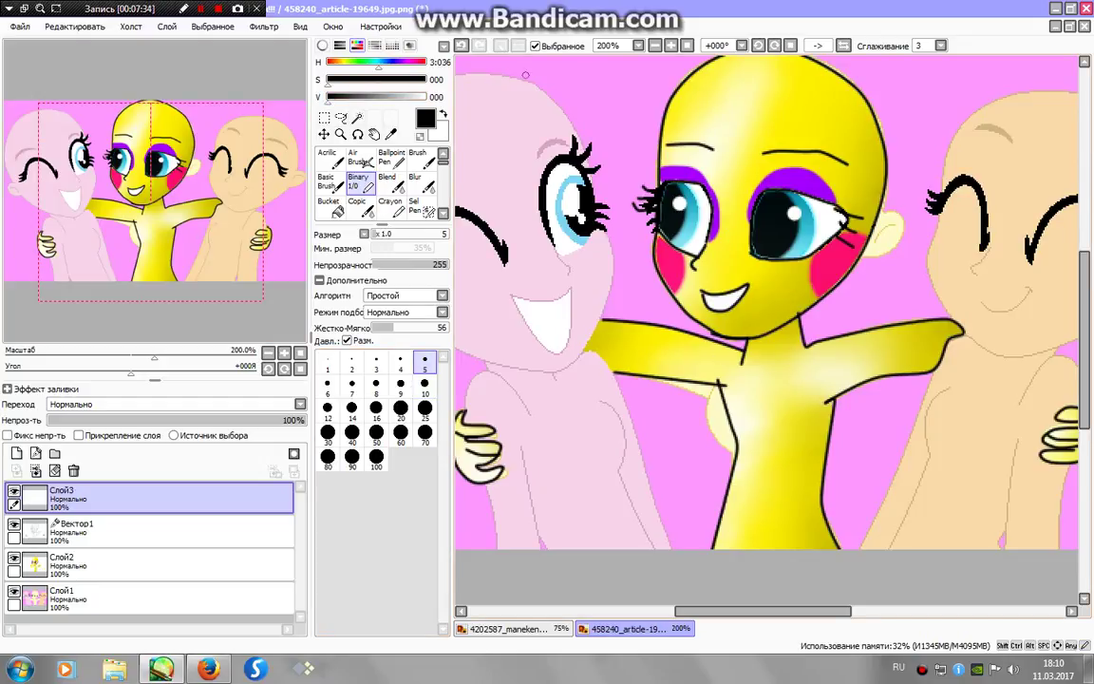
{"action": "left_click", "coordinate": [414, 63]}
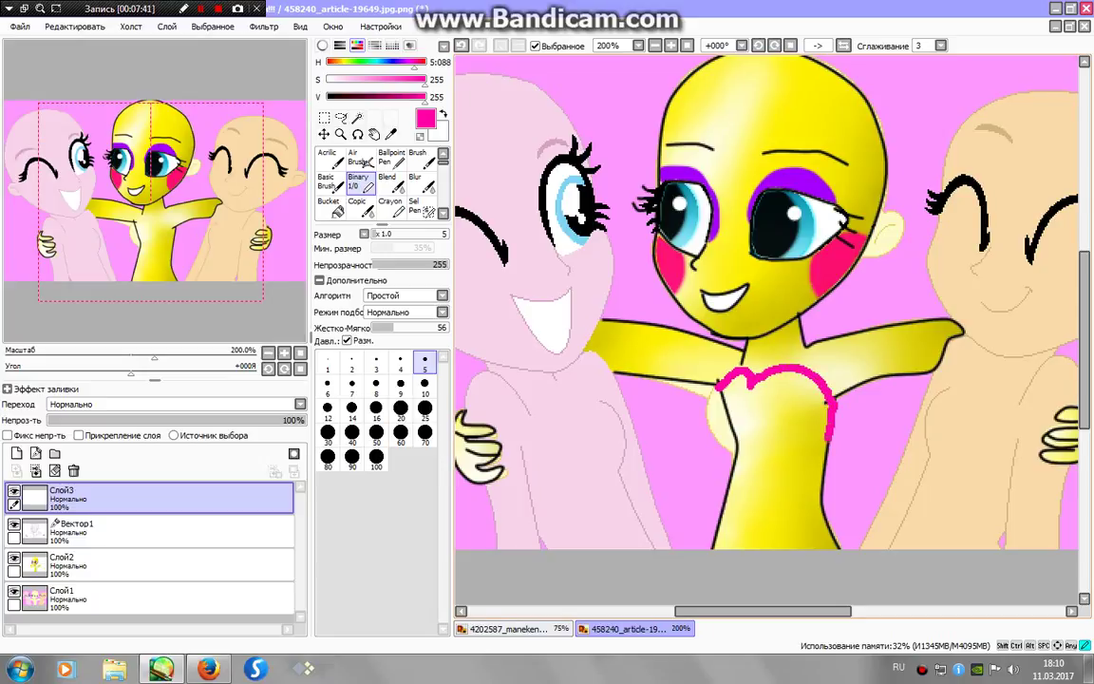
{"action": "left_click_drag", "start_coordinate": [819, 498], "coordinate": [835, 546]}
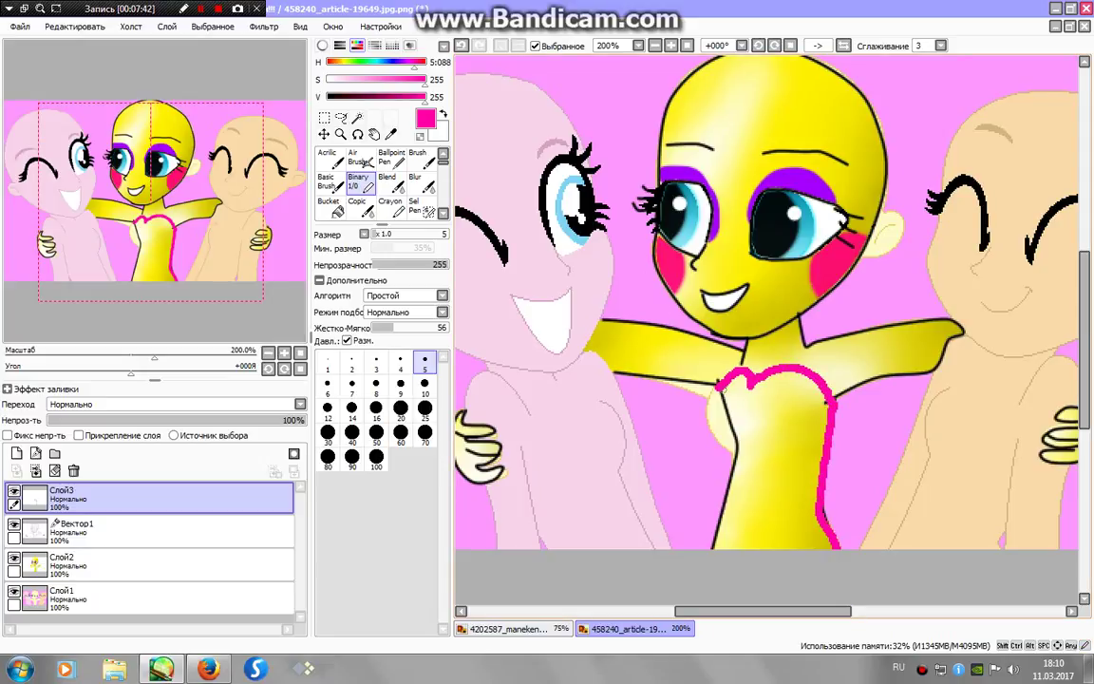
{"action": "left_click_drag", "start_coordinate": [738, 439], "coordinate": [690, 582]}
- Recolour the dress outline black with the Bucket
{"action": "left_click", "coordinate": [332, 208]}
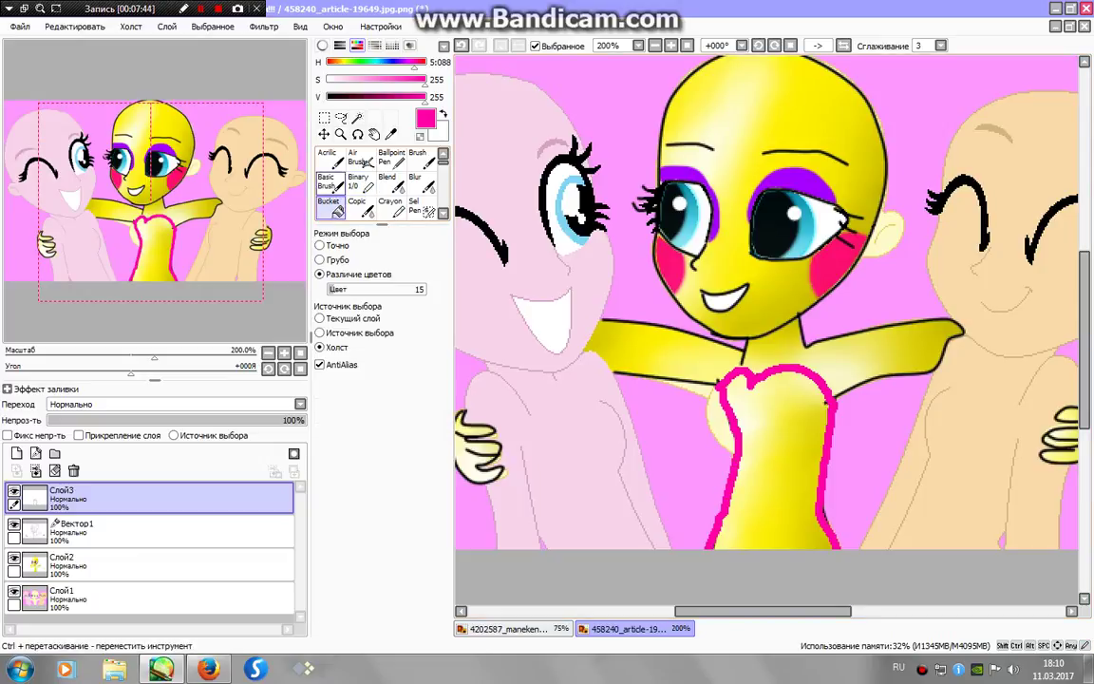
{"action": "left_click", "coordinate": [328, 97]}
{"action": "left_click", "coordinate": [737, 447]}
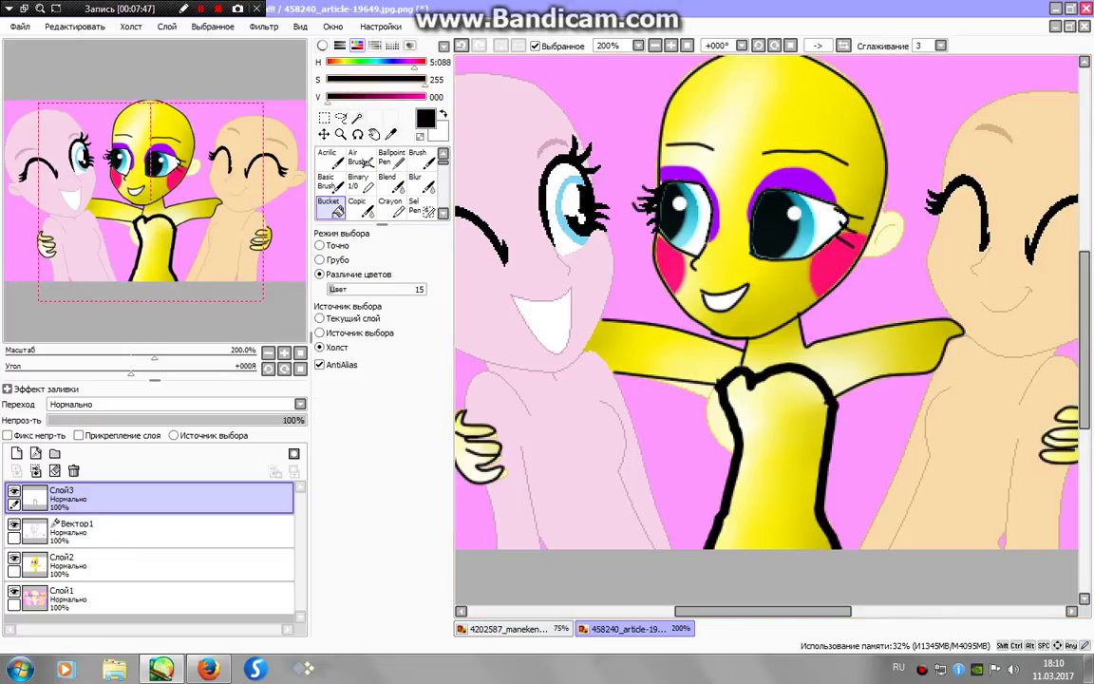
- Fill the dress with pink (H 5:088, S 255, V 255) while Слой1 and Слой2 are hidden, and show both layers again
{"action": "left_click_drag", "start_coordinate": [329, 98], "coordinate": [426, 98]}
{"action": "left_click", "coordinate": [14, 591]}
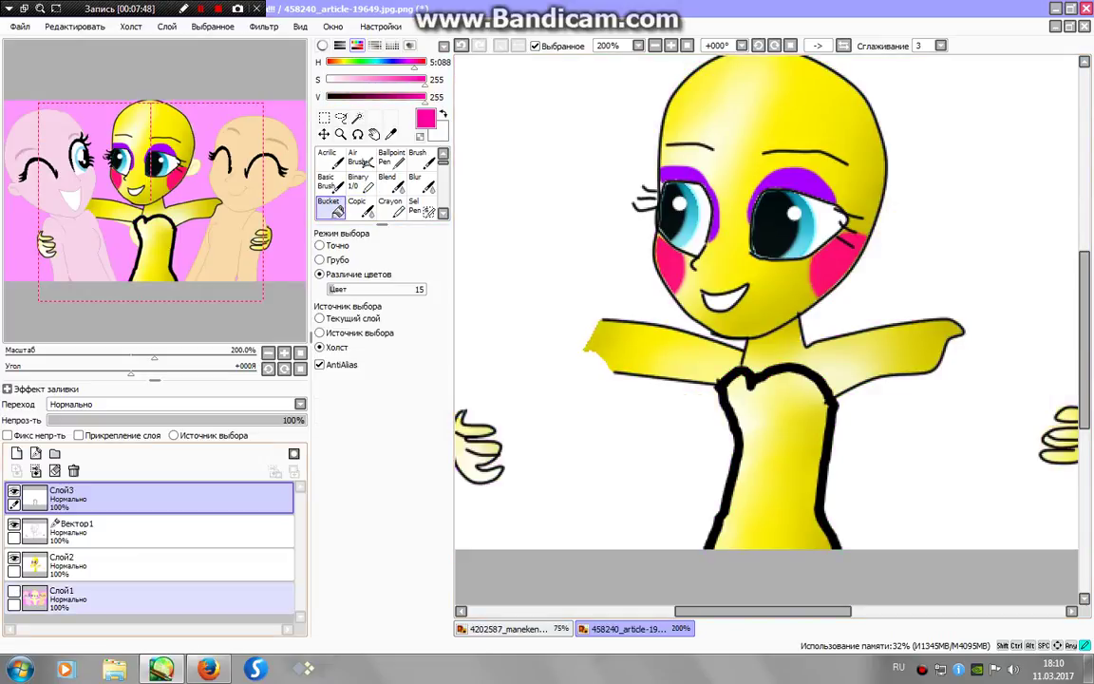
{"action": "left_click", "coordinate": [14, 557]}
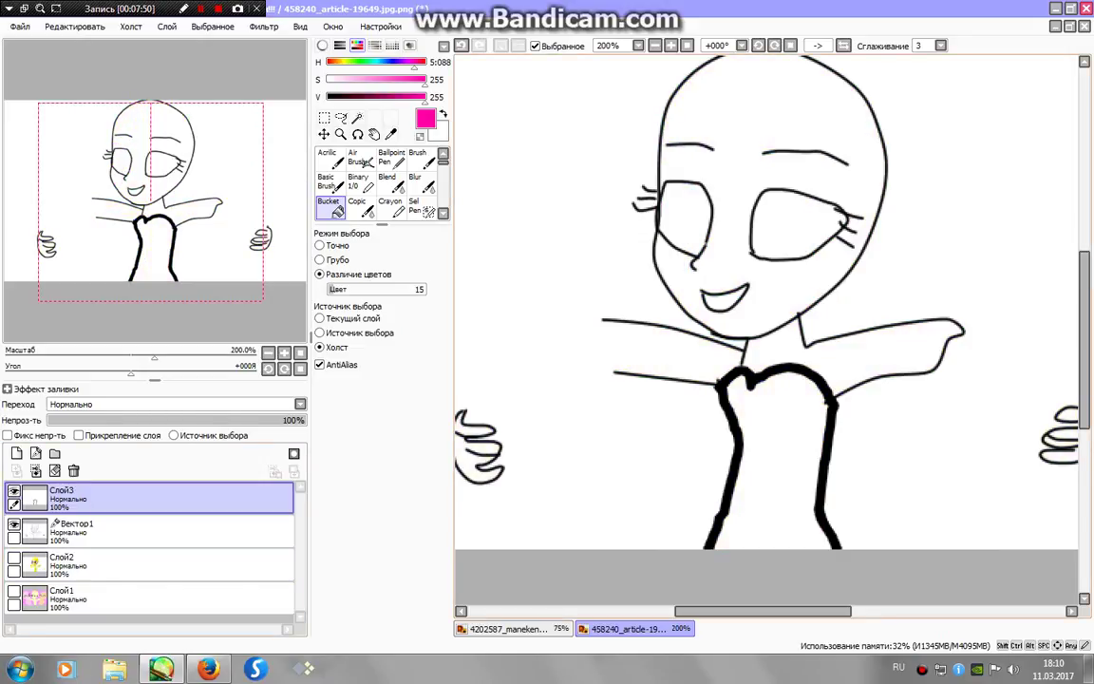
{"action": "left_click", "coordinate": [779, 446]}
{"action": "left_click", "coordinate": [14, 558]}
{"action": "left_click", "coordinate": [14, 591]}
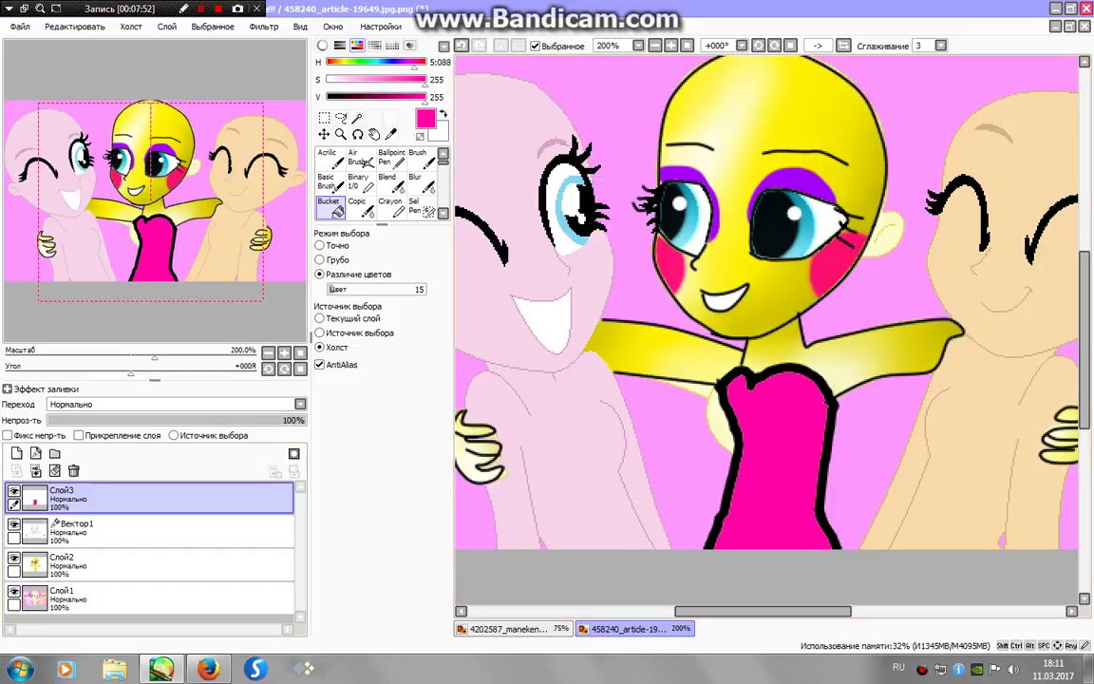
- Select the pink dress area, paint a dark pink shadow (V 148) along its right side, and soften it with the Blur brush at size 20
{"action": "left_click", "coordinate": [357, 115]}
{"action": "left_click", "coordinate": [774, 456]}
{"action": "left_click", "coordinate": [357, 181]}
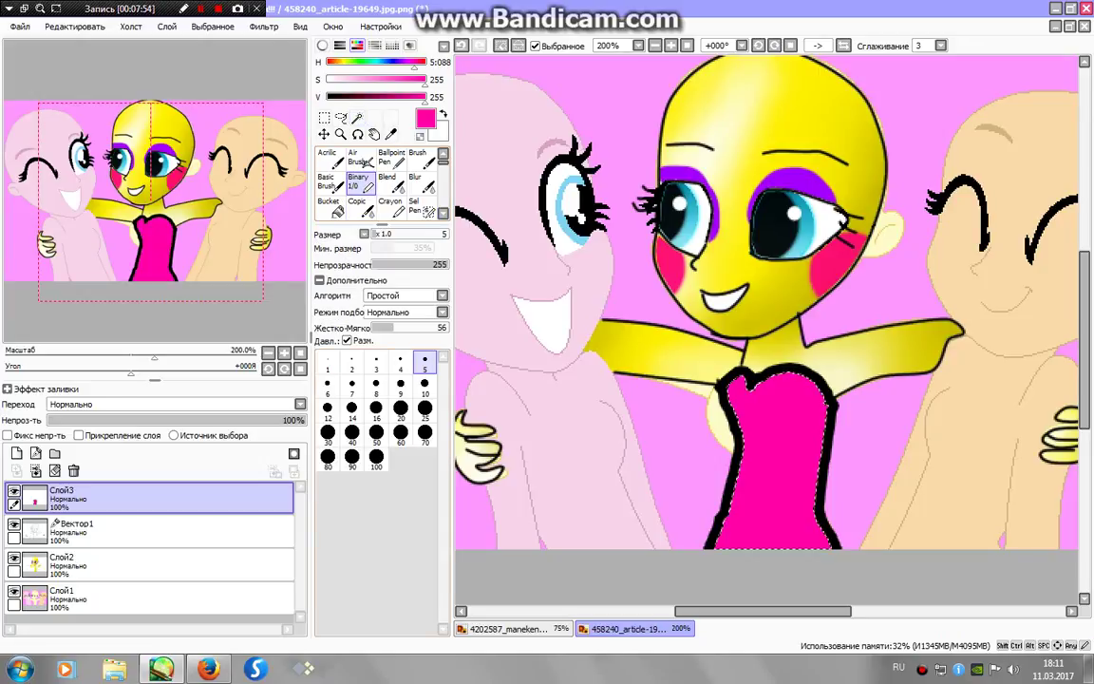
{"action": "left_click", "coordinate": [383, 97]}
{"action": "mouse_move", "coordinate": [799, 376]}
{"action": "left_mouse_down"}
{"action": "mouse_move", "coordinate": [819, 311]}
{"action": "mouse_move", "coordinate": [815, 478]}
{"action": "left_mouse_up"}
{"action": "left_click", "coordinate": [420, 205]}
{"action": "left_click", "coordinate": [420, 184]}
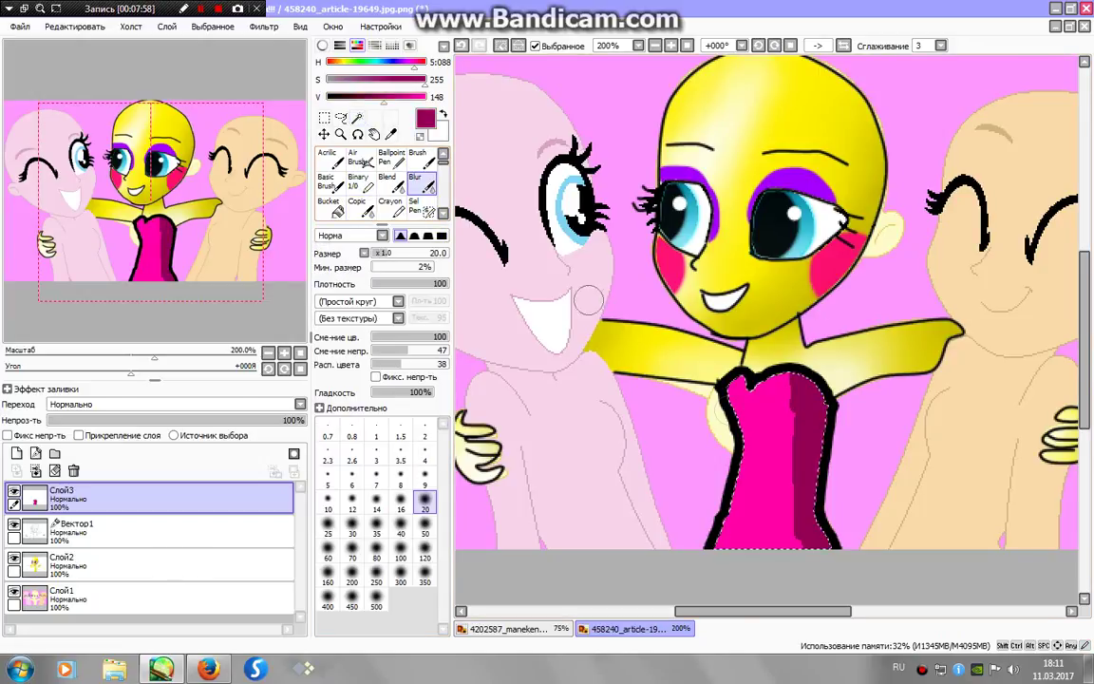
{"action": "left_click_drag", "start_coordinate": [792, 543], "coordinate": [785, 297]}
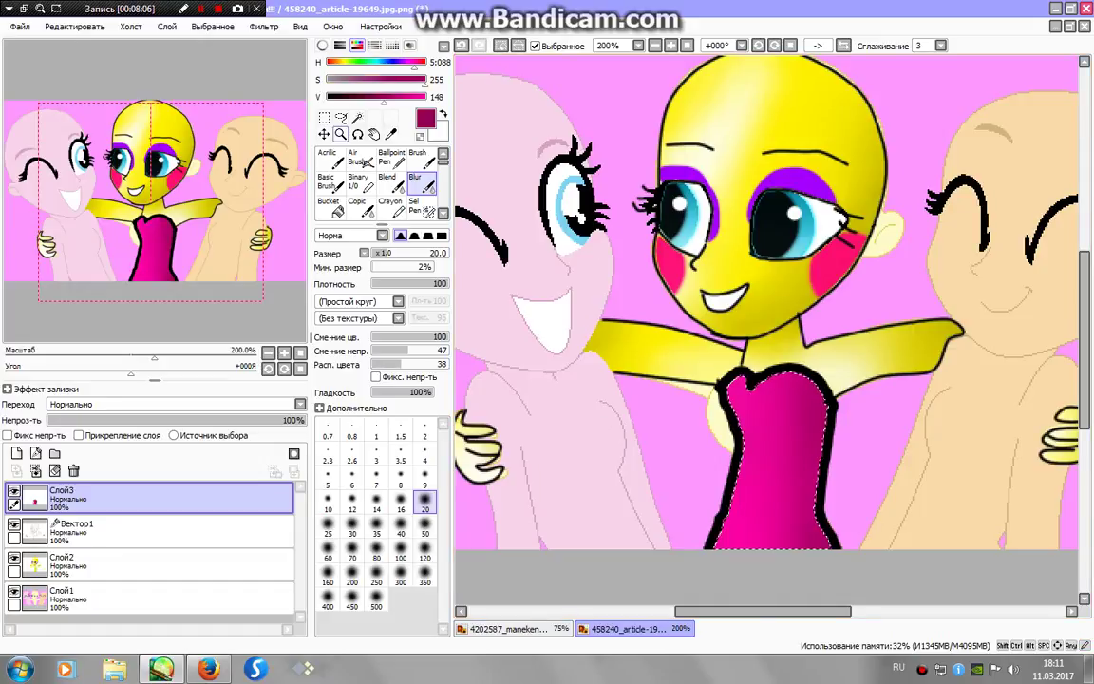
- Paint a white highlight along the dress's left side with the Binary brush at size 10 and blend it into the pink with the Blur brush
{"action": "left_click", "coordinate": [357, 180]}
{"action": "left_click_drag", "start_coordinate": [385, 97], "coordinate": [427, 97]}
{"action": "left_click_drag", "start_coordinate": [424, 79], "coordinate": [327, 80]}
{"action": "mouse_move", "coordinate": [709, 437]}
{"action": "left_mouse_down"}
{"action": "mouse_move", "coordinate": [737, 429]}
{"action": "mouse_move", "coordinate": [782, 337]}
{"action": "mouse_move", "coordinate": [758, 535]}
{"action": "left_mouse_up"}
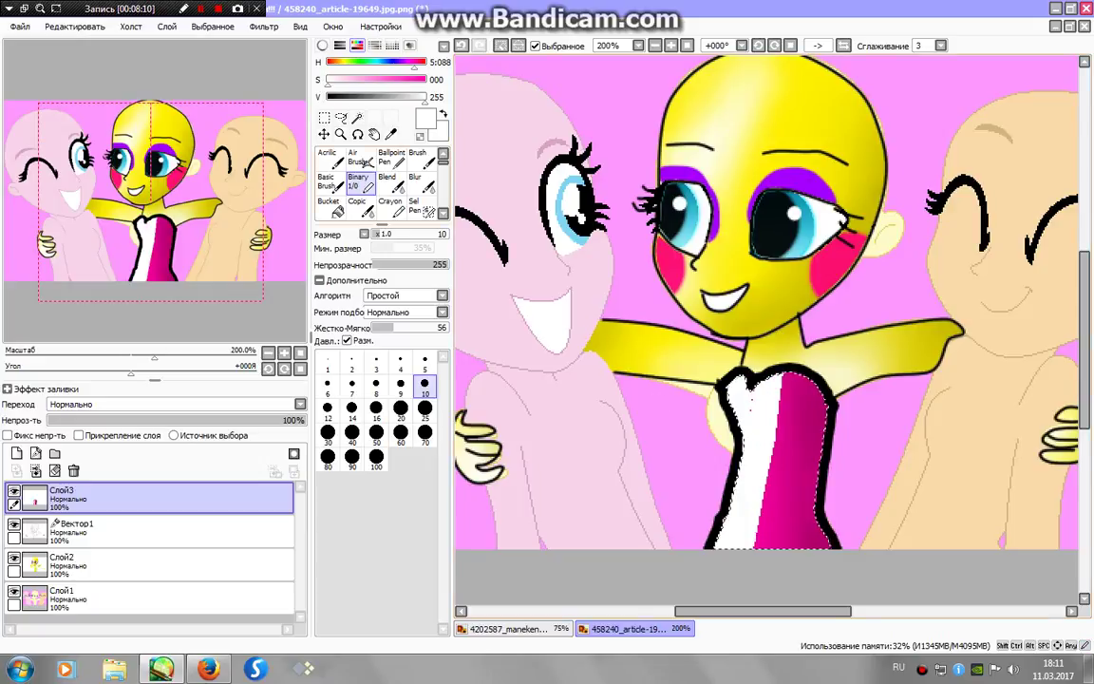
{"action": "left_click", "coordinate": [419, 181]}
{"action": "mouse_move", "coordinate": [776, 366]}
{"action": "left_mouse_down"}
{"action": "mouse_move", "coordinate": [751, 479]}
{"action": "mouse_move", "coordinate": [789, 370]}
{"action": "mouse_move", "coordinate": [757, 589]}
{"action": "left_mouse_up"}
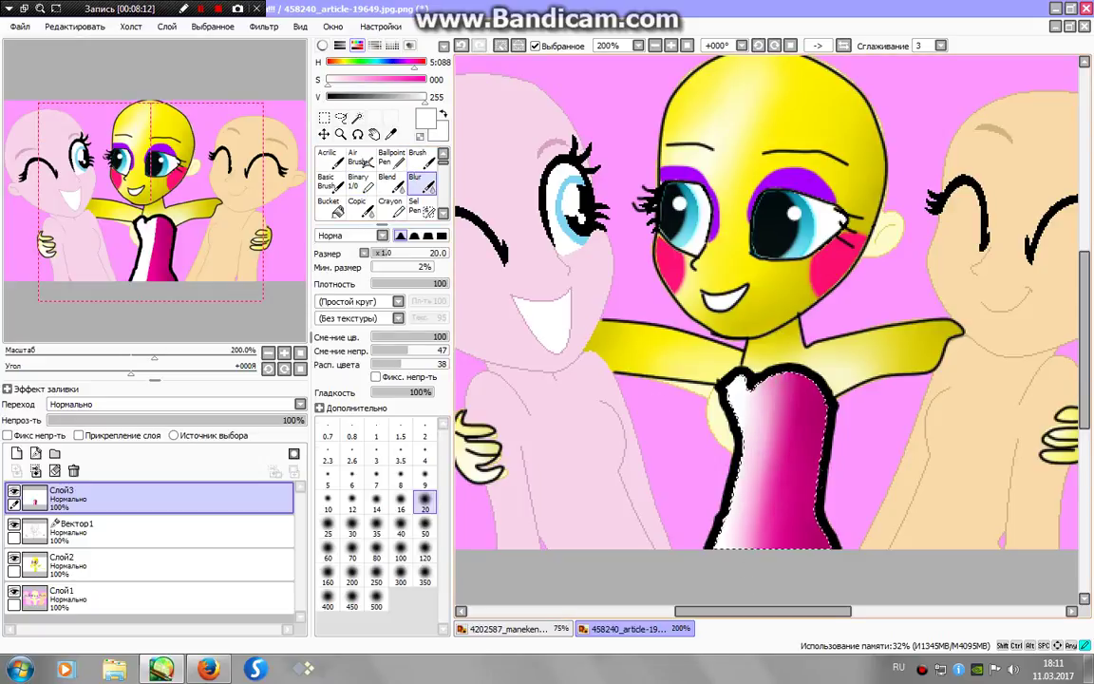
{"action": "mouse_move", "coordinate": [803, 380]}
{"action": "left_mouse_down"}
{"action": "mouse_move", "coordinate": [766, 553]}
{"action": "mouse_move", "coordinate": [737, 558]}
{"action": "mouse_move", "coordinate": [763, 359]}
{"action": "left_mouse_up"}
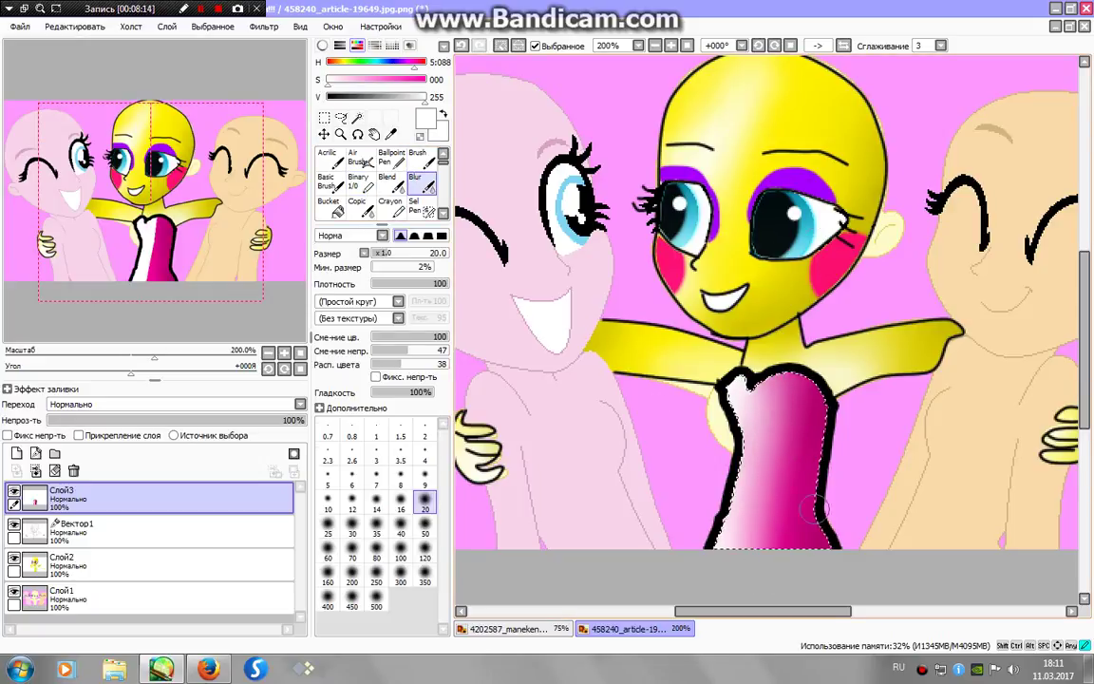
{"action": "left_click_drag", "start_coordinate": [814, 510], "coordinate": [735, 458]}
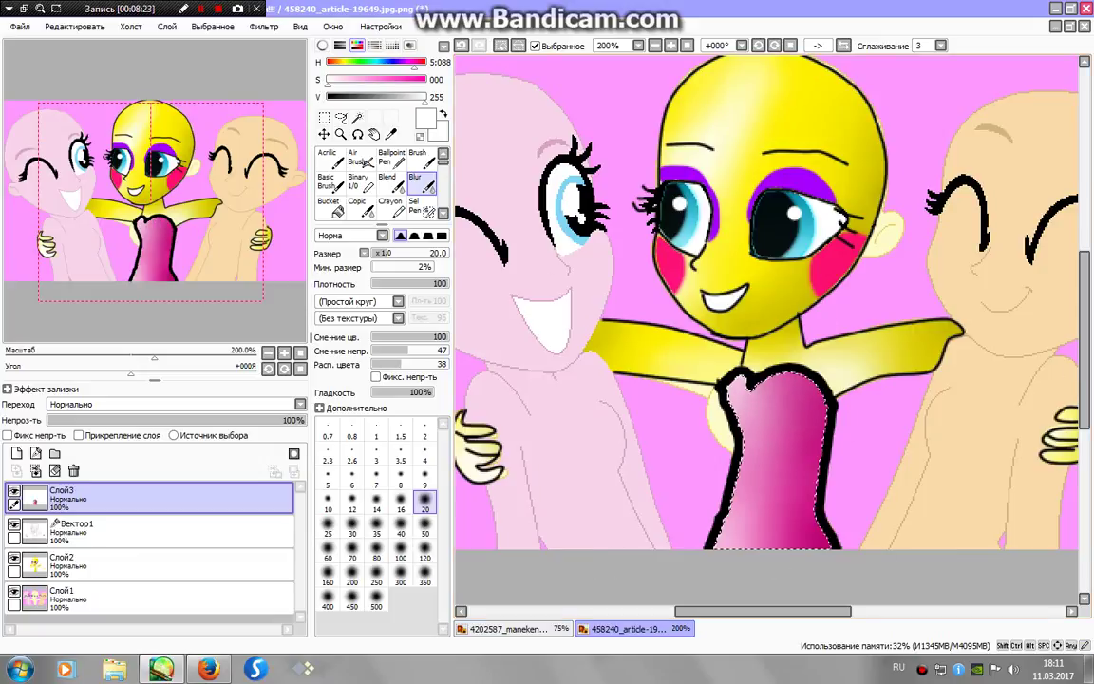
- Clear the dress selection and outline the middle figure's hair in black on a new layer with the Binary brush at size 5
{"action": "left_click", "coordinate": [501, 45]}
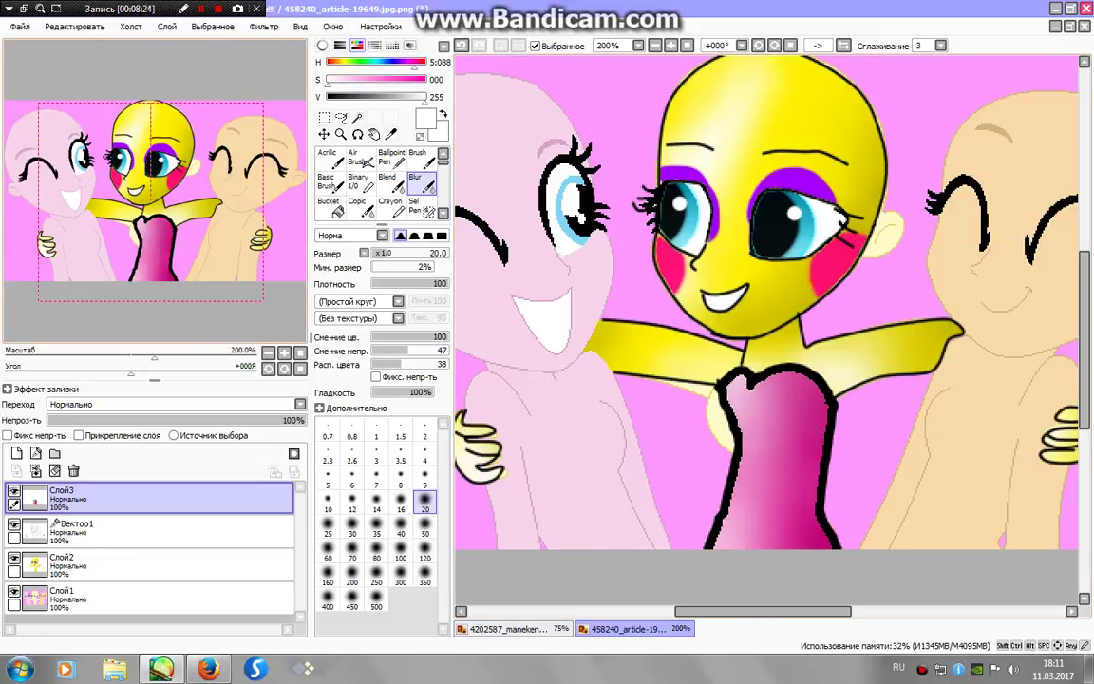
{"action": "left_click_drag", "start_coordinate": [140, 200], "coordinate": [155, 182]}
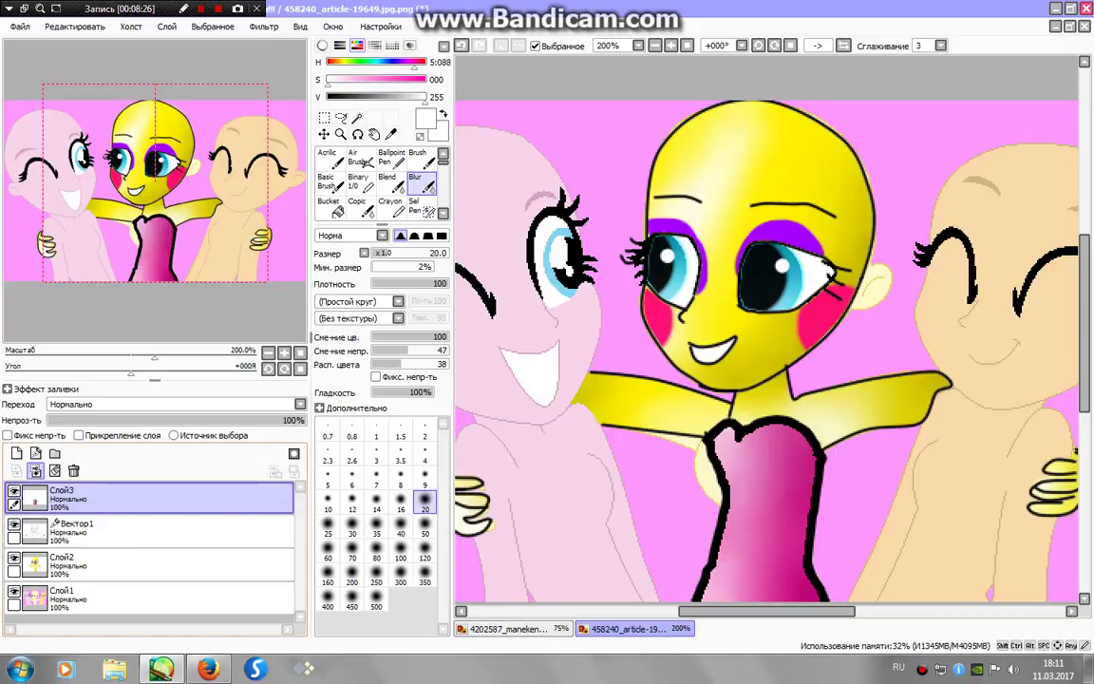
{"action": "left_click", "coordinate": [17, 455]}
{"action": "left_click", "coordinate": [361, 184]}
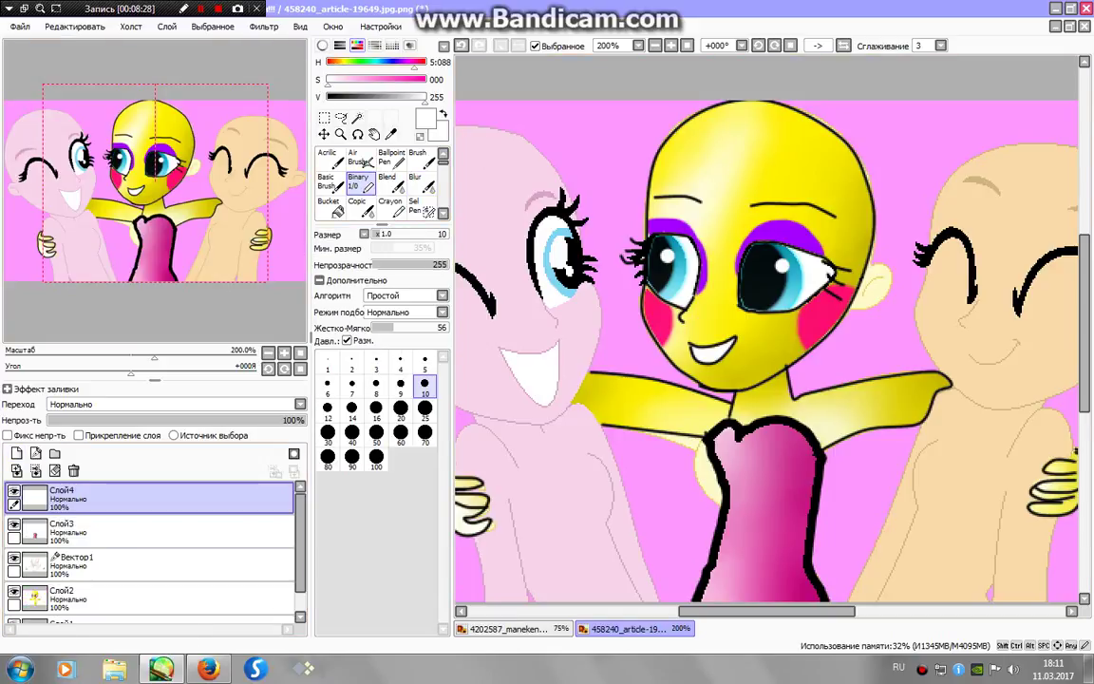
{"action": "left_click", "coordinate": [327, 96]}
{"action": "left_click", "coordinate": [424, 360]}
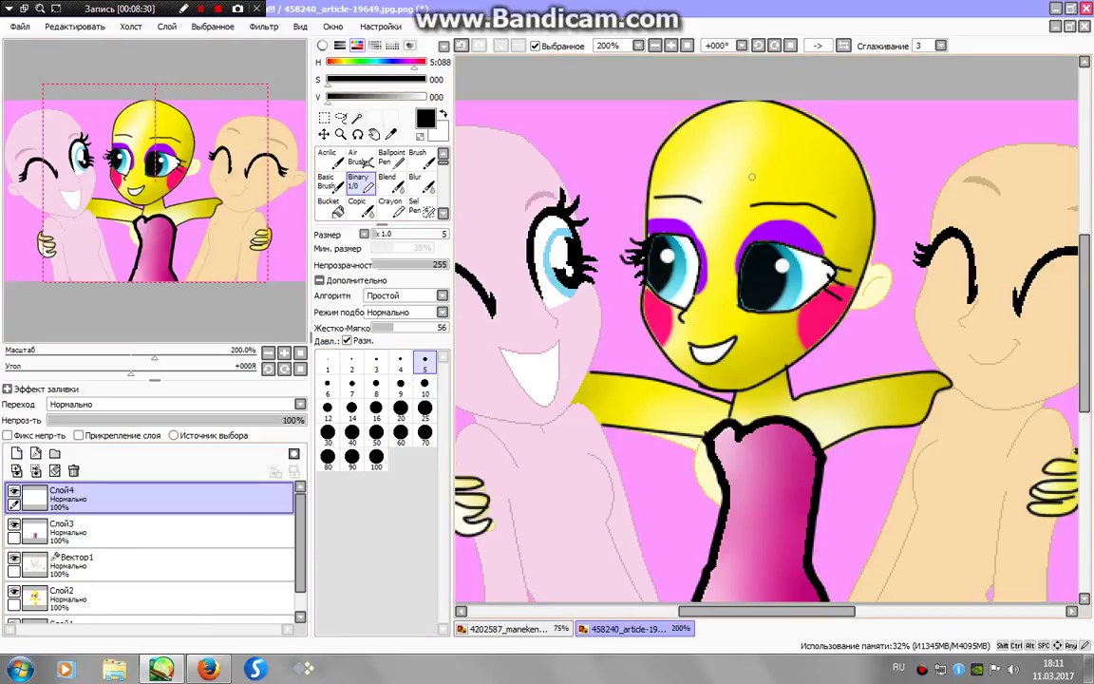
{"action": "mouse_move", "coordinate": [781, 140]}
{"action": "left_mouse_down"}
{"action": "mouse_move", "coordinate": [771, 181]}
{"action": "mouse_move", "coordinate": [722, 235]}
{"action": "mouse_move", "coordinate": [668, 255]}
{"action": "left_mouse_up"}
{"action": "mouse_move", "coordinate": [622, 311]}
{"action": "left_mouse_down"}
{"action": "mouse_move", "coordinate": [621, 282]}
{"action": "mouse_move", "coordinate": [643, 133]}
{"action": "left_mouse_up"}
{"action": "mouse_move", "coordinate": [767, 168]}
{"action": "left_mouse_down"}
{"action": "mouse_move", "coordinate": [808, 360]}
{"action": "mouse_move", "coordinate": [799, 418]}
{"action": "mouse_move", "coordinate": [758, 454]}
{"action": "mouse_move", "coordinate": [879, 358]}
{"action": "mouse_move", "coordinate": [934, 200]}
{"action": "mouse_move", "coordinate": [910, 131]}
{"action": "mouse_move", "coordinate": [775, 65]}
{"action": "left_mouse_up"}
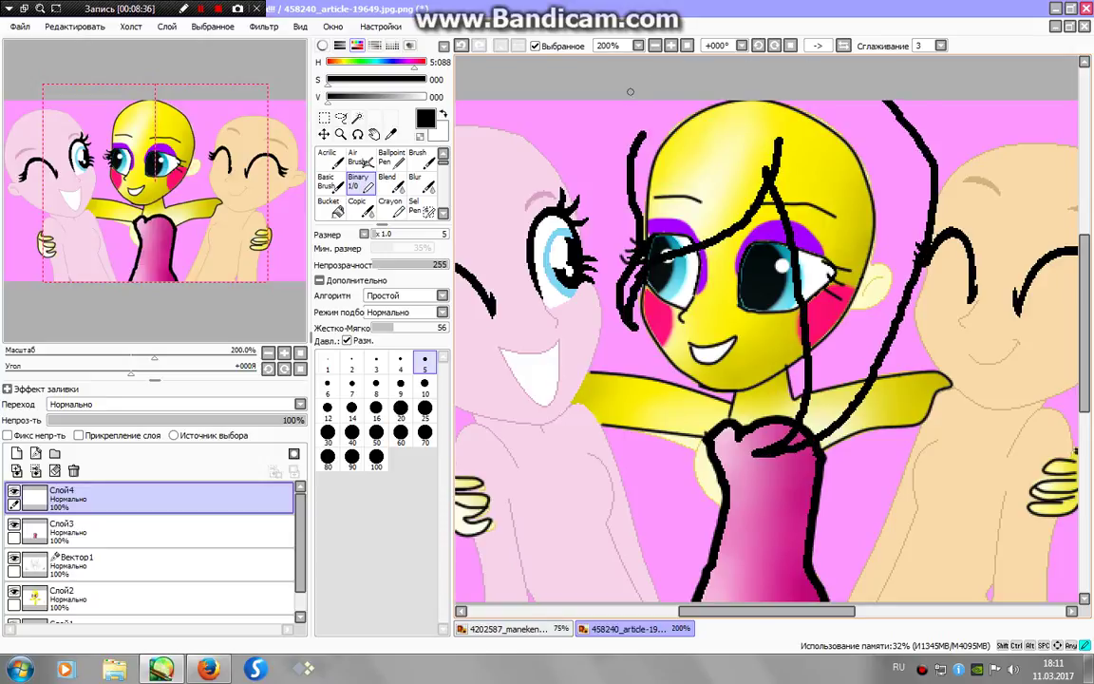
{"action": "mouse_move", "coordinate": [631, 92]}
{"action": "left_mouse_down"}
{"action": "mouse_move", "coordinate": [577, 205]}
{"action": "mouse_move", "coordinate": [633, 166]}
{"action": "left_mouse_up"}
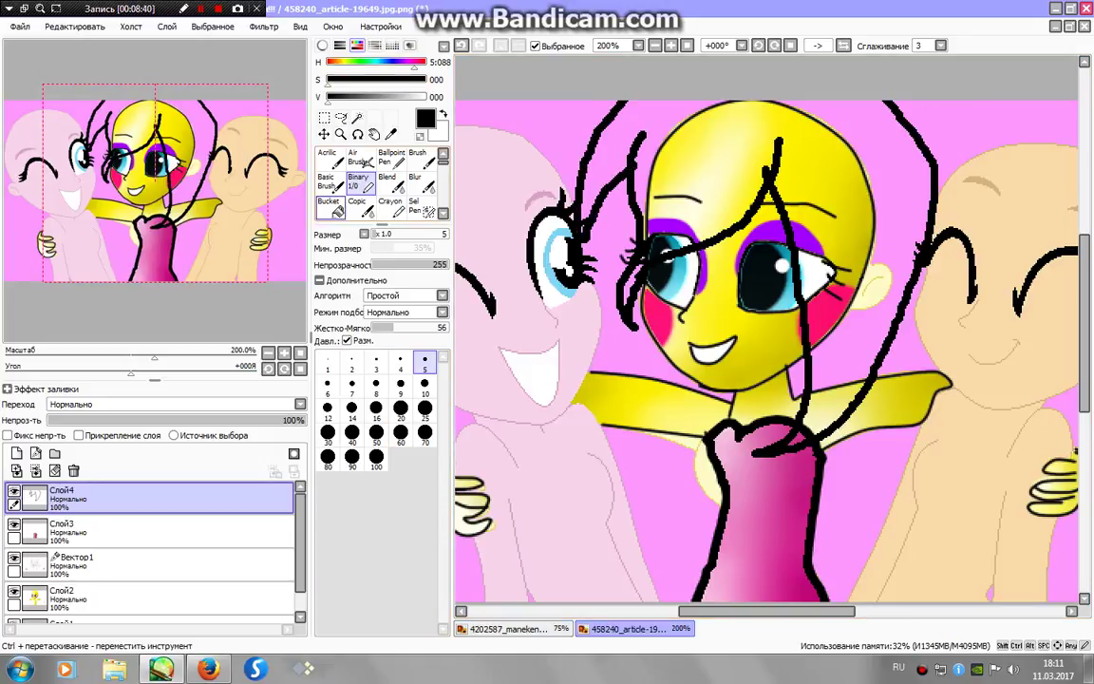
- Fill the hair with yellow (H 0:228, S 255, V 255) while Слой2, Вектор1 and Слой1 are hidden, and show the layers again
{"action": "left_click", "coordinate": [329, 205]}
{"action": "left_click", "coordinate": [425, 81]}
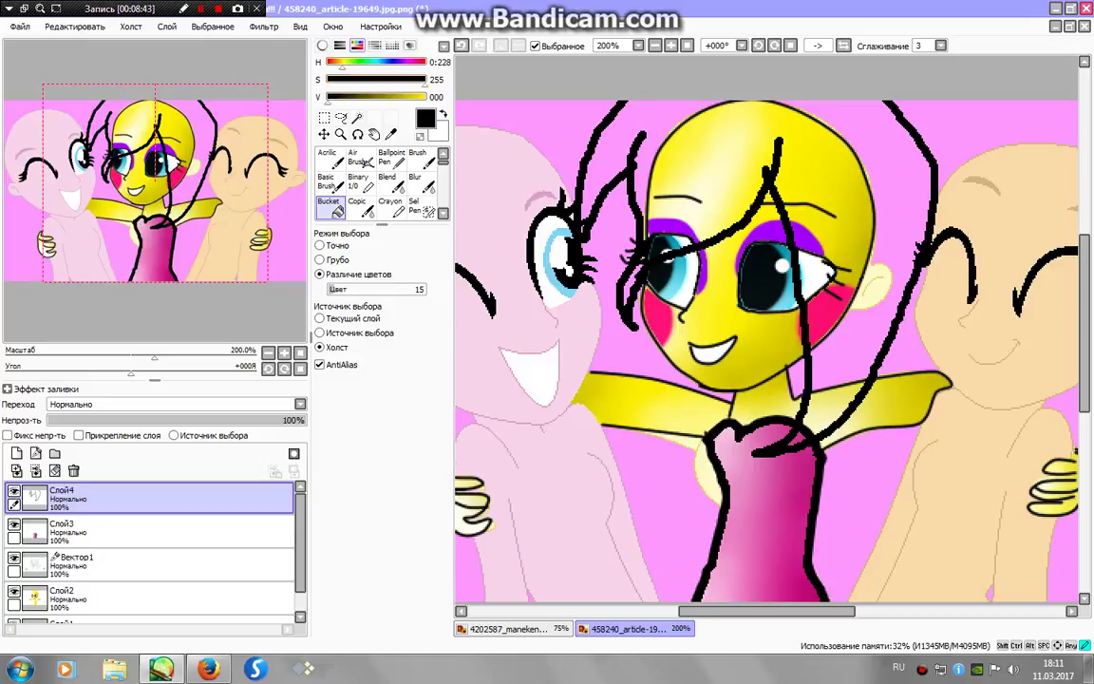
{"action": "left_click", "coordinate": [424, 98]}
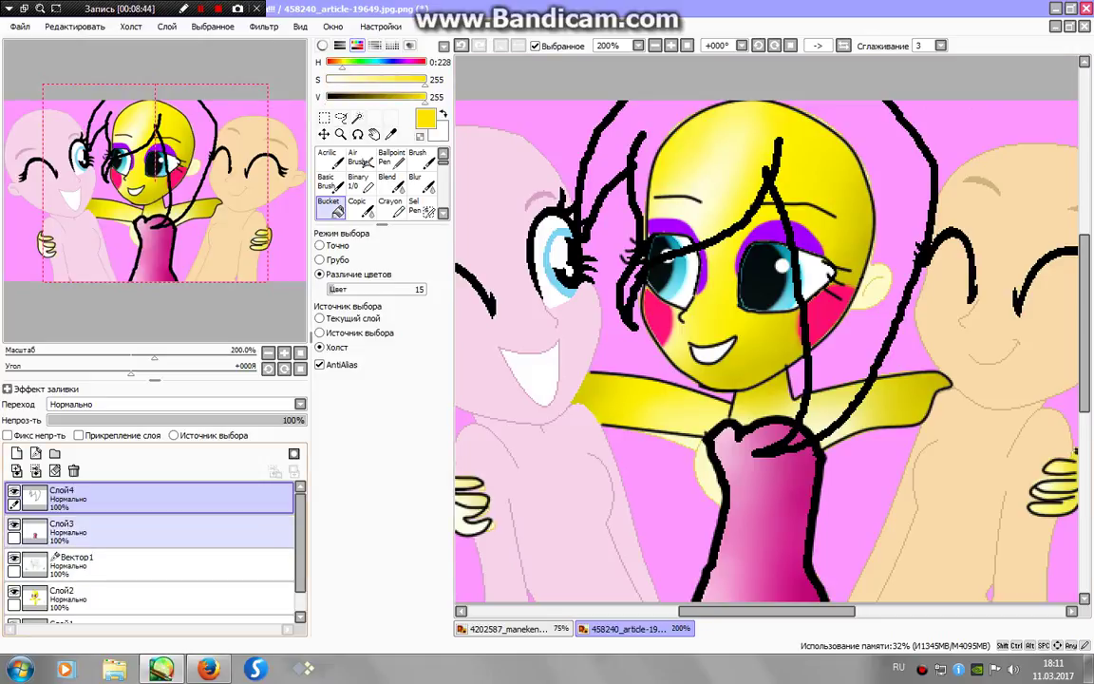
{"action": "left_click", "coordinate": [13, 591]}
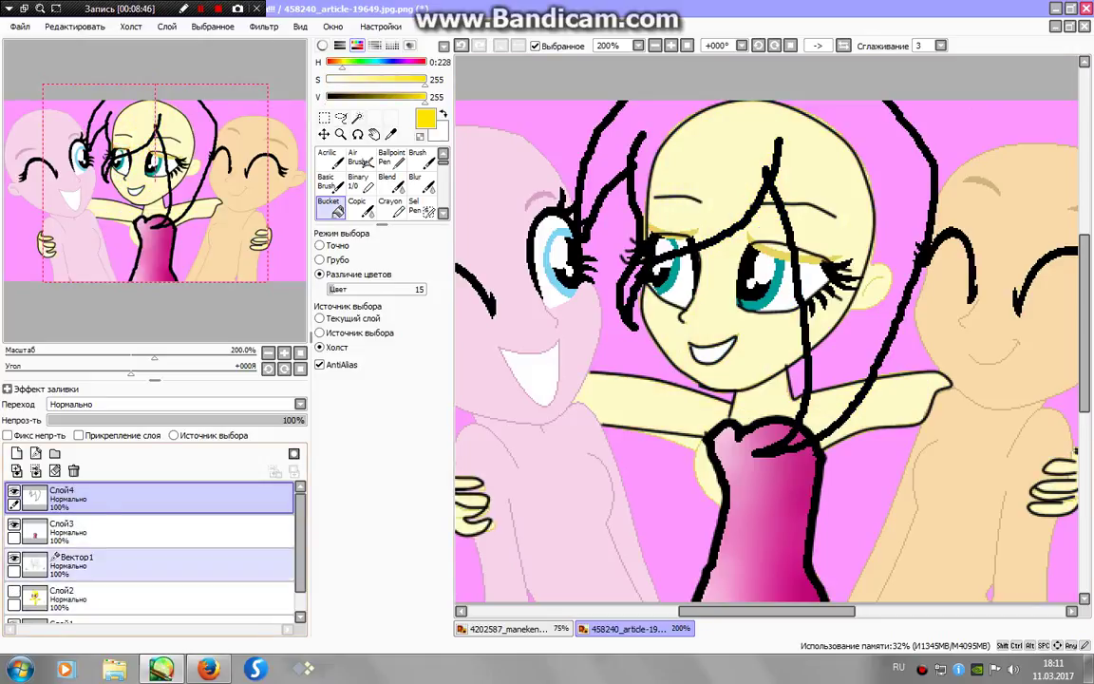
{"action": "left_click_drag", "start_coordinate": [300, 549], "coordinate": [300, 572]}
{"action": "left_click", "coordinate": [14, 533]}
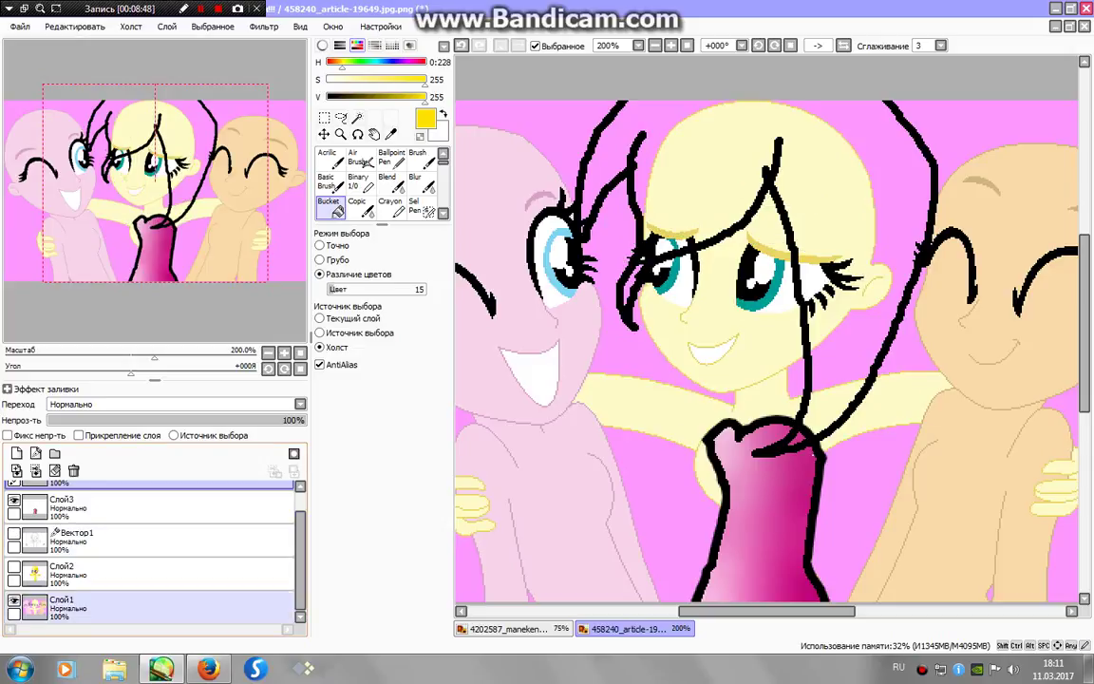
{"action": "left_click", "coordinate": [13, 600]}
{"action": "left_click", "coordinate": [703, 180]}
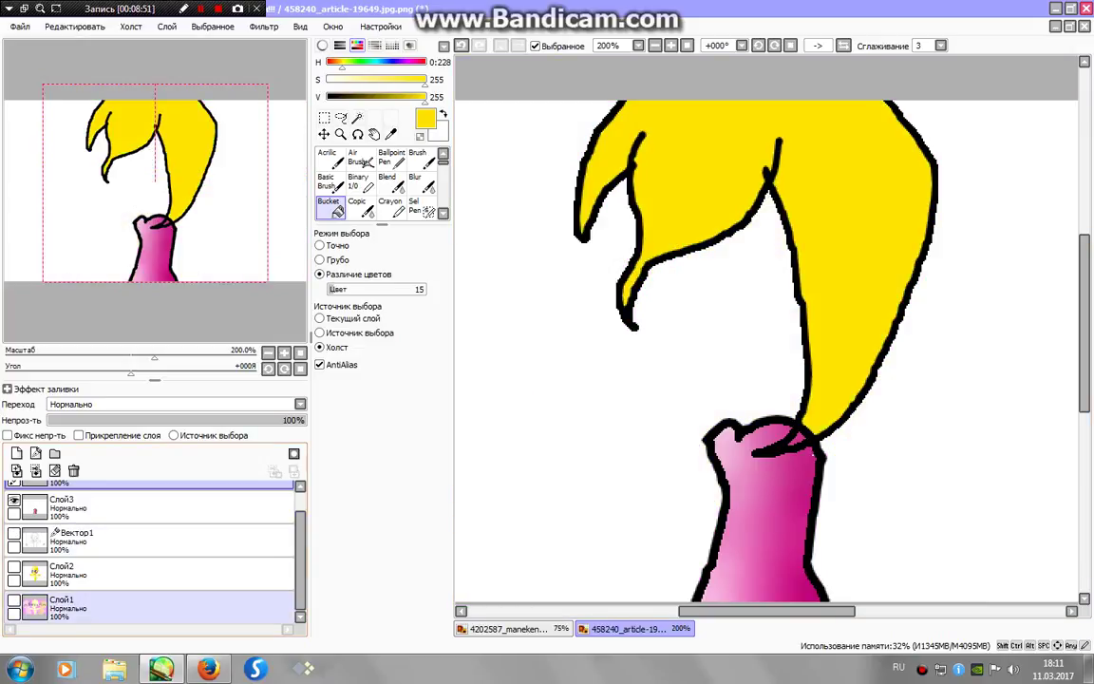
{"action": "left_click", "coordinate": [13, 600]}
{"action": "left_click", "coordinate": [13, 568]}
{"action": "left_click", "coordinate": [13, 533]}
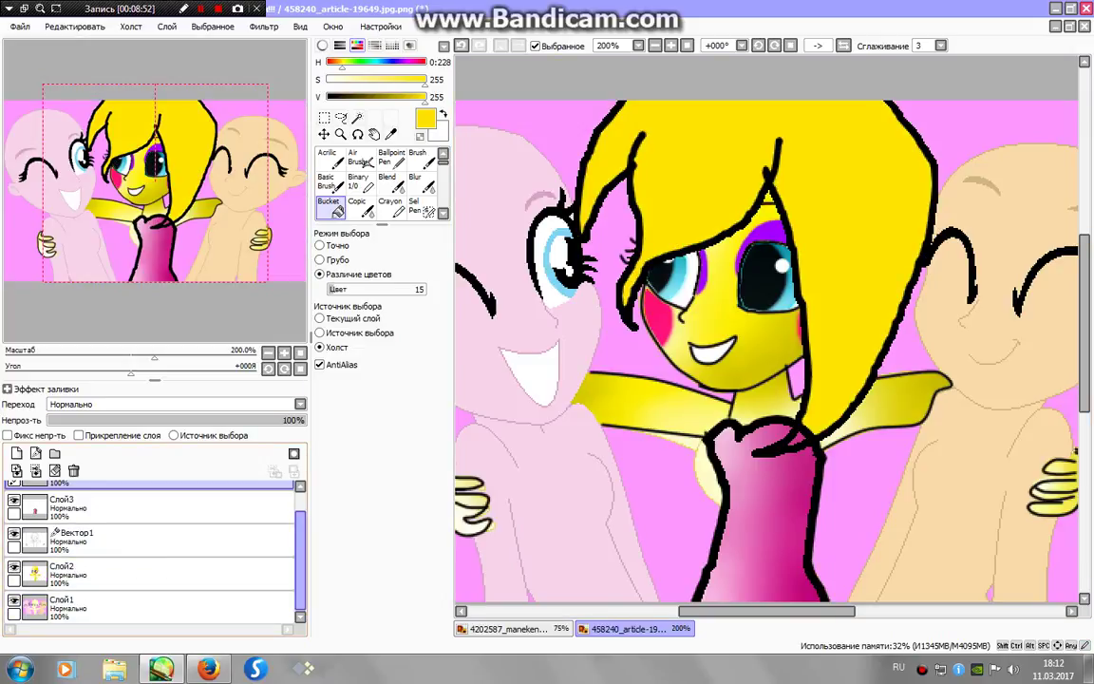
{"action": "left_click_drag", "start_coordinate": [301, 562], "coordinate": [301, 538]}
- Select the yellow hair area and paint dark yellow shadow strands (V 178) over it with the Binary brush at size 10
{"action": "left_click", "coordinate": [359, 181]}
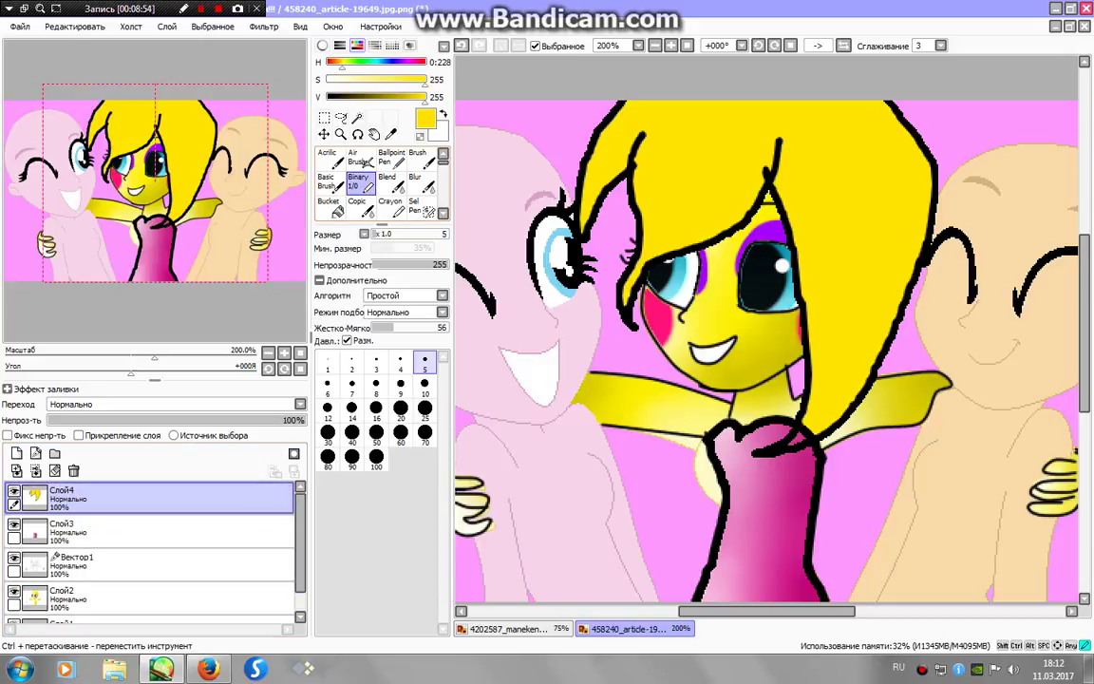
{"action": "left_click", "coordinate": [357, 117]}
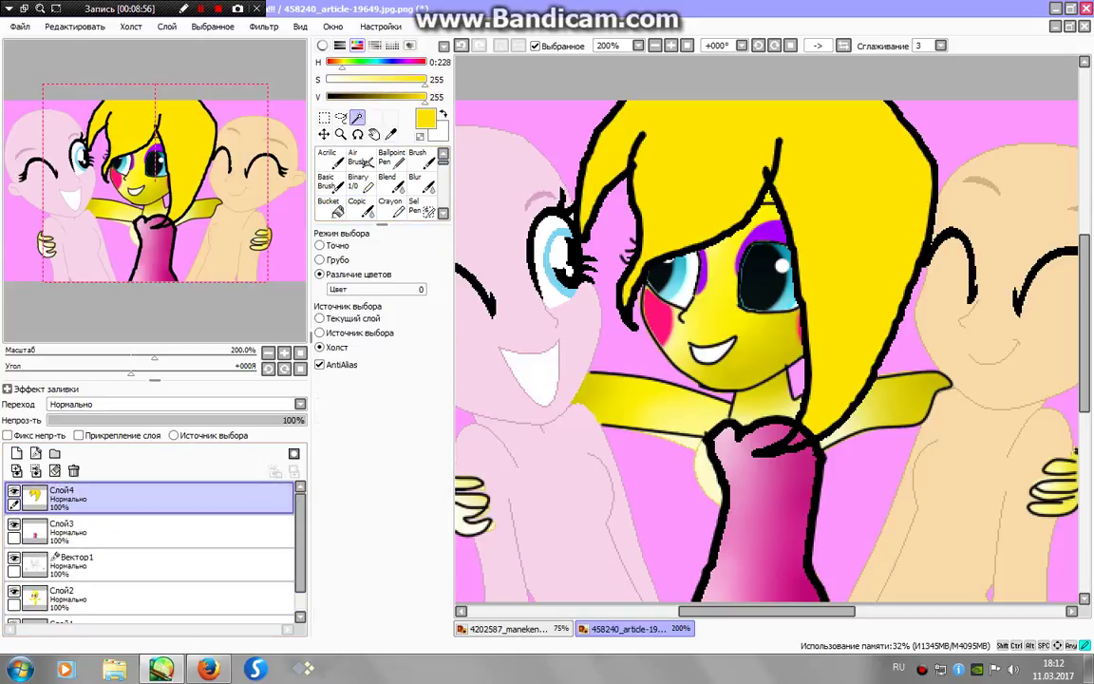
{"action": "left_click", "coordinate": [808, 190]}
{"action": "left_click", "coordinate": [361, 183]}
{"action": "left_click", "coordinate": [396, 98]}
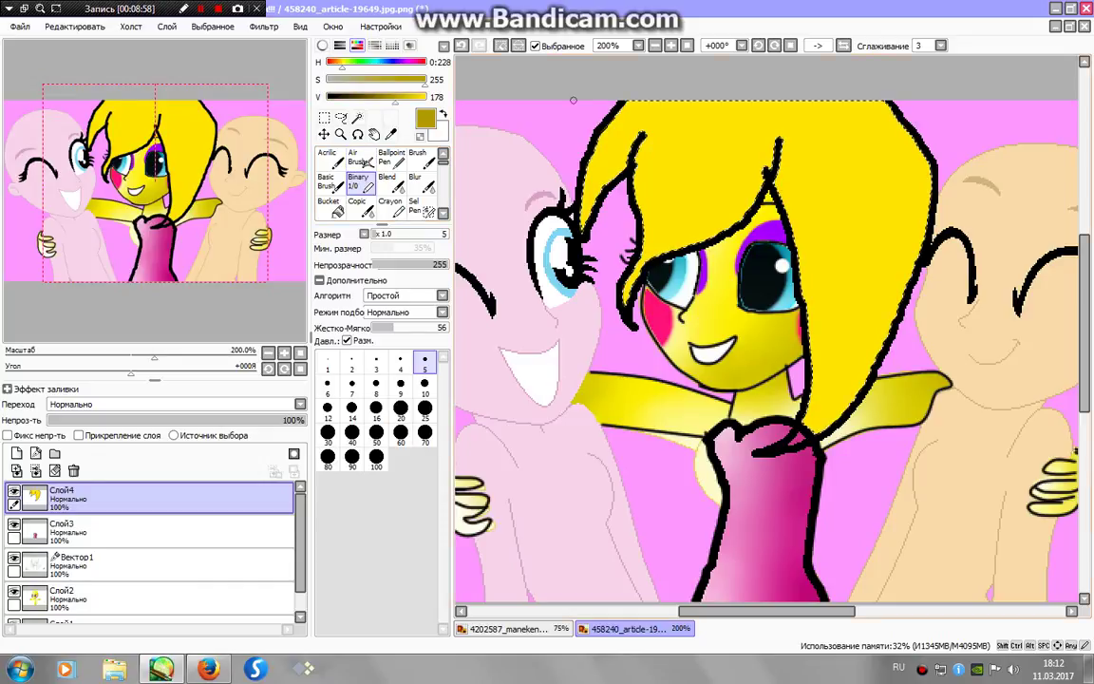
{"action": "mouse_move", "coordinate": [860, 135]}
{"action": "left_mouse_down"}
{"action": "mouse_move", "coordinate": [901, 131]}
{"action": "mouse_move", "coordinate": [950, 64]}
{"action": "left_mouse_up"}
{"action": "left_click", "coordinate": [460, 45]}
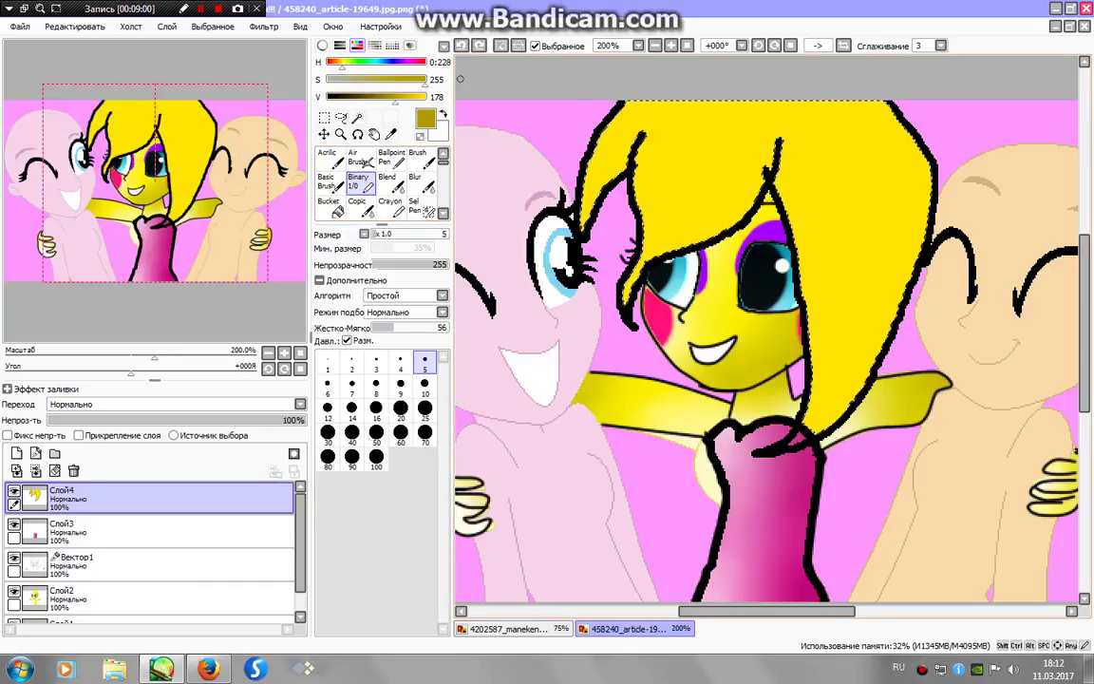
{"action": "left_click", "coordinate": [425, 383]}
{"action": "left_click_drag", "start_coordinate": [770, 152], "coordinate": [824, 433]}
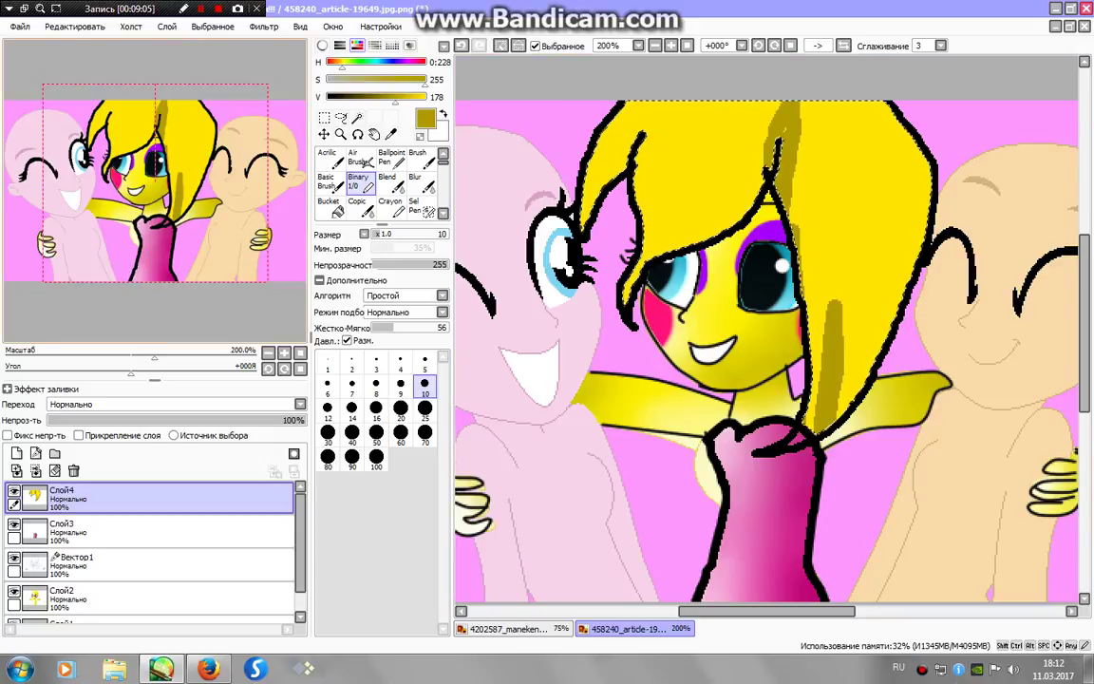
{"action": "left_click_drag", "start_coordinate": [771, 190], "coordinate": [627, 321]}
{"action": "mouse_move", "coordinate": [701, 245]}
{"action": "left_mouse_down"}
{"action": "mouse_move", "coordinate": [675, 107]}
{"action": "mouse_move", "coordinate": [609, 214]}
{"action": "left_mouse_up"}
- Soften the dark shadow strands into the yellow hair with the Blur brush at size 20
{"action": "left_click", "coordinate": [415, 180]}
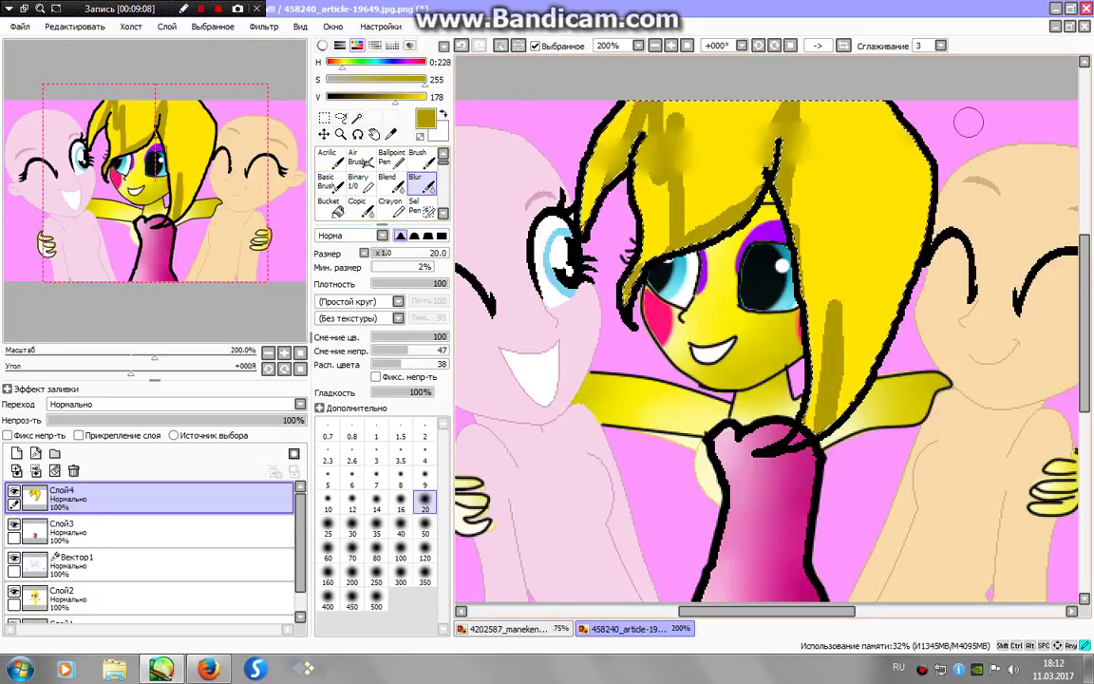
{"action": "mouse_move", "coordinate": [671, 168]}
{"action": "left_mouse_down"}
{"action": "mouse_move", "coordinate": [876, 152]}
{"action": "mouse_move", "coordinate": [640, 230]}
{"action": "mouse_move", "coordinate": [699, 250]}
{"action": "left_mouse_up"}
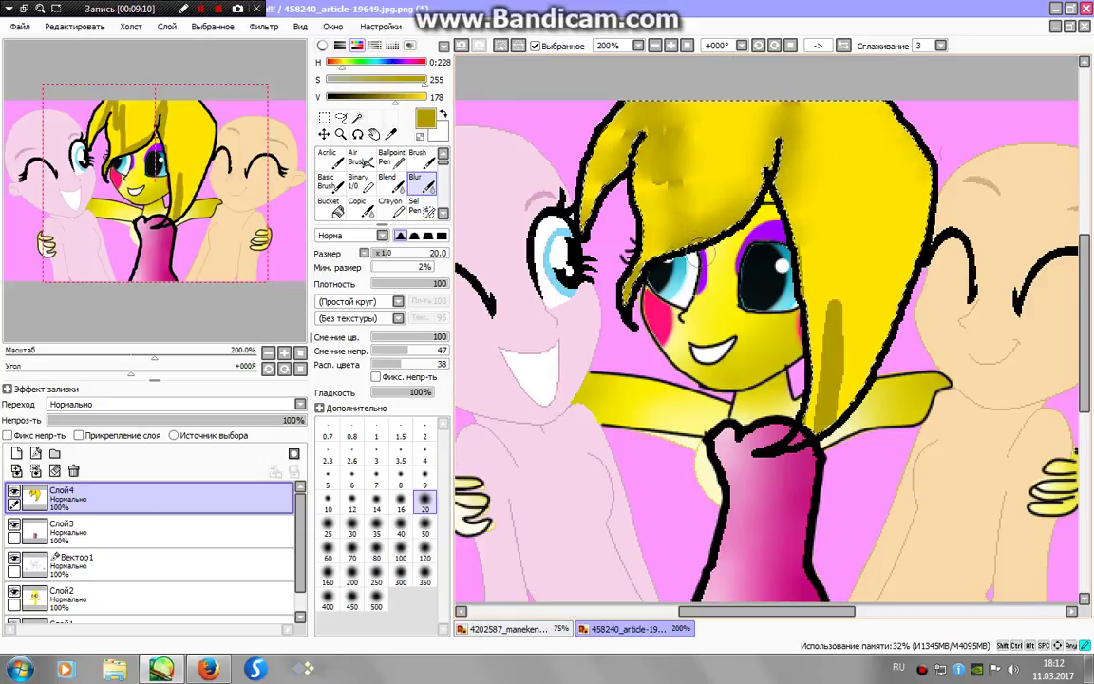
{"action": "mouse_move", "coordinate": [491, 161]}
{"action": "left_mouse_down"}
{"action": "mouse_move", "coordinate": [1078, 139]}
{"action": "mouse_move", "coordinate": [830, 309]}
{"action": "mouse_move", "coordinate": [823, 337]}
{"action": "mouse_move", "coordinate": [994, 368]}
{"action": "left_mouse_up"}
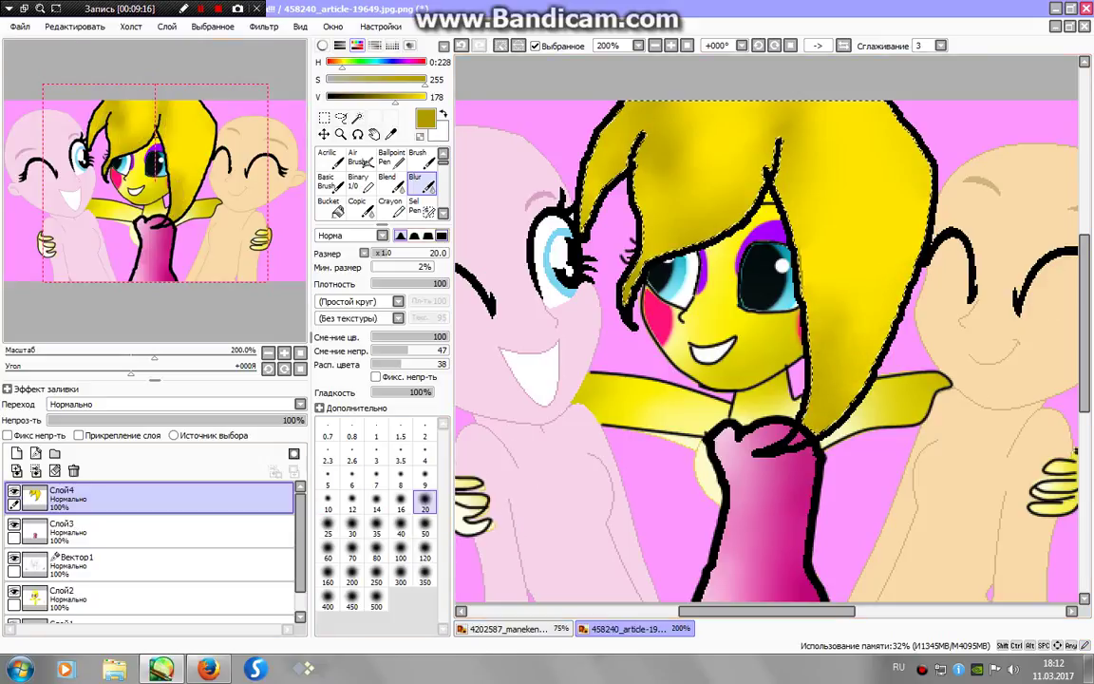
- Extend the selection over the hair tip above the dress with Sel Pen, then paint the tip dark yellow and blur it
{"action": "left_click", "coordinate": [419, 206]}
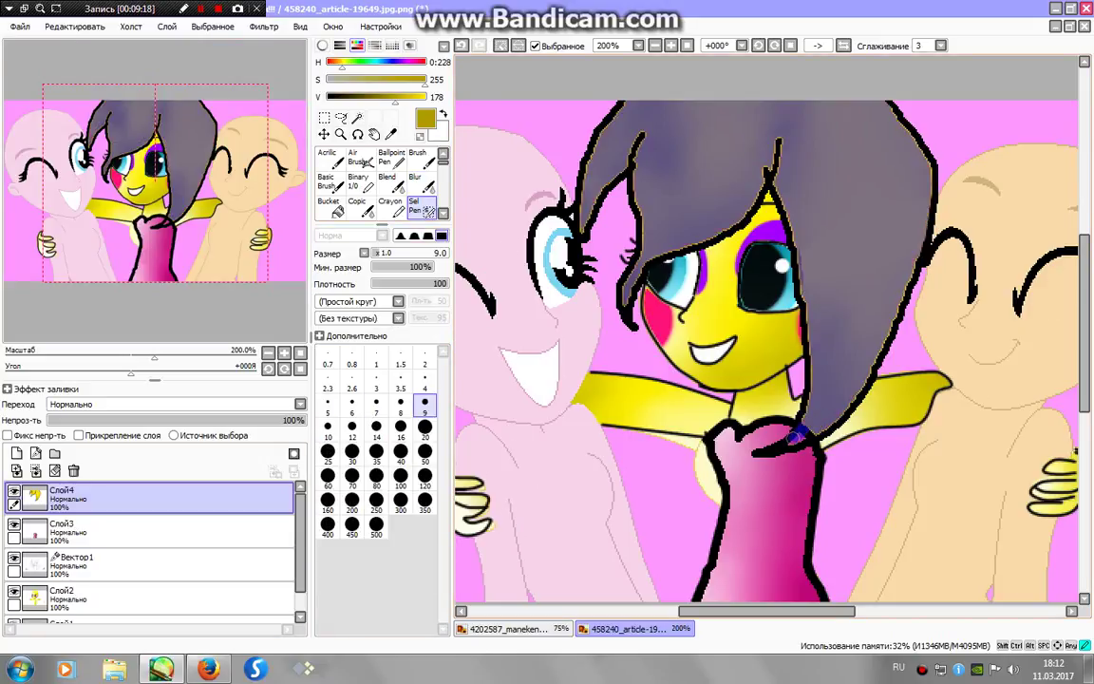
{"action": "left_click", "coordinate": [358, 182]}
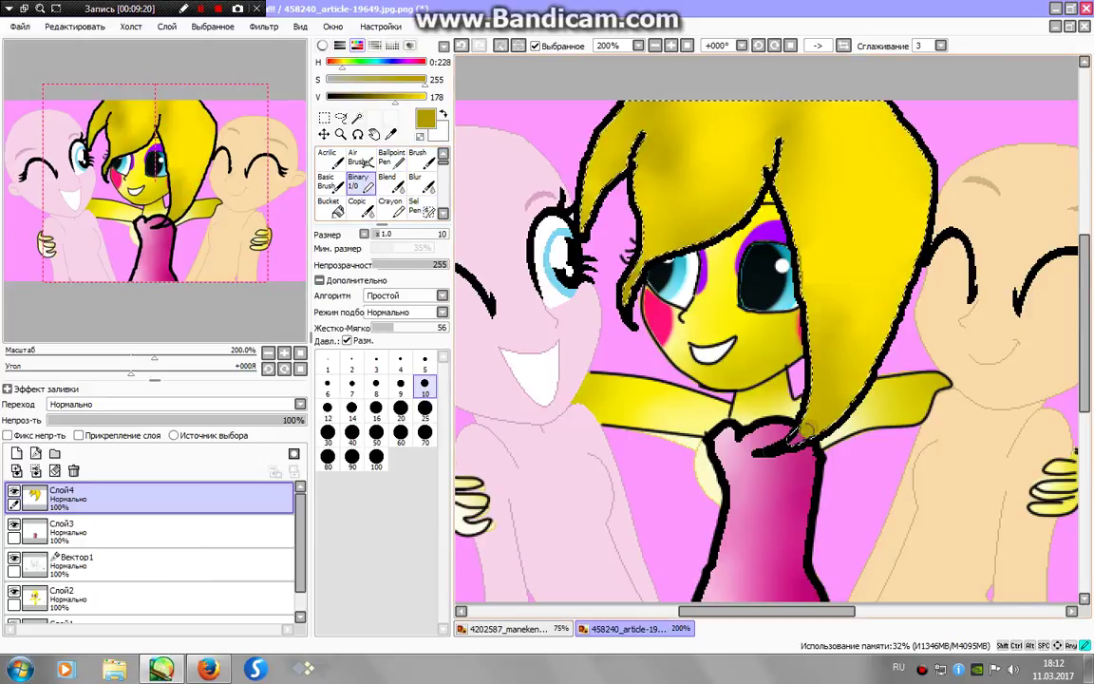
{"action": "left_click", "coordinate": [415, 182]}
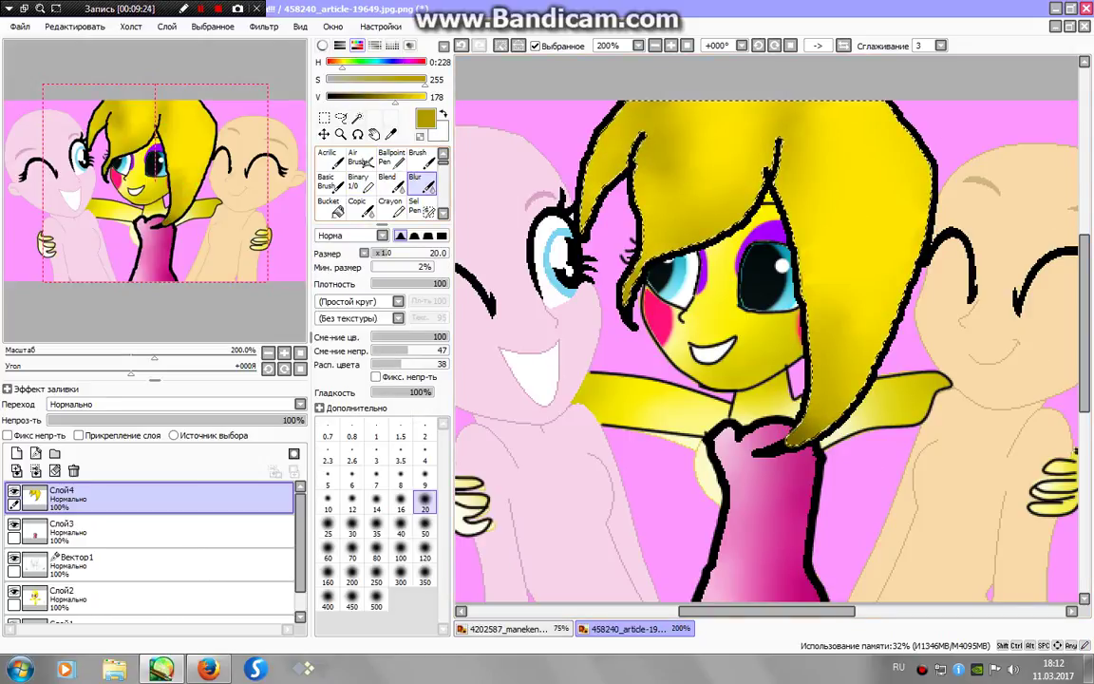
- Paint white highlight strokes on the hair with the Binary brush at size 10 and blend them in with the Blur brush
{"action": "left_click", "coordinate": [358, 182]}
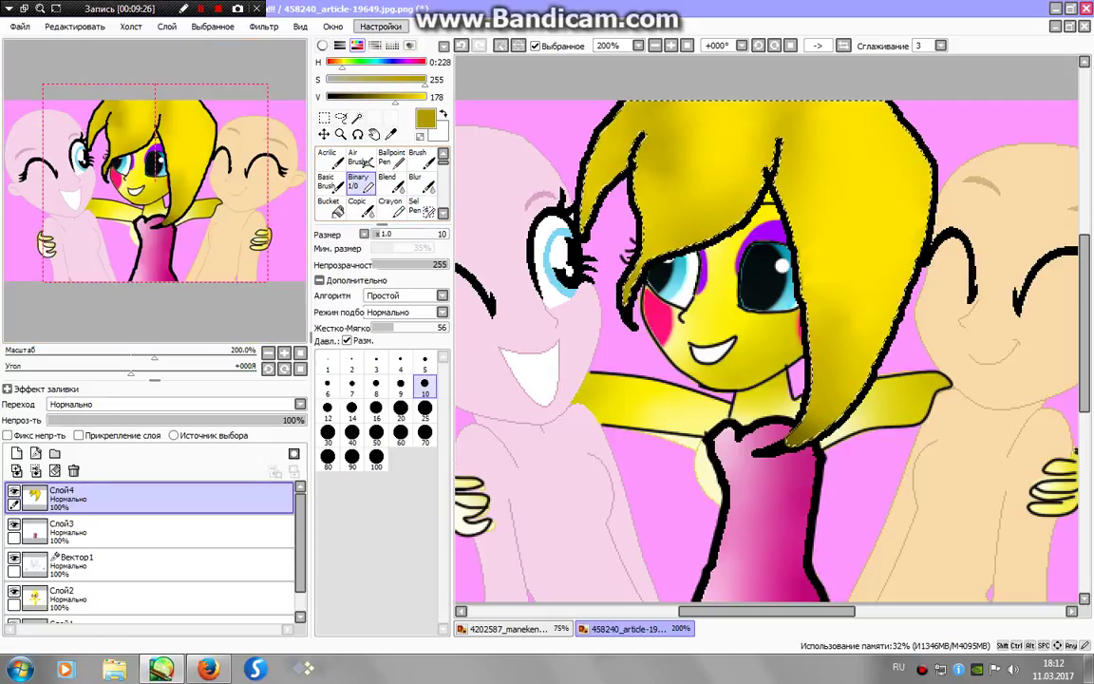
{"action": "left_click_drag", "start_coordinate": [395, 96], "coordinate": [425, 97]}
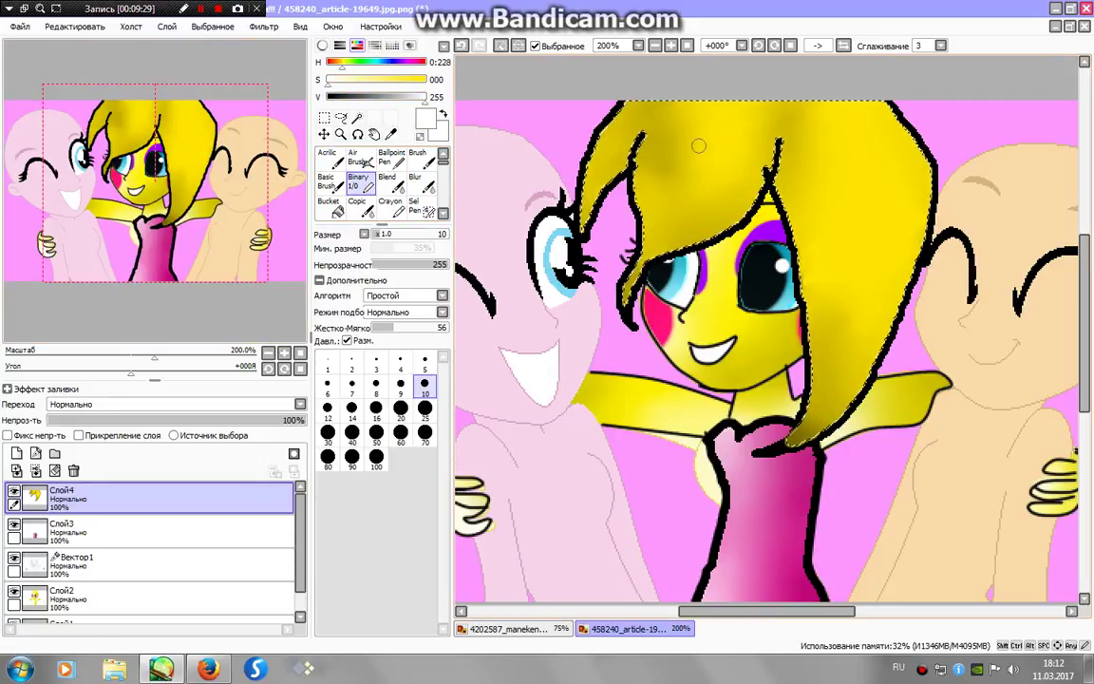
{"action": "left_click_drag", "start_coordinate": [698, 147], "coordinate": [763, 101]}
{"action": "mouse_move", "coordinate": [876, 100]}
{"action": "left_mouse_down"}
{"action": "mouse_move", "coordinate": [877, 203]}
{"action": "mouse_move", "coordinate": [829, 343]}
{"action": "left_mouse_up"}
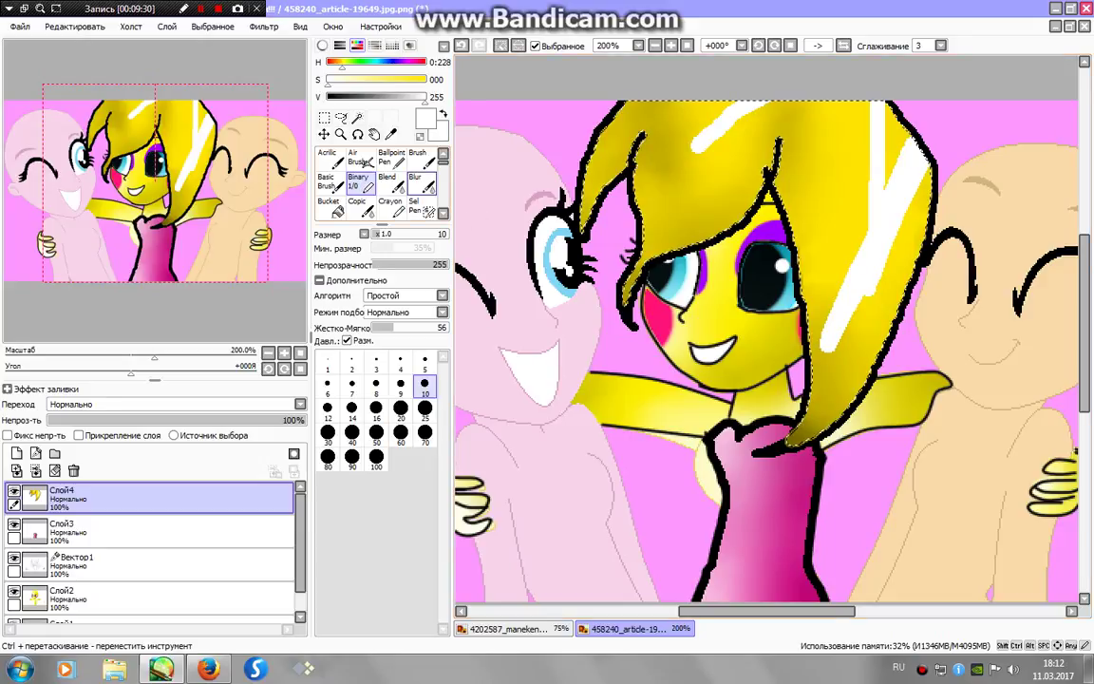
{"action": "left_click", "coordinate": [420, 183]}
{"action": "left_click_drag", "start_coordinate": [877, 106], "coordinate": [830, 346]}
{"action": "mouse_move", "coordinate": [915, 160]}
{"action": "left_mouse_down"}
{"action": "mouse_move", "coordinate": [859, 285]}
{"action": "mouse_move", "coordinate": [850, 377]}
{"action": "left_mouse_up"}
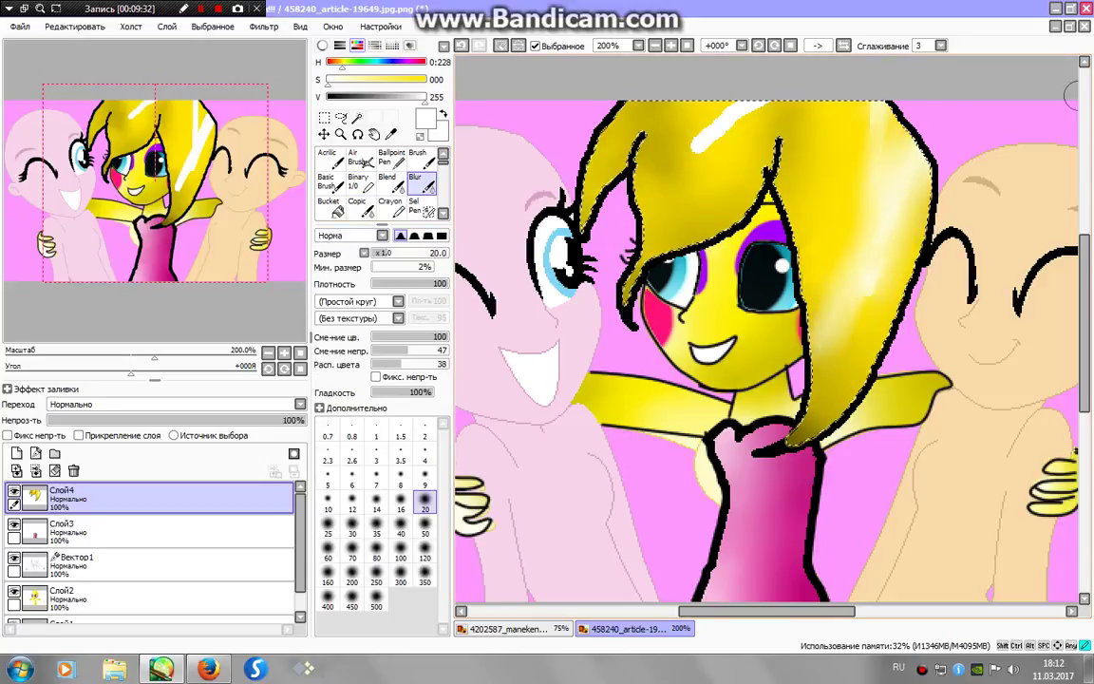
{"action": "mouse_move", "coordinate": [1073, 95]}
{"action": "left_mouse_down"}
{"action": "mouse_move", "coordinate": [906, 69]}
{"action": "mouse_move", "coordinate": [515, 173]}
{"action": "left_mouse_up"}
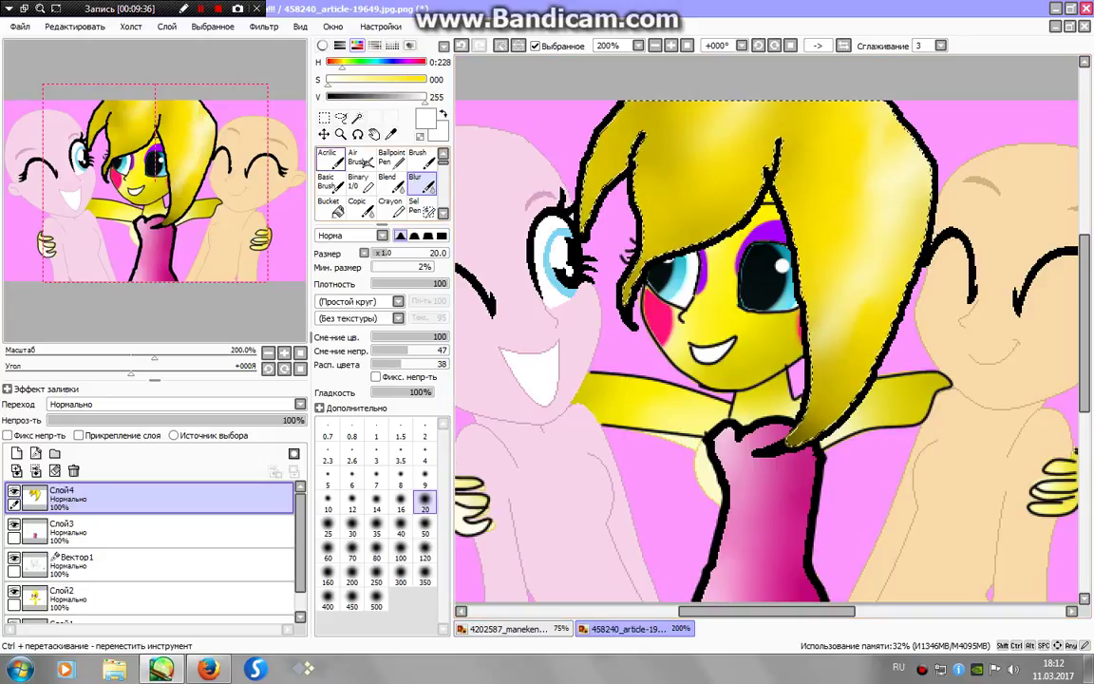
- Clear the hair selection and set the opacity of the hair layer Слой4 to 71%
{"action": "left_click", "coordinate": [501, 45]}
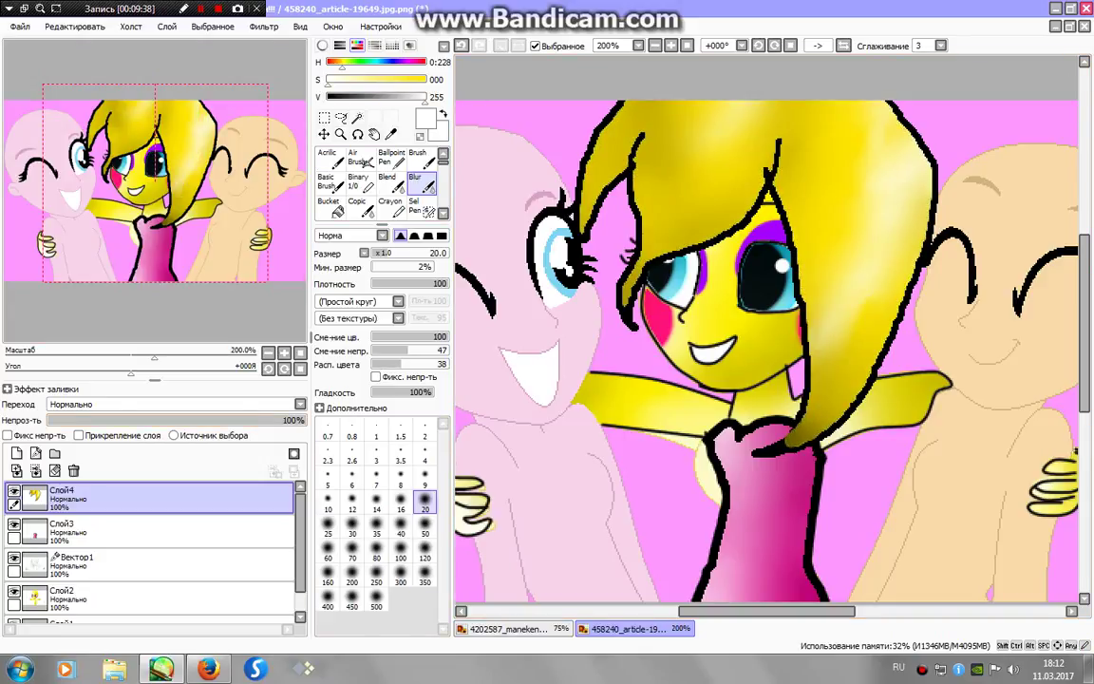
{"action": "left_click_drag", "start_coordinate": [301, 420], "coordinate": [231, 420]}
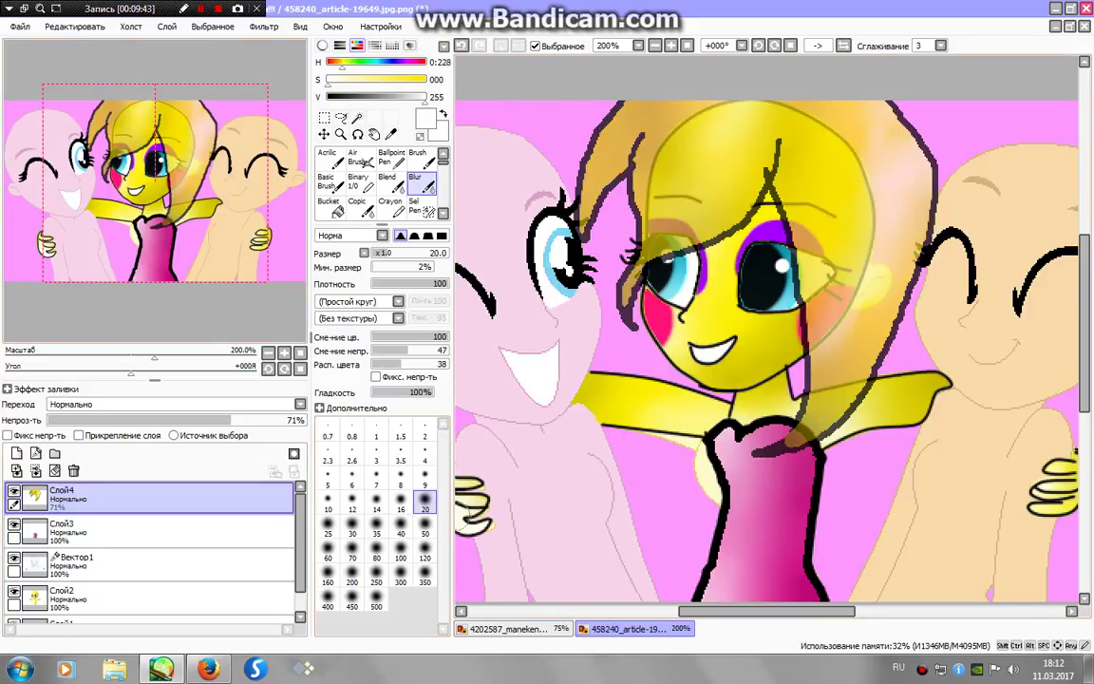
- On Вектор1, draw a black size 5 Curve around the left pink figure's head and pull the line out to the face contour
{"action": "left_click_drag", "start_coordinate": [300, 543], "coordinate": [300, 560]}
{"action": "left_click", "coordinate": [171, 574]}
{"action": "left_click_drag", "start_coordinate": [156, 182], "coordinate": [95, 182]}
{"action": "left_click", "coordinate": [142, 542]}
{"action": "left_click", "coordinate": [360, 159]}
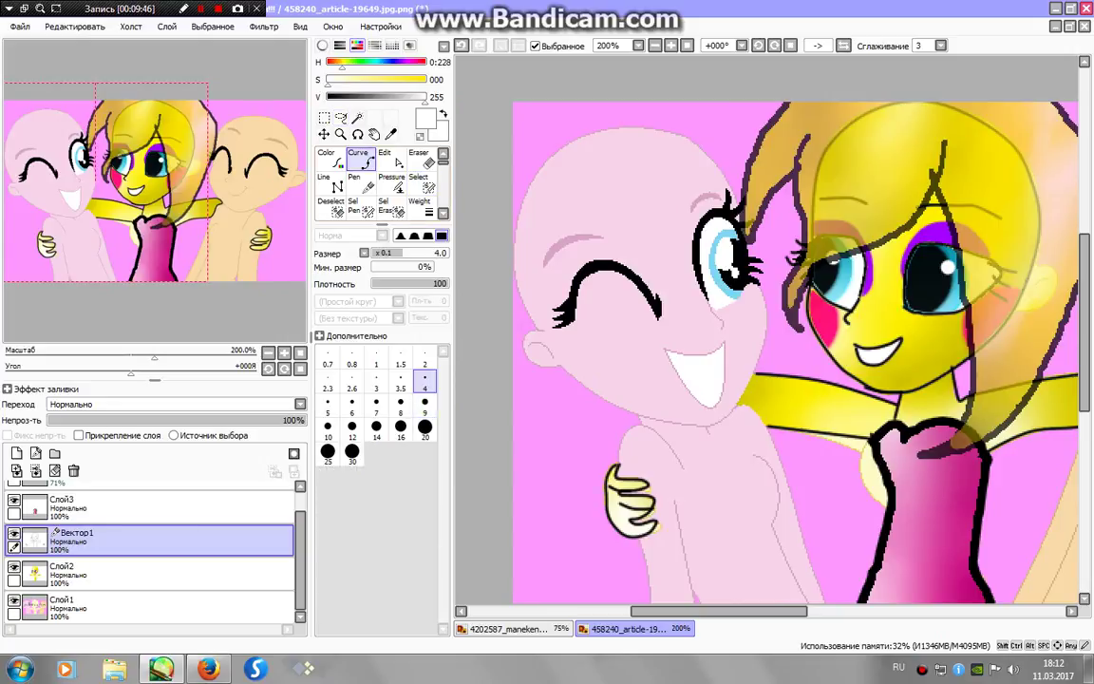
{"action": "left_click_drag", "start_coordinate": [424, 97], "coordinate": [328, 97]}
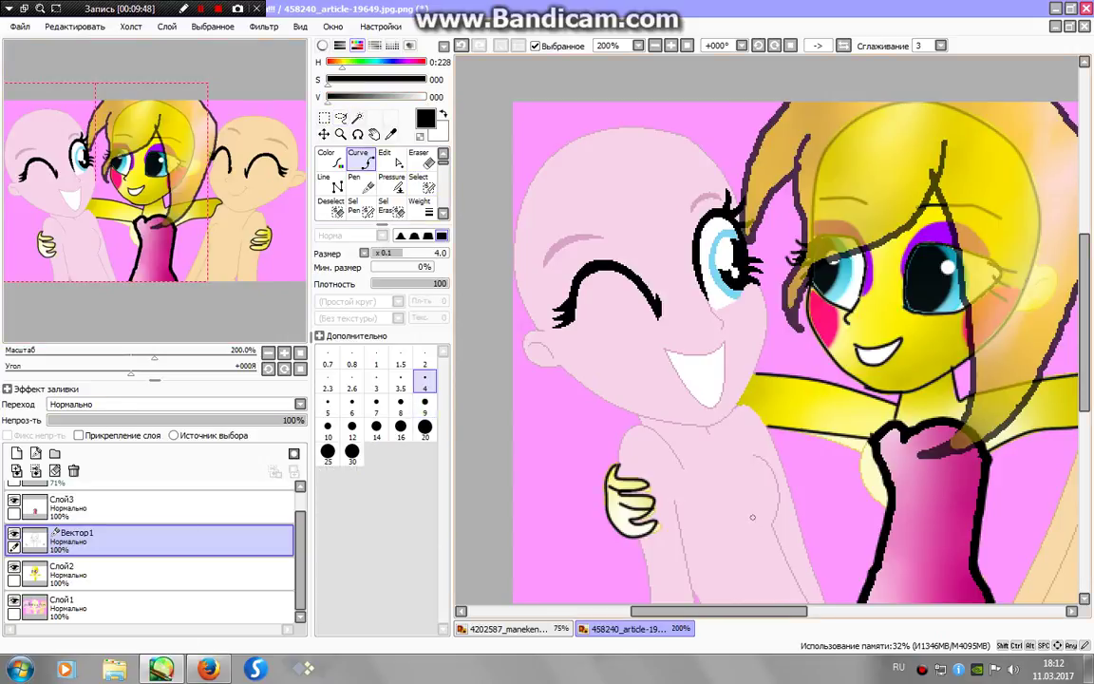
{"action": "left_click", "coordinate": [327, 403]}
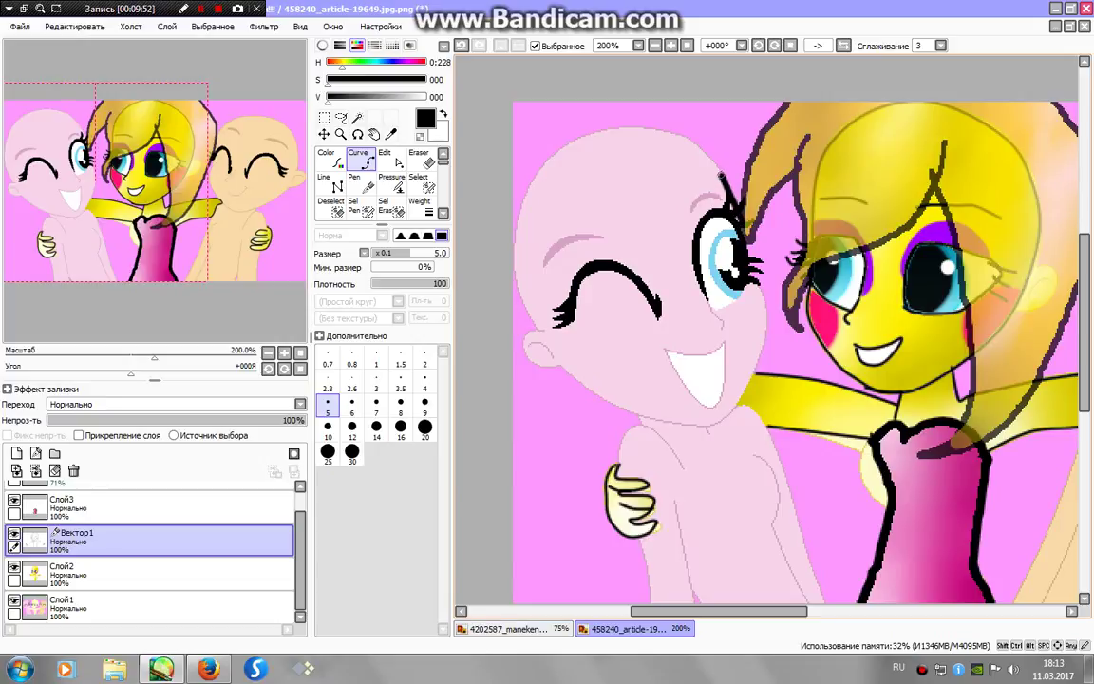
{"action": "left_click", "coordinate": [722, 176]}
{"action": "left_click", "coordinate": [663, 129]}
{"action": "left_click", "coordinate": [586, 136]}
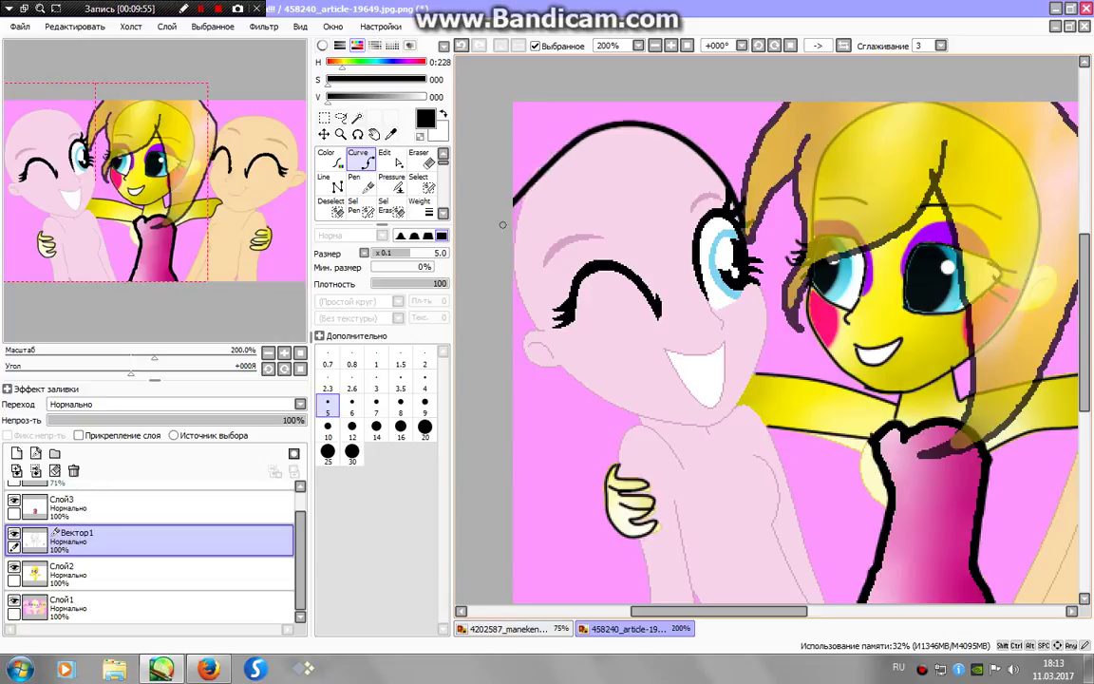
{"action": "double_click", "coordinate": [718, 425]}
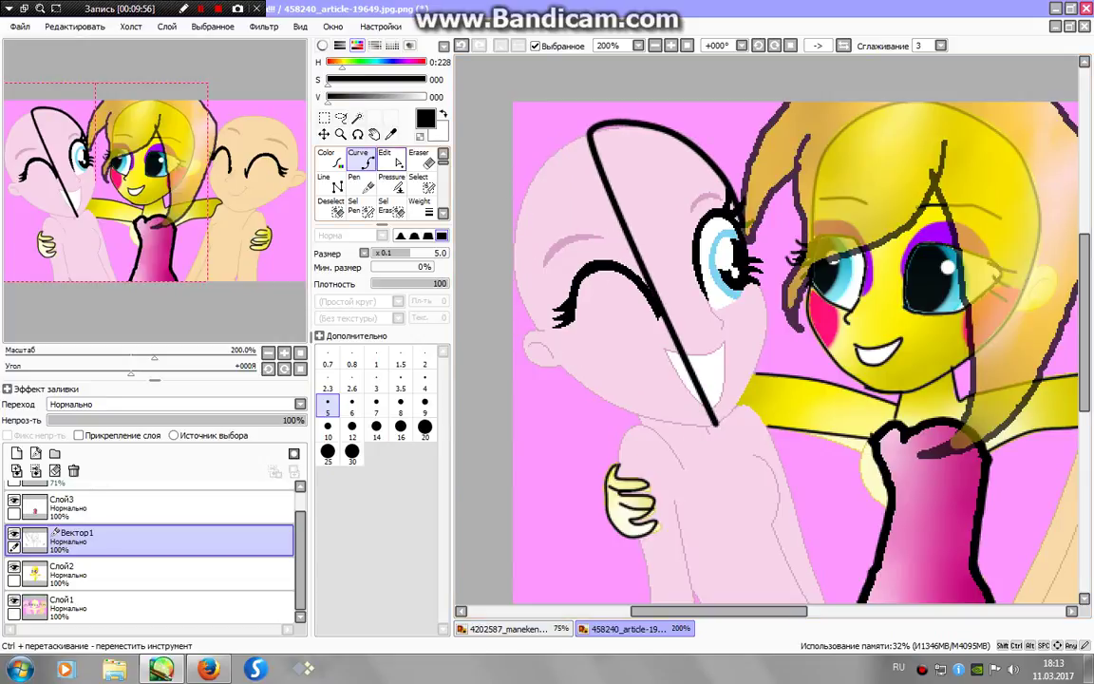
{"action": "left_click", "coordinate": [392, 160]}
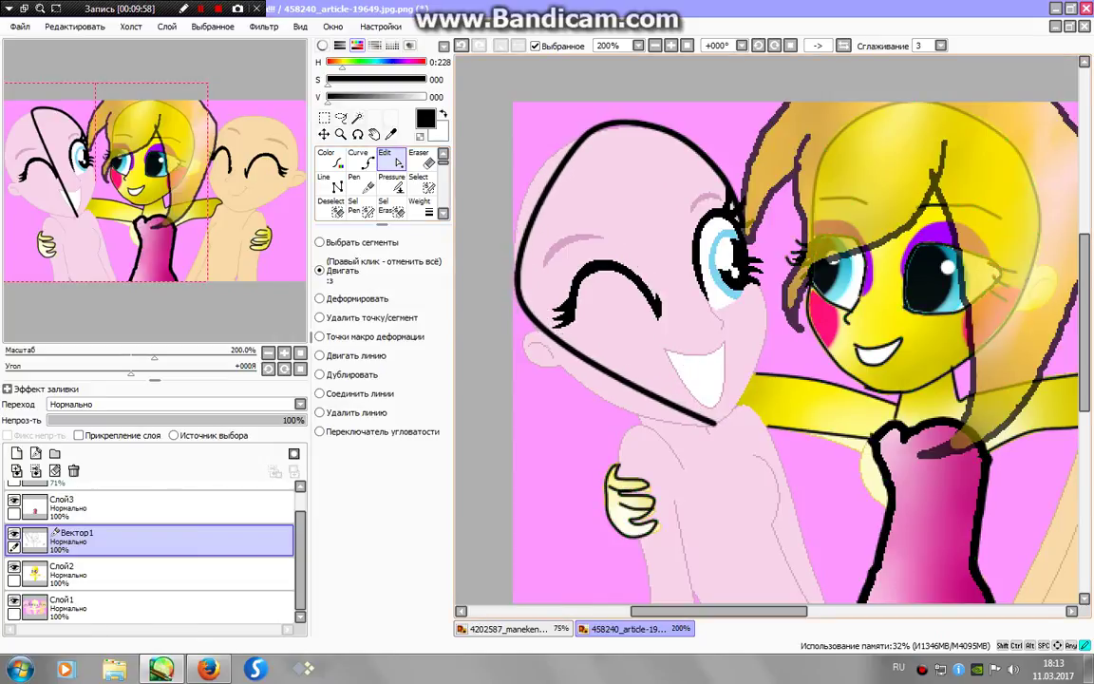